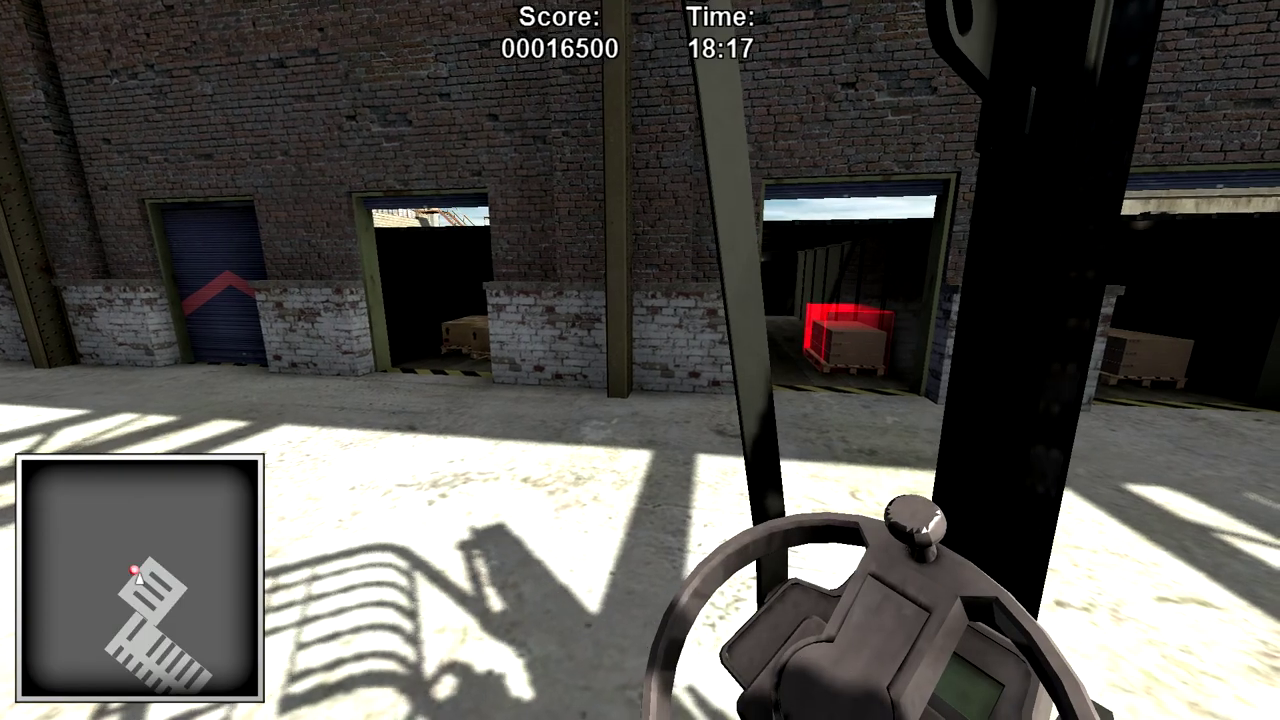
Steer into the loading bay, slide the forks under the red-marked pallet and reverse out.
key("Right")
key("Left")
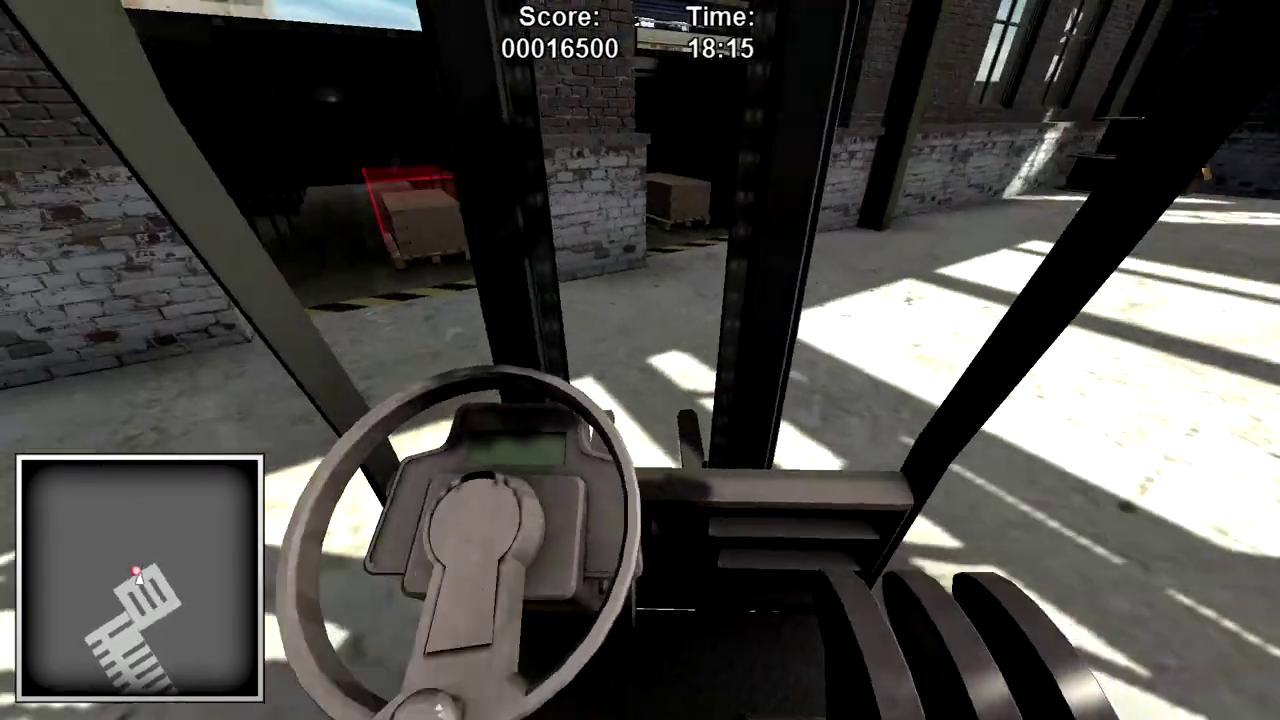
key("Up")
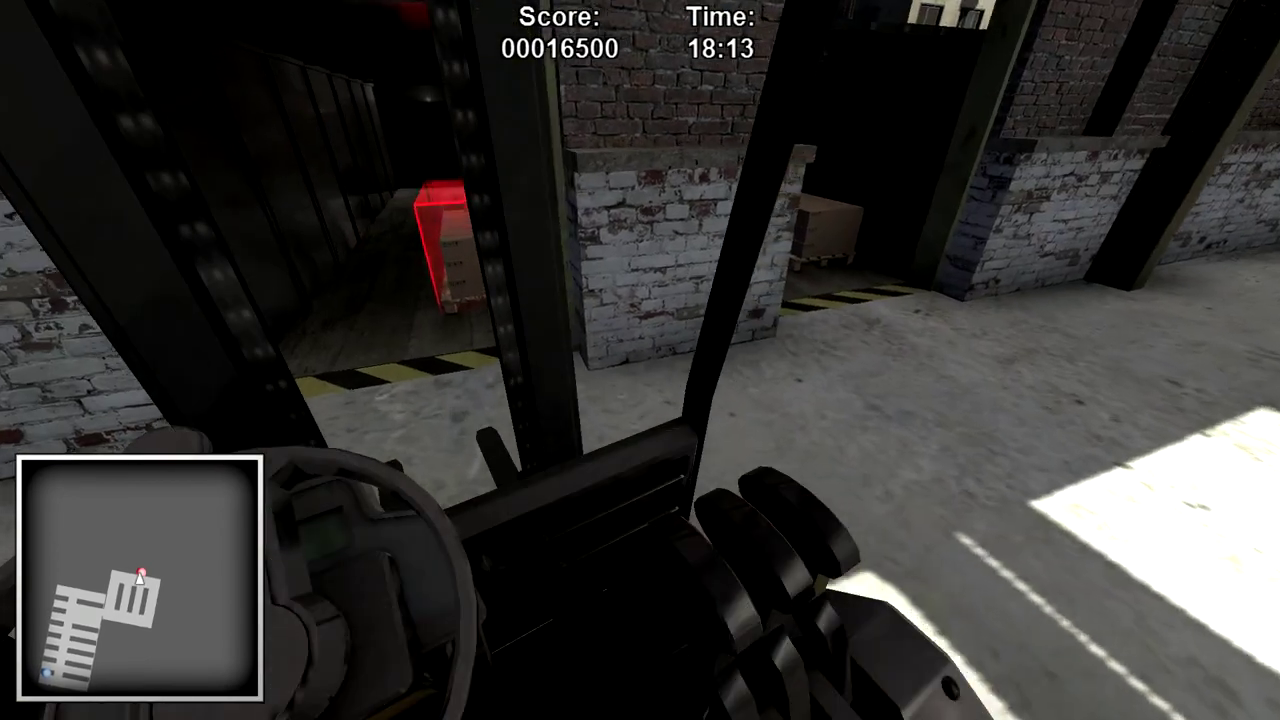
key("Right")
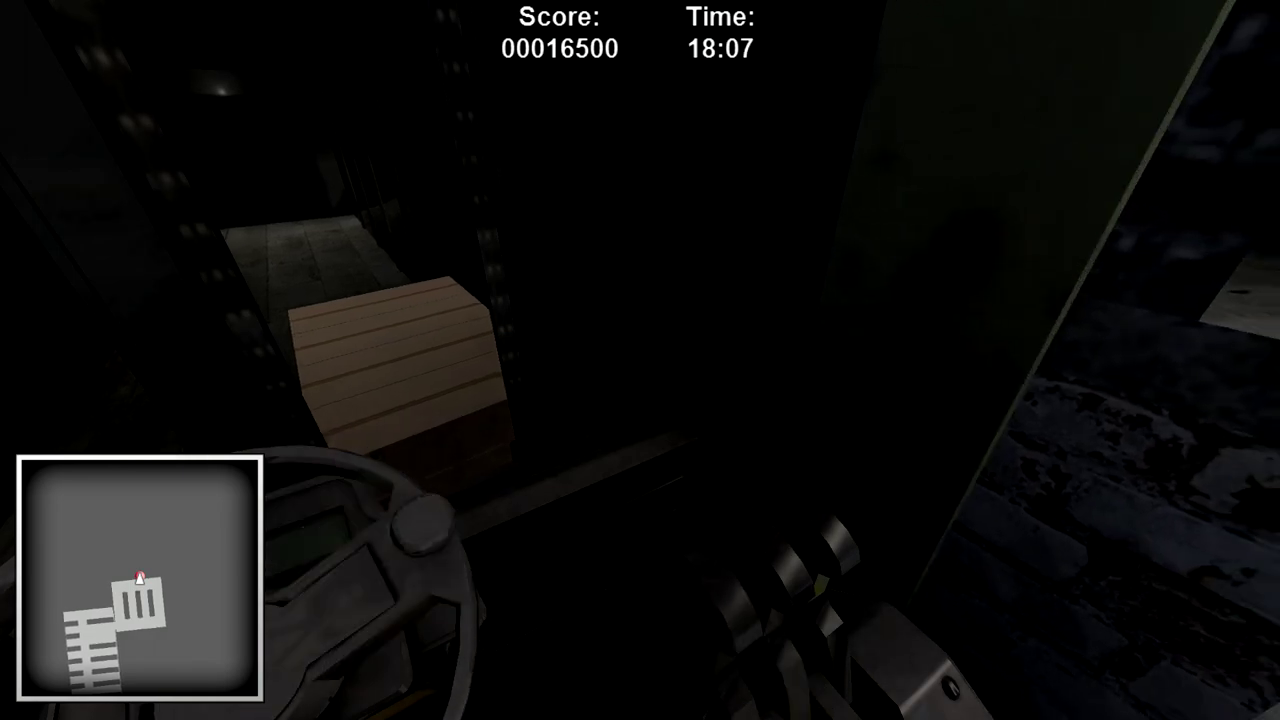
key("Right")
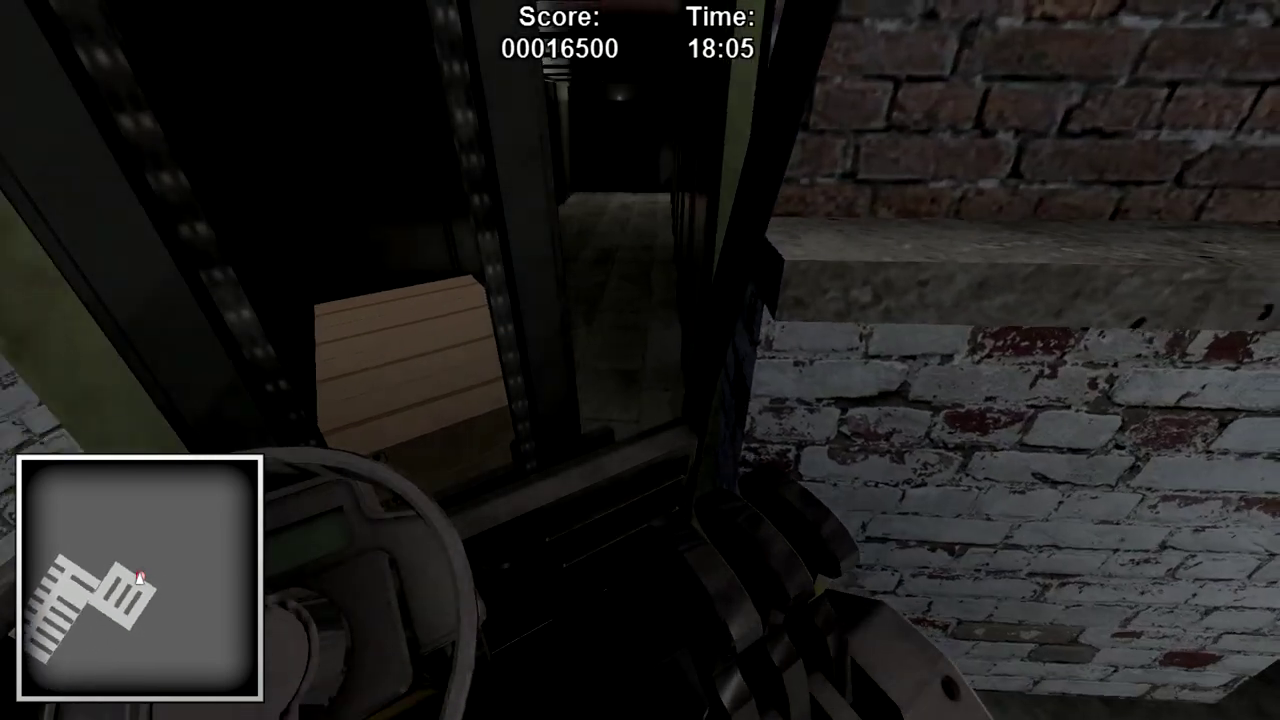
Turn the loaded forklift past the shelves and worker until it faces the hall.
key("Left")
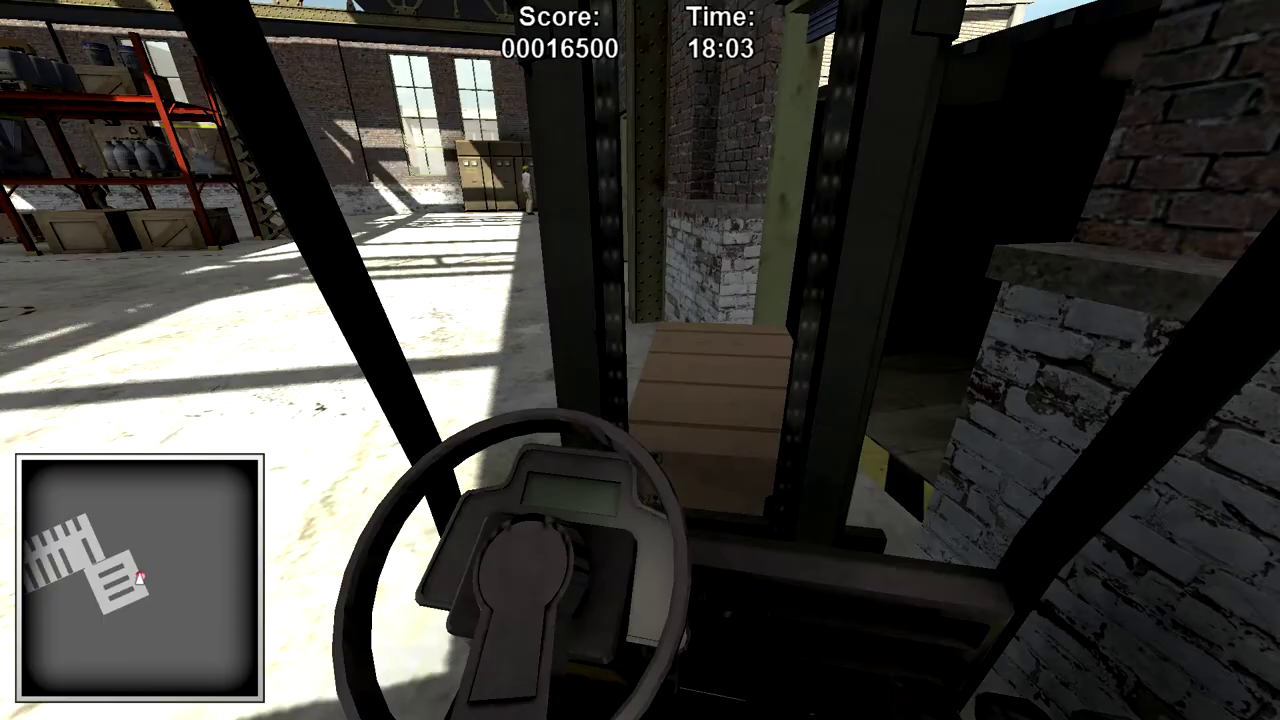
key("Left")
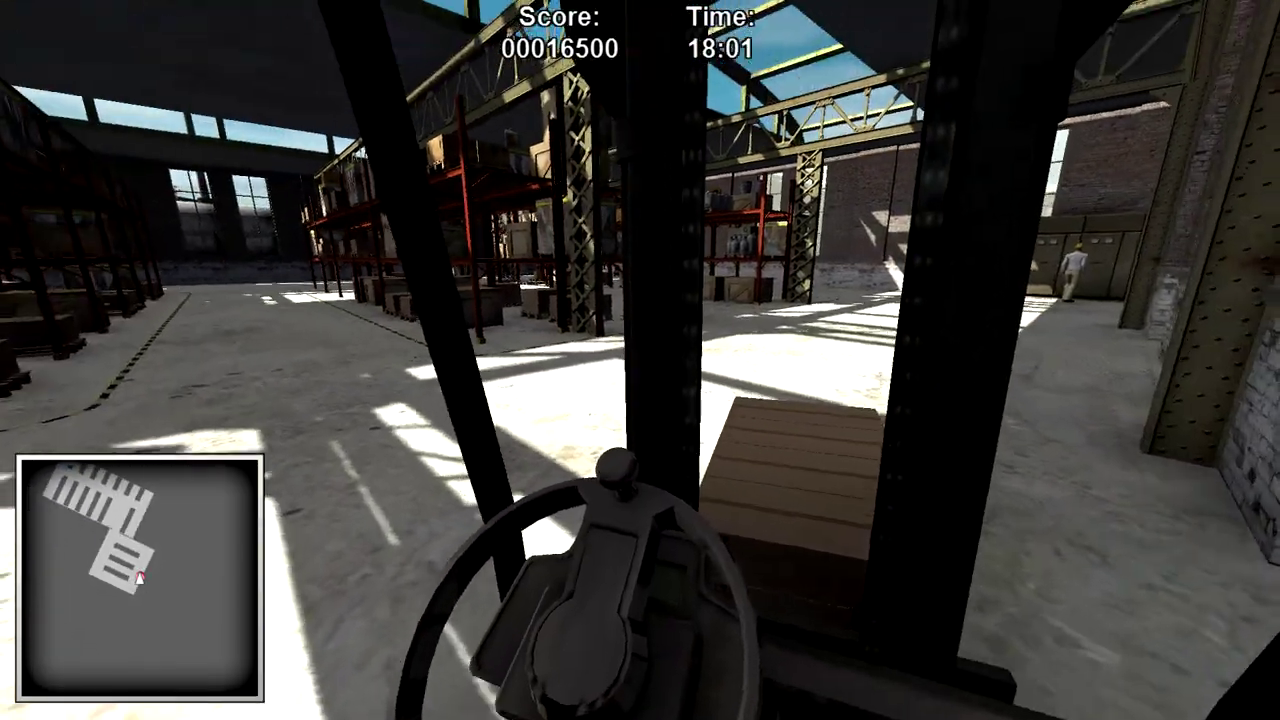
key("Right")
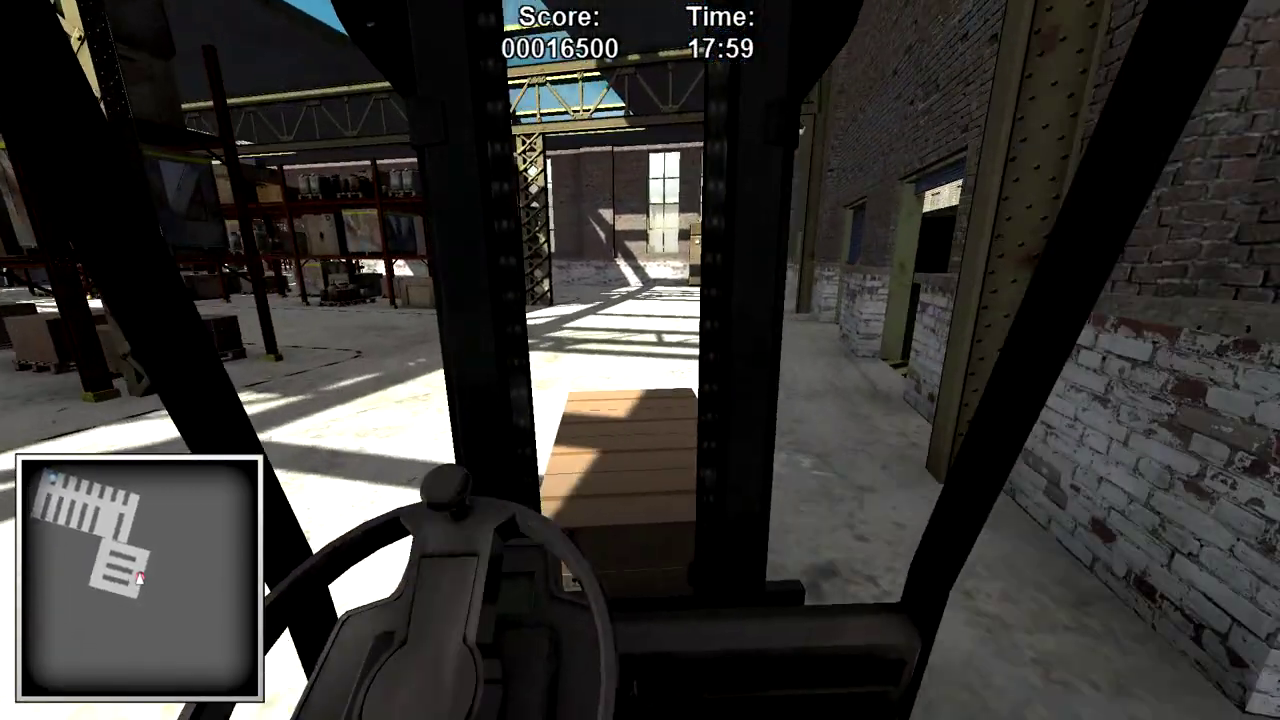
key("Left")
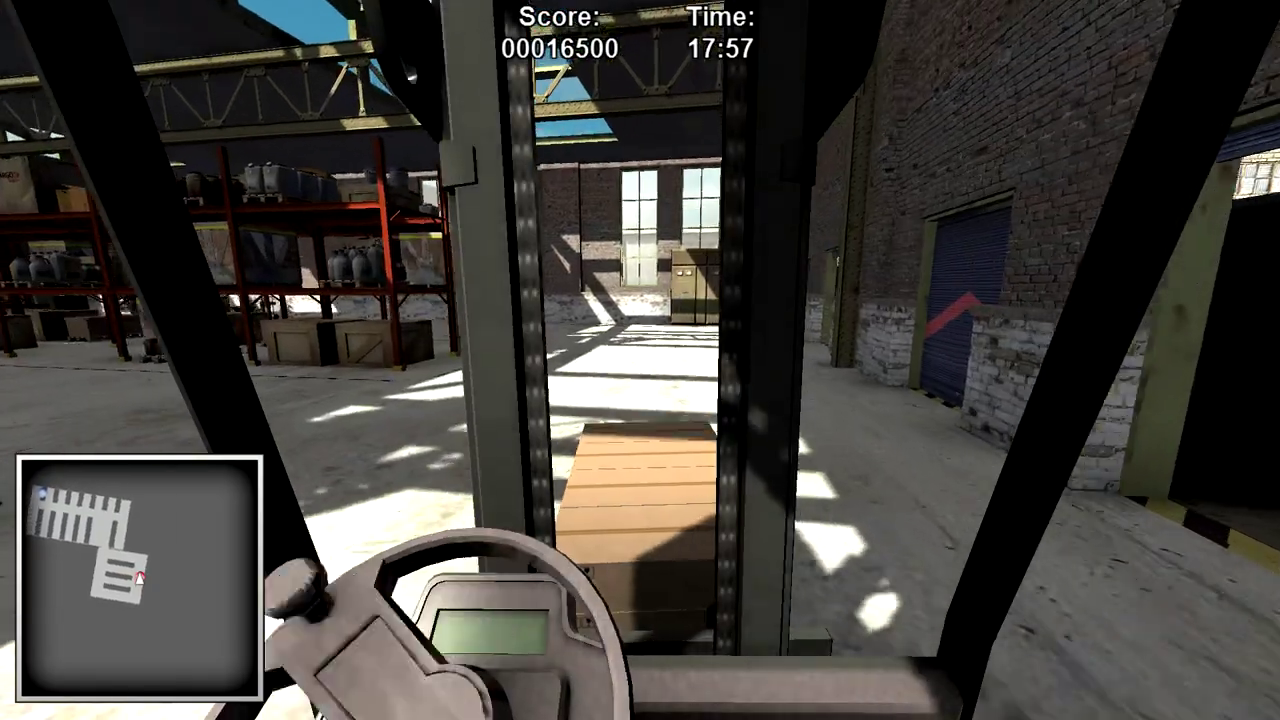
key("Left")
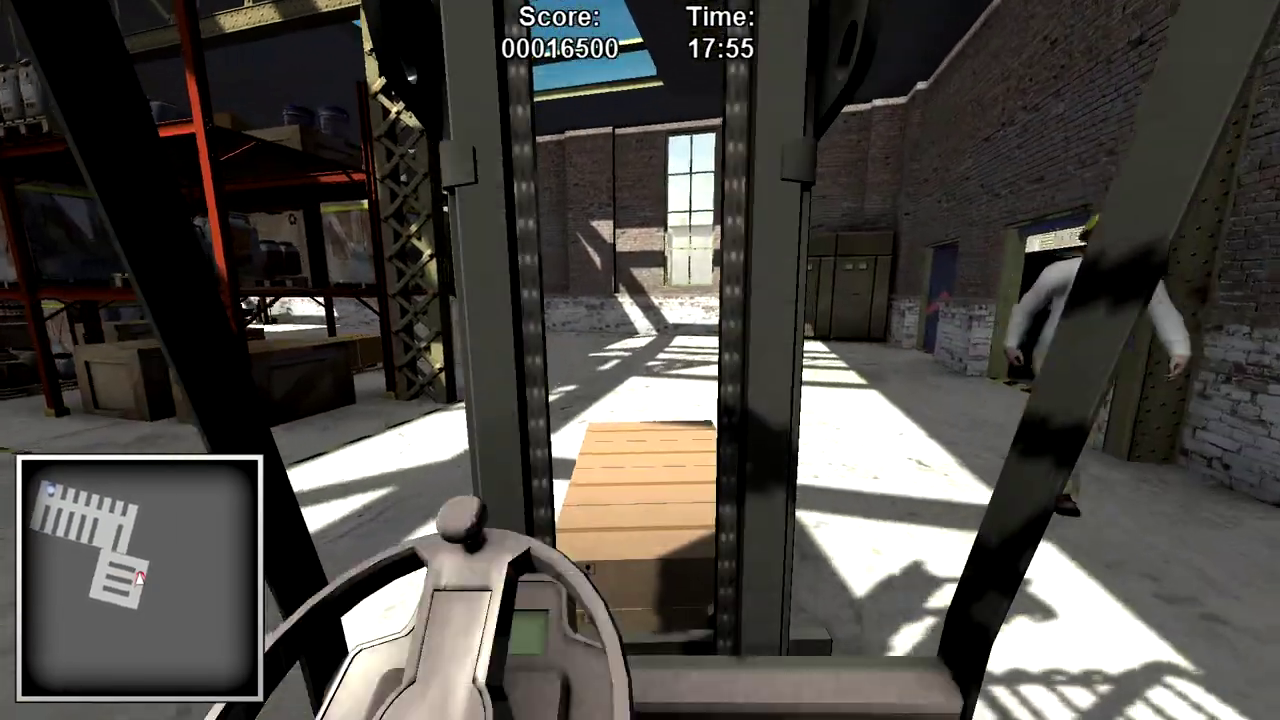
key("Left")
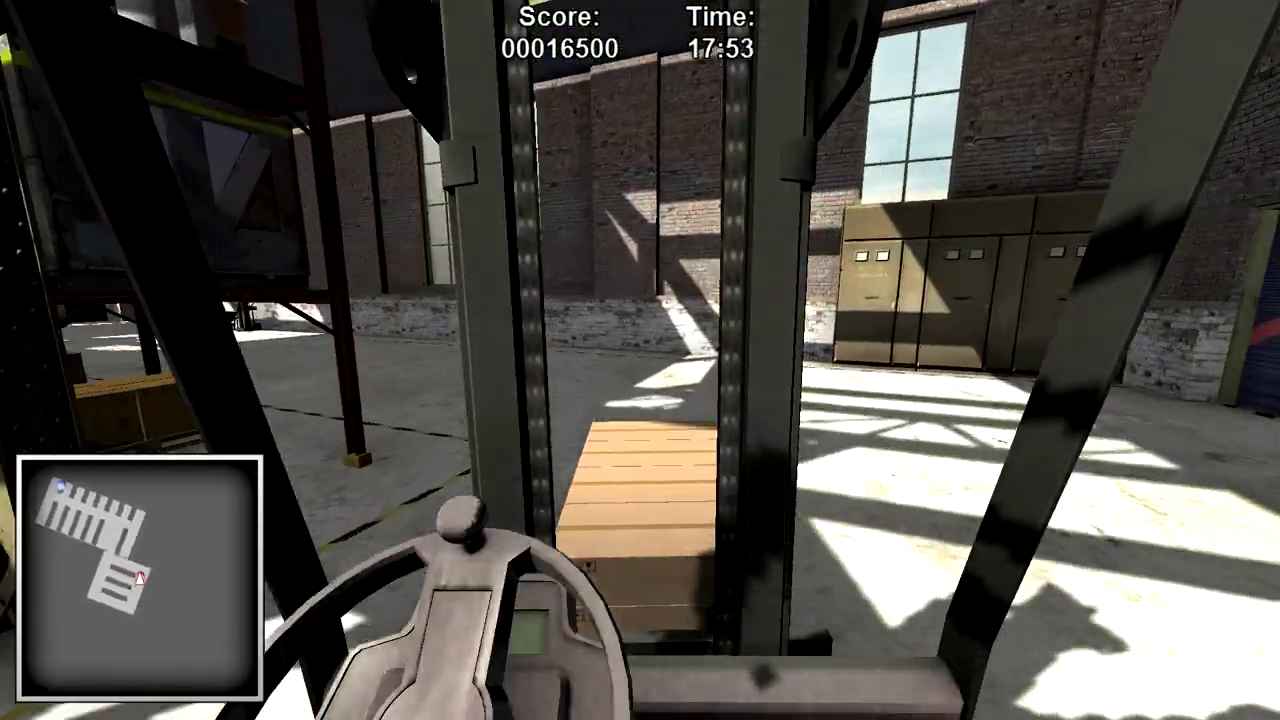
key("Left")
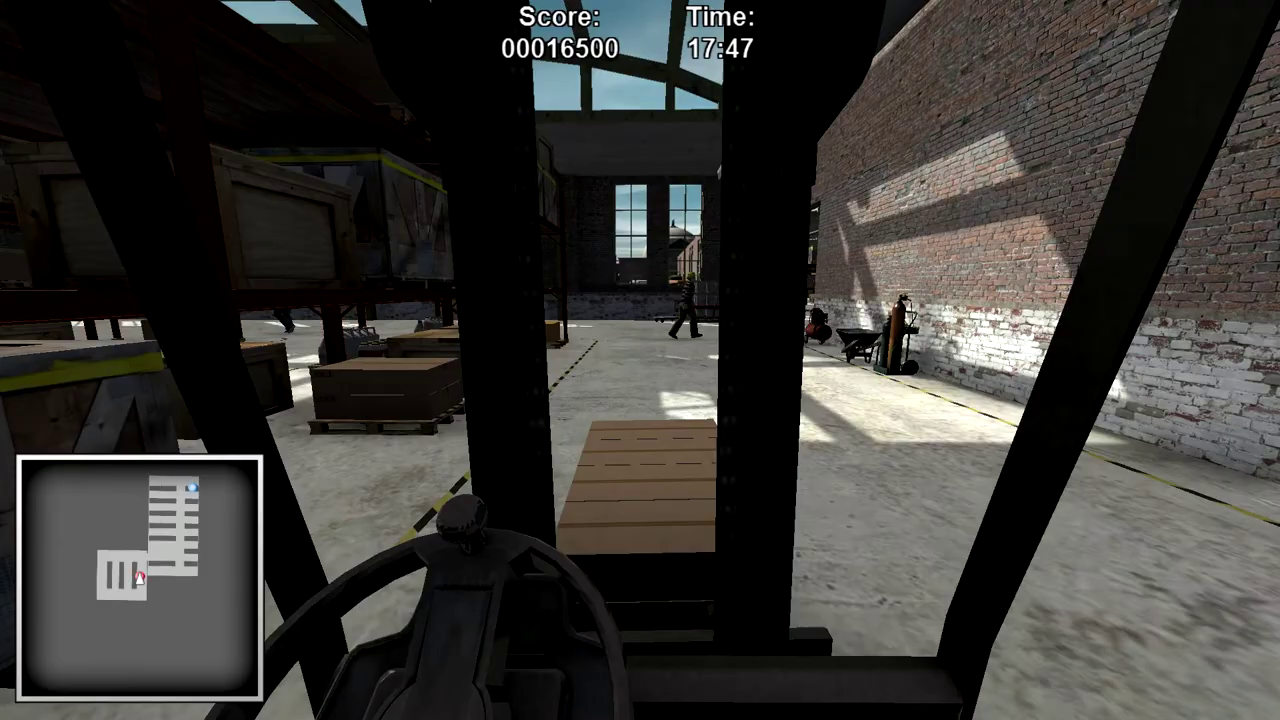
Drive through the doorway into the storage hall and turn into the shelving aisle.
key("Up")
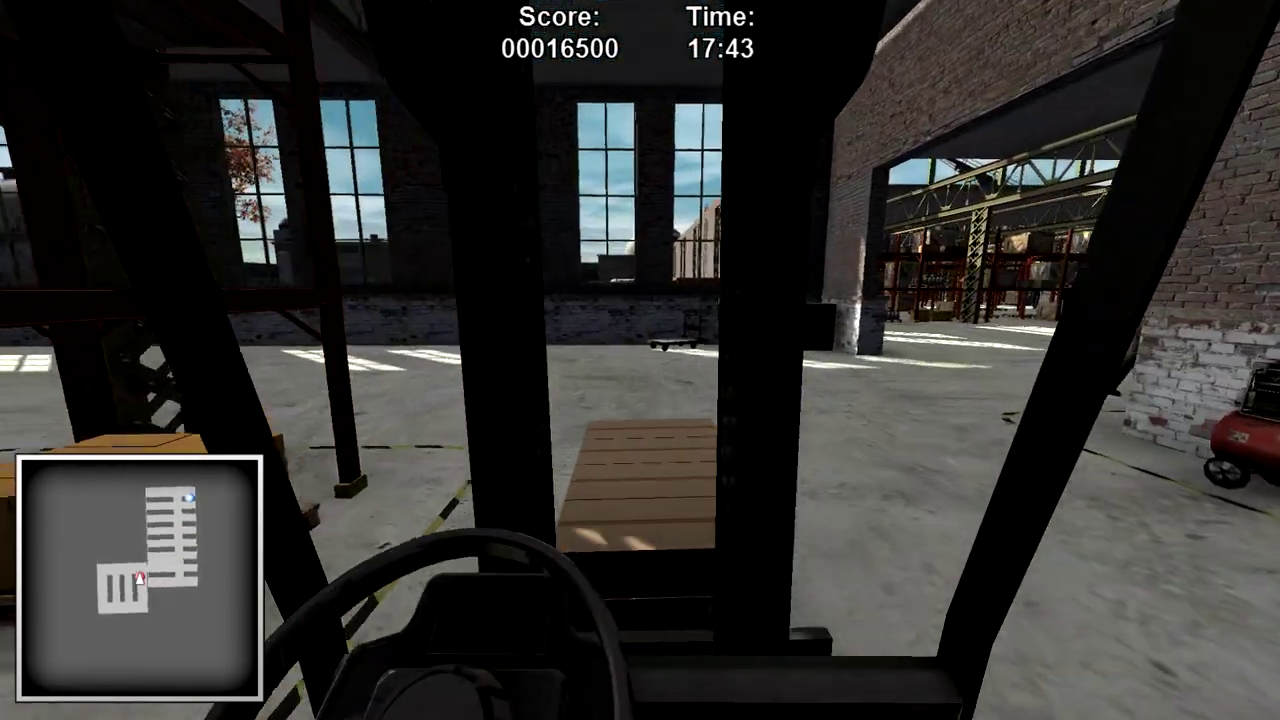
key("Right")
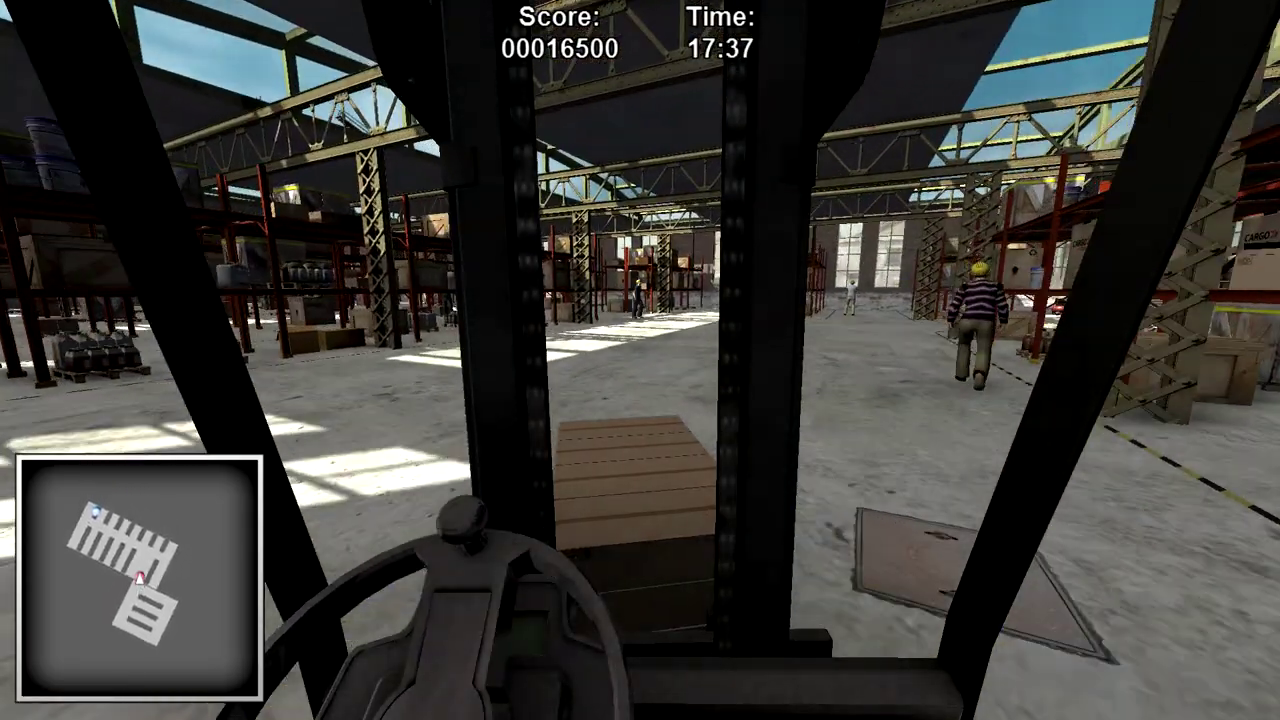
key("Up")
key("Up")
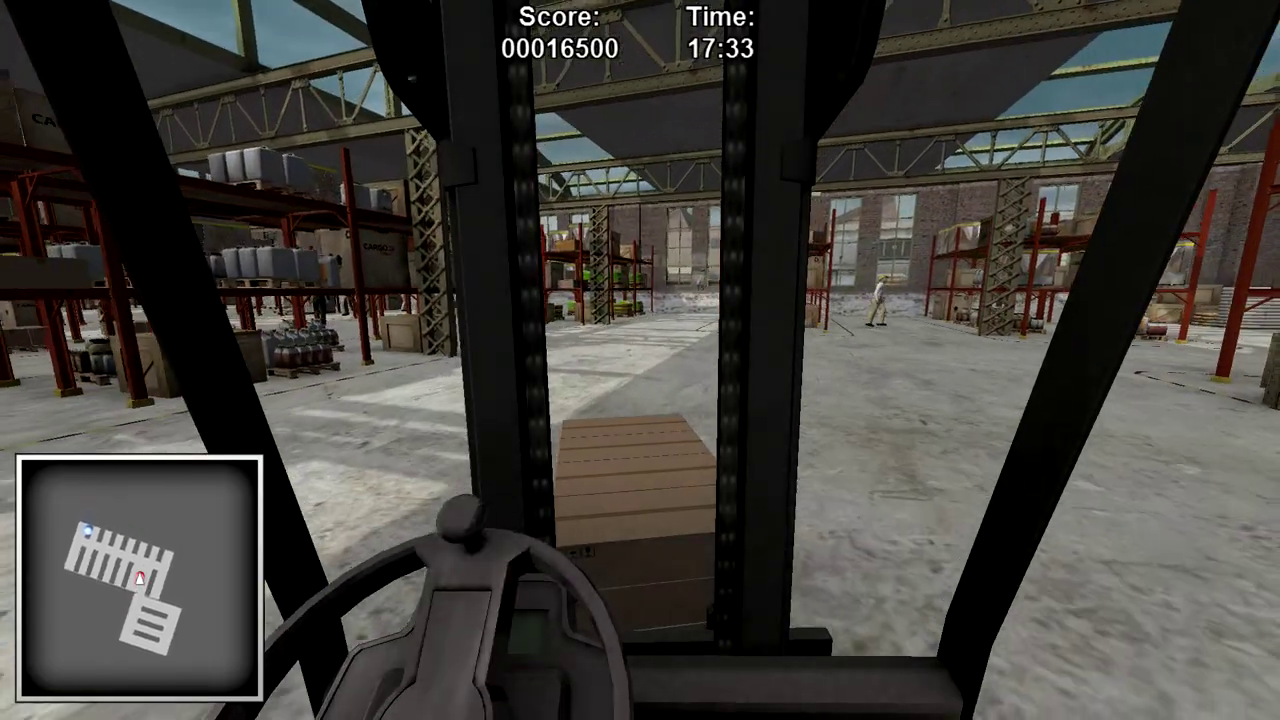
key("Right")
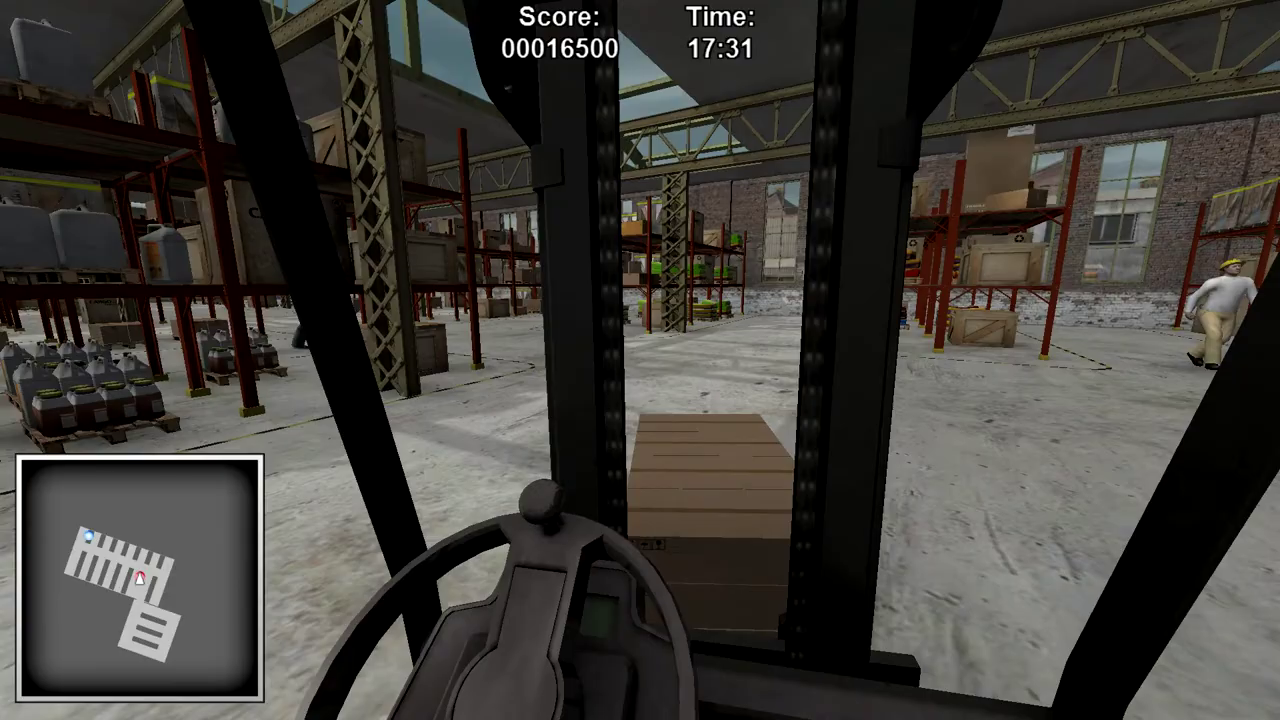
key("Left")
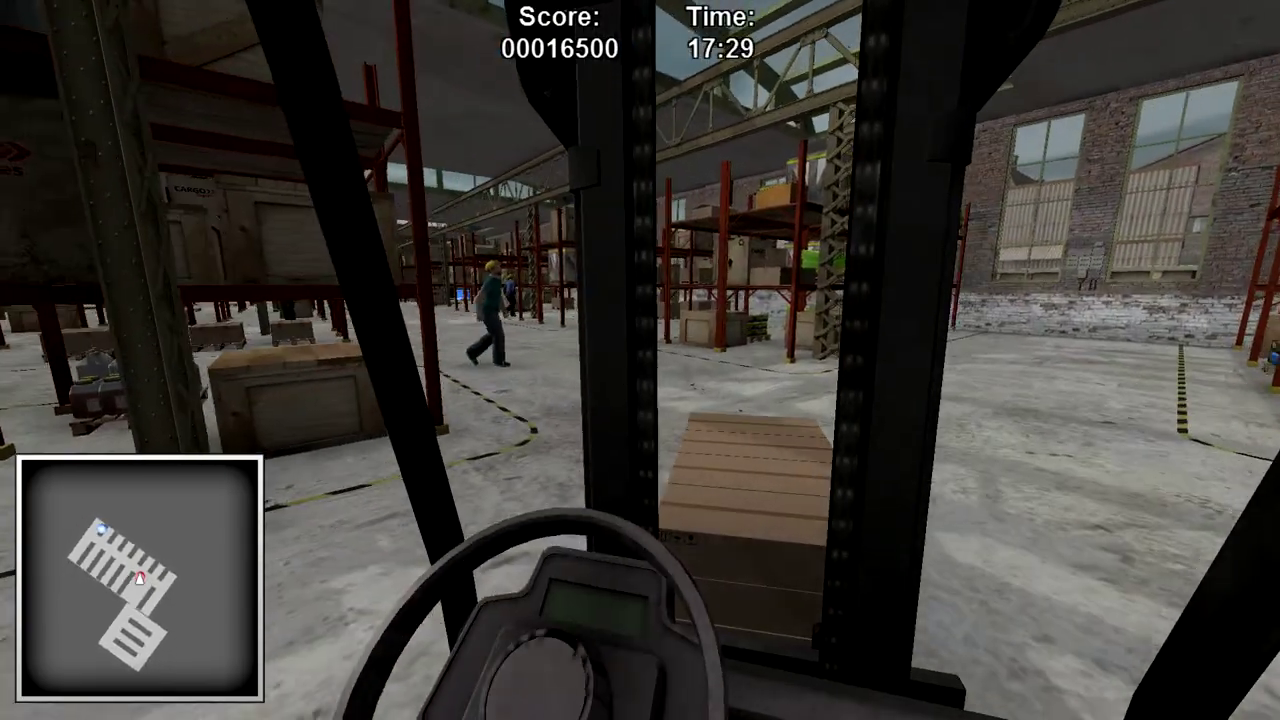
key("Left")
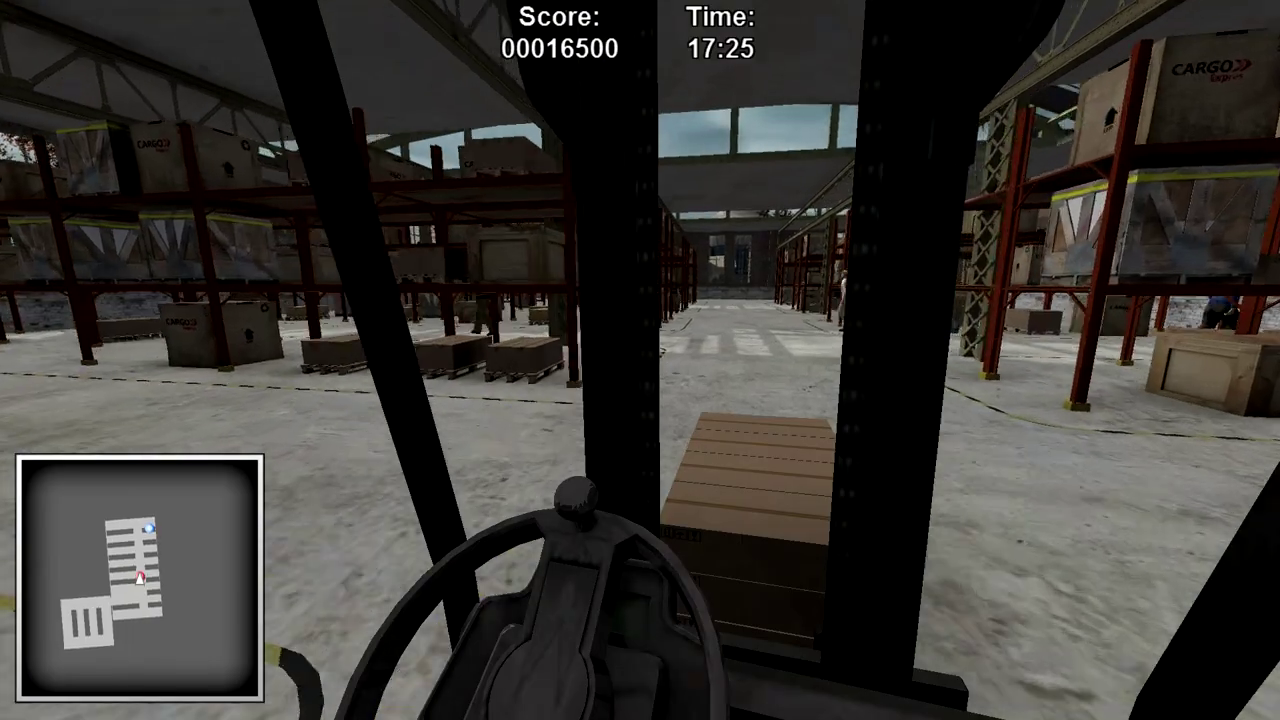
Drive down the aisle to the back wall and swing toward the shelves and windows.
key("Up")
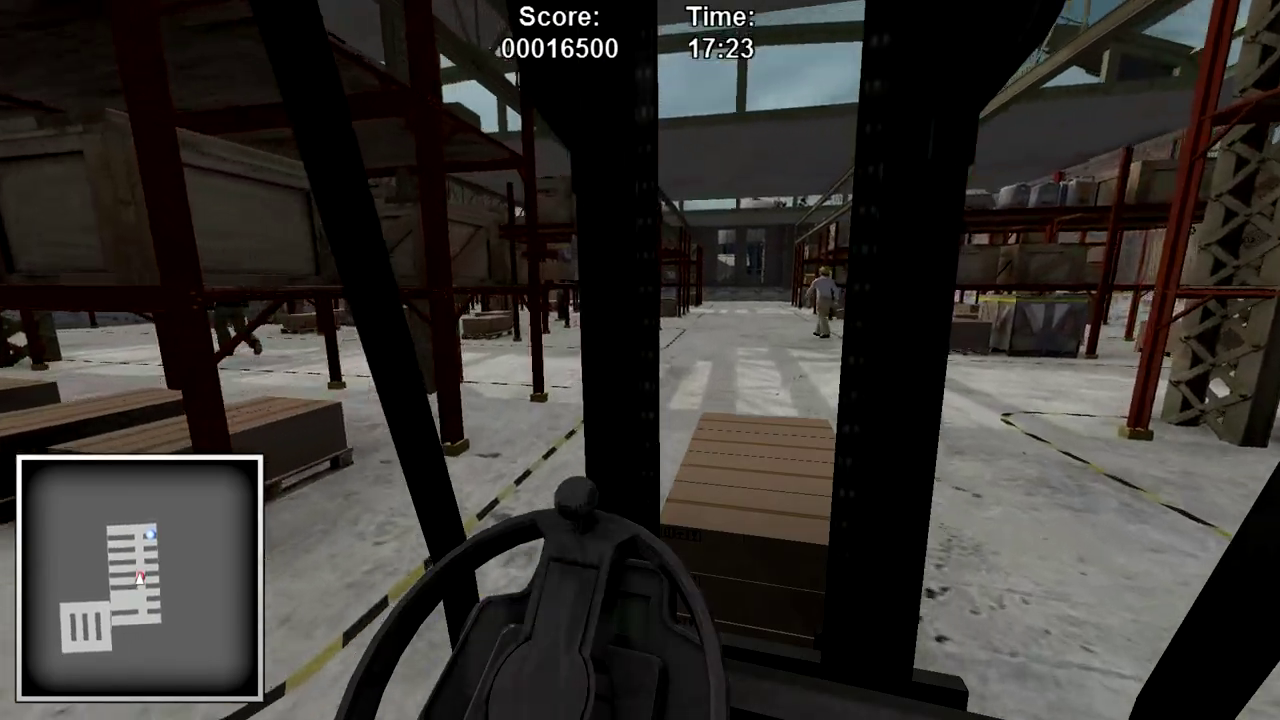
key("Left")
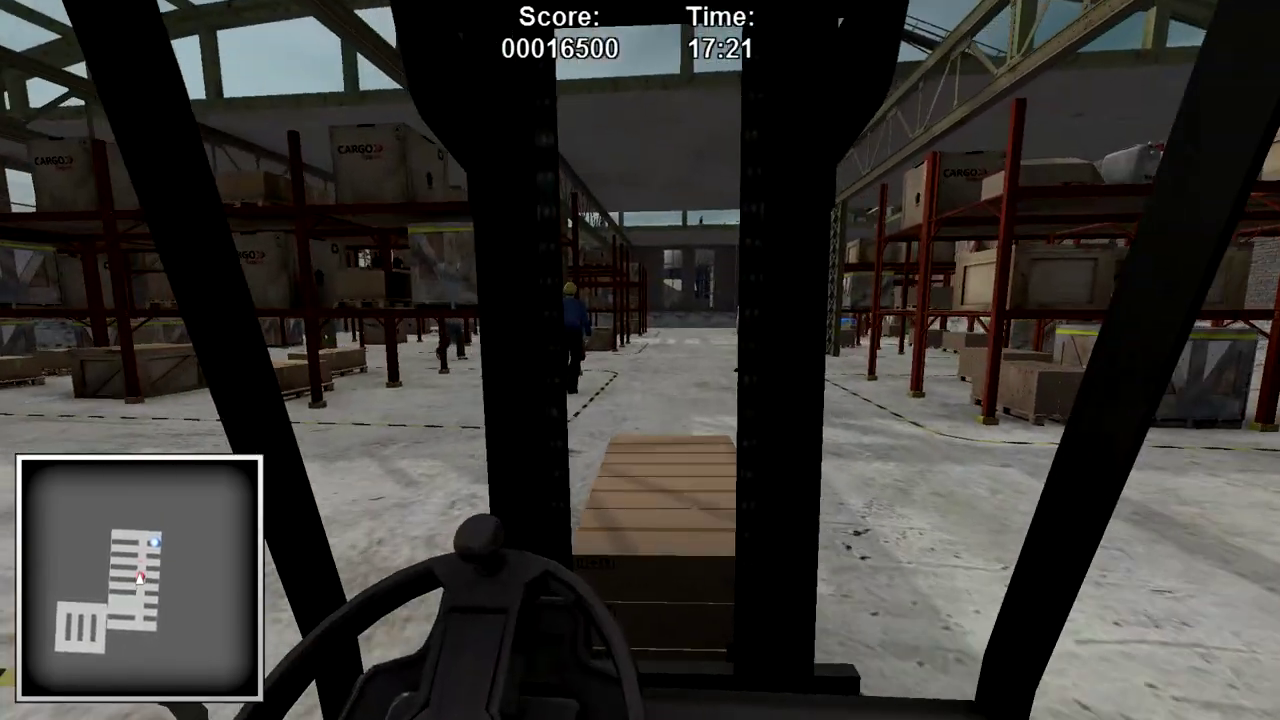
key("Right")
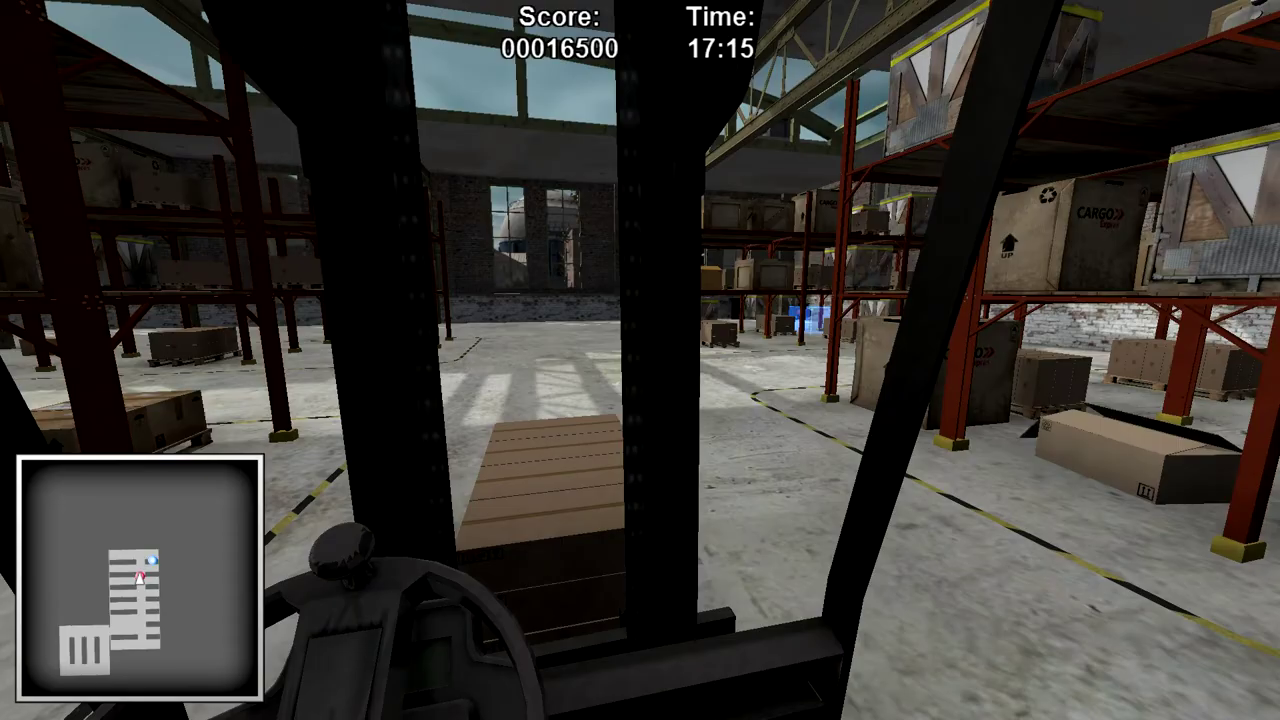
key("Up")
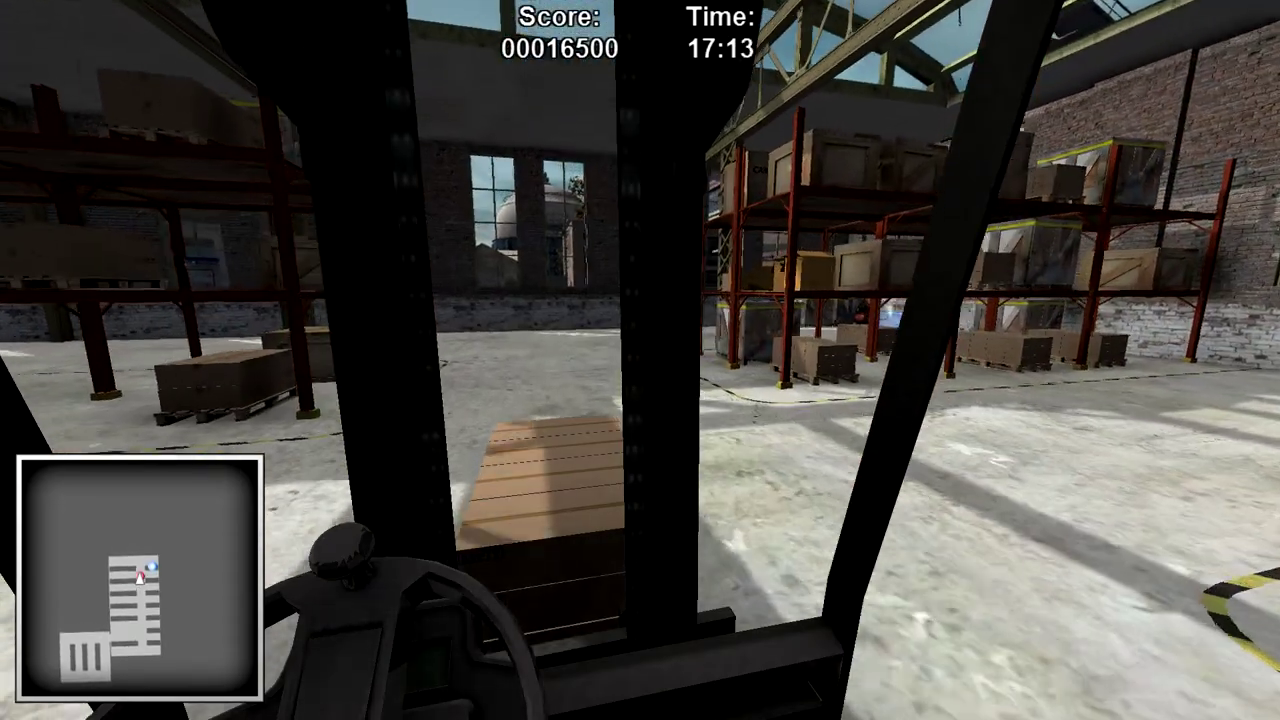
key("Right")
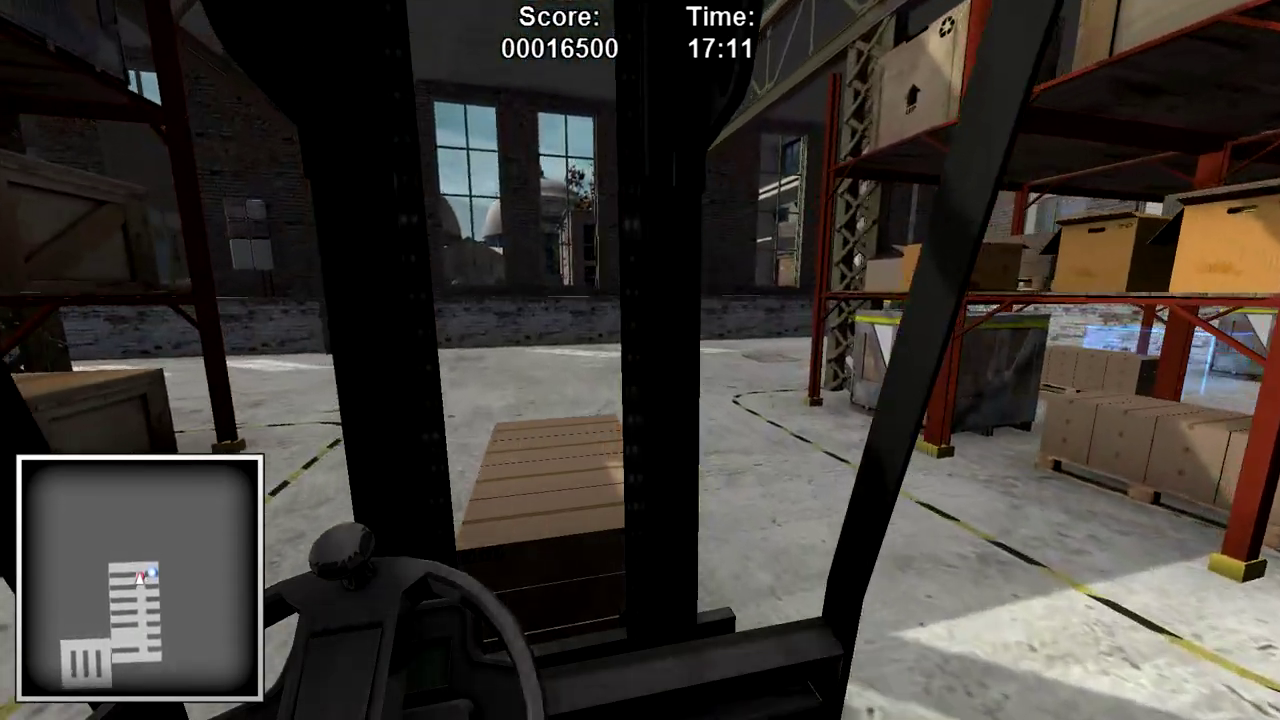
key("Right")
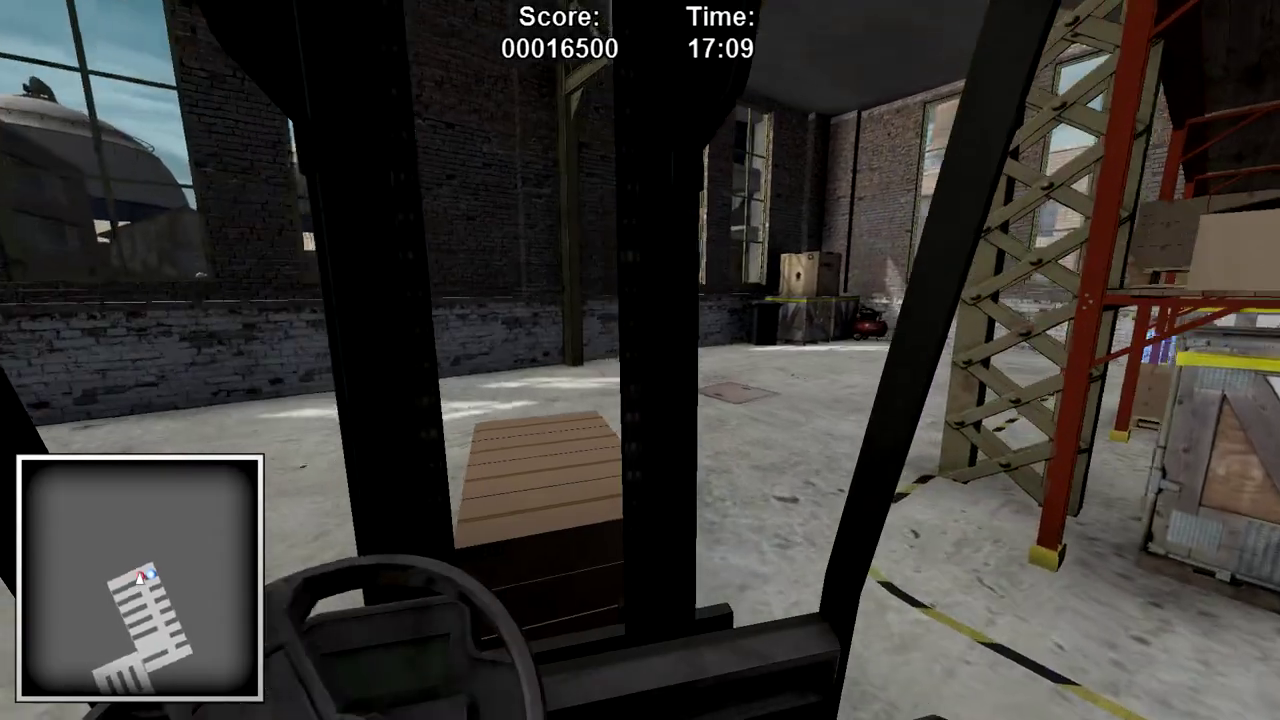
key("Left")
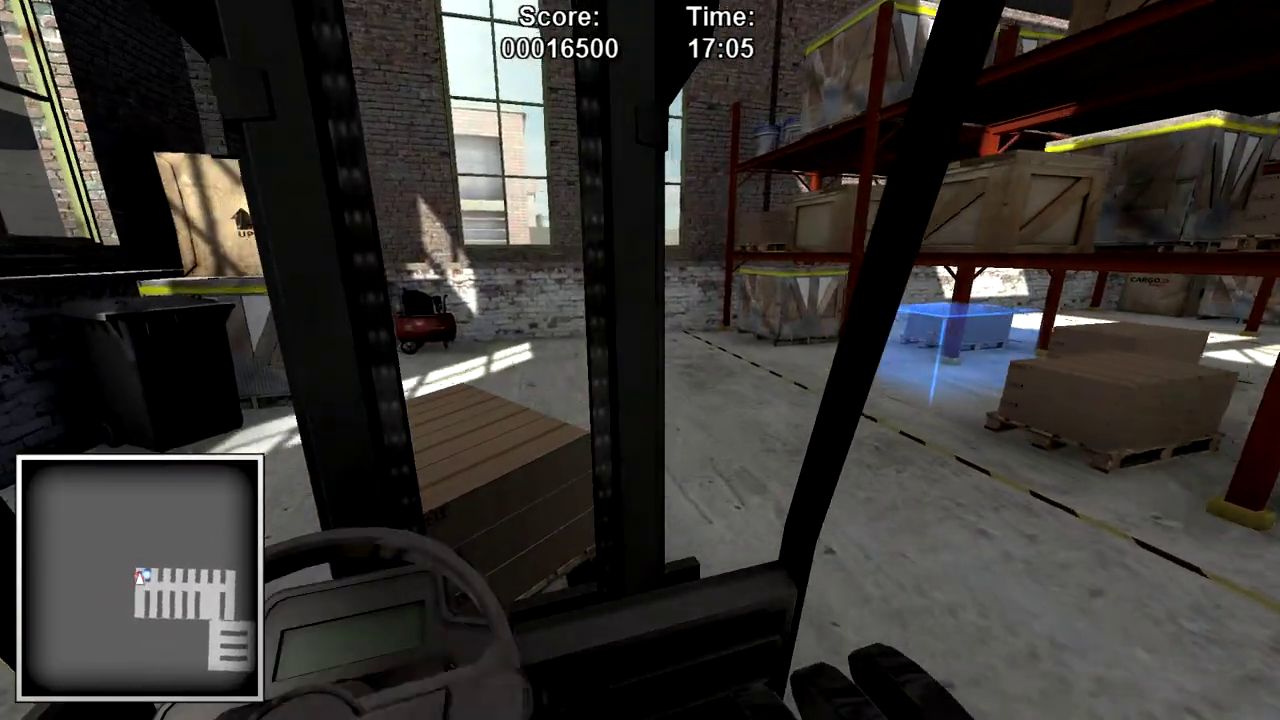
Reverse slightly and steer back and forth until the pallet lines up with the blue target.
key("Left")
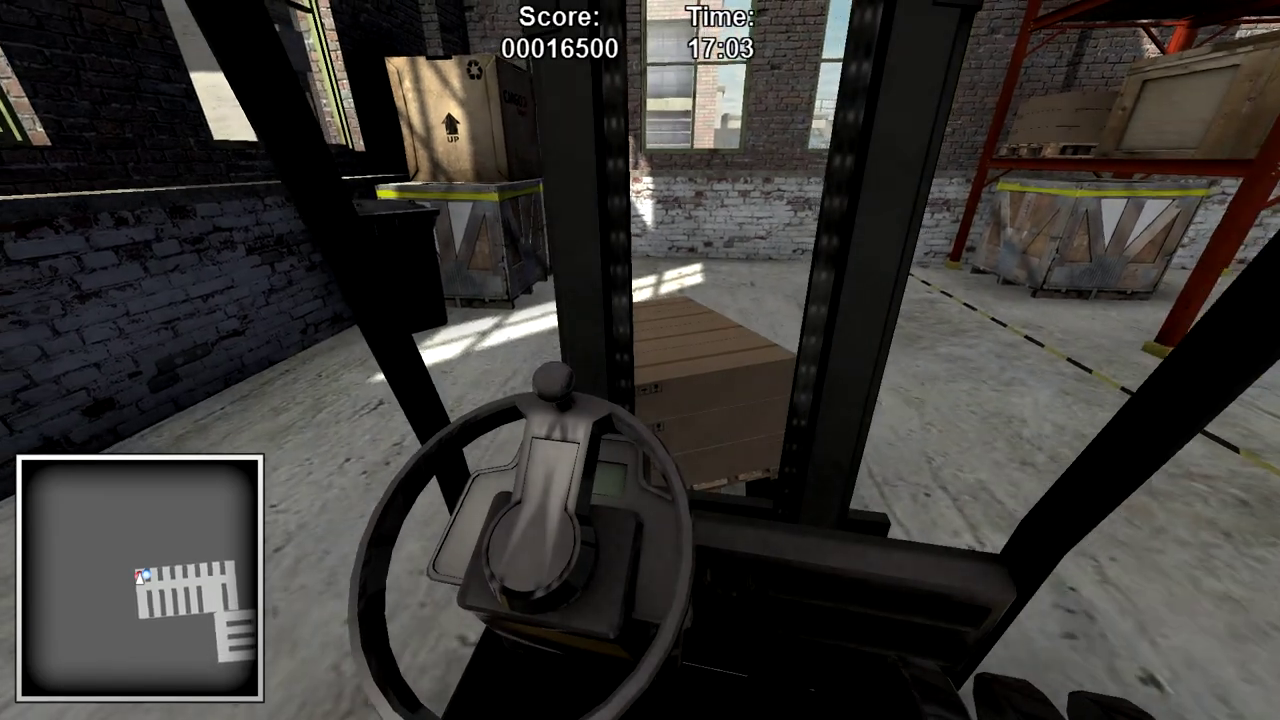
key("Down")
key("Down")
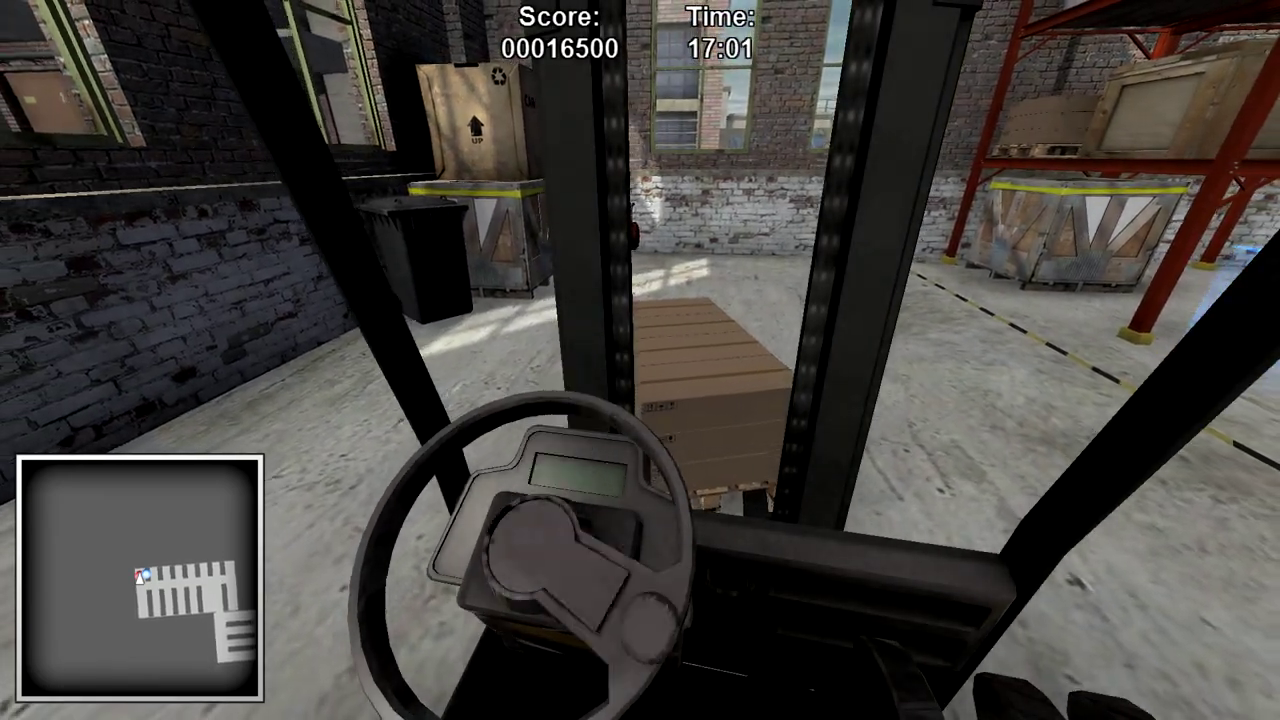
key("Left")
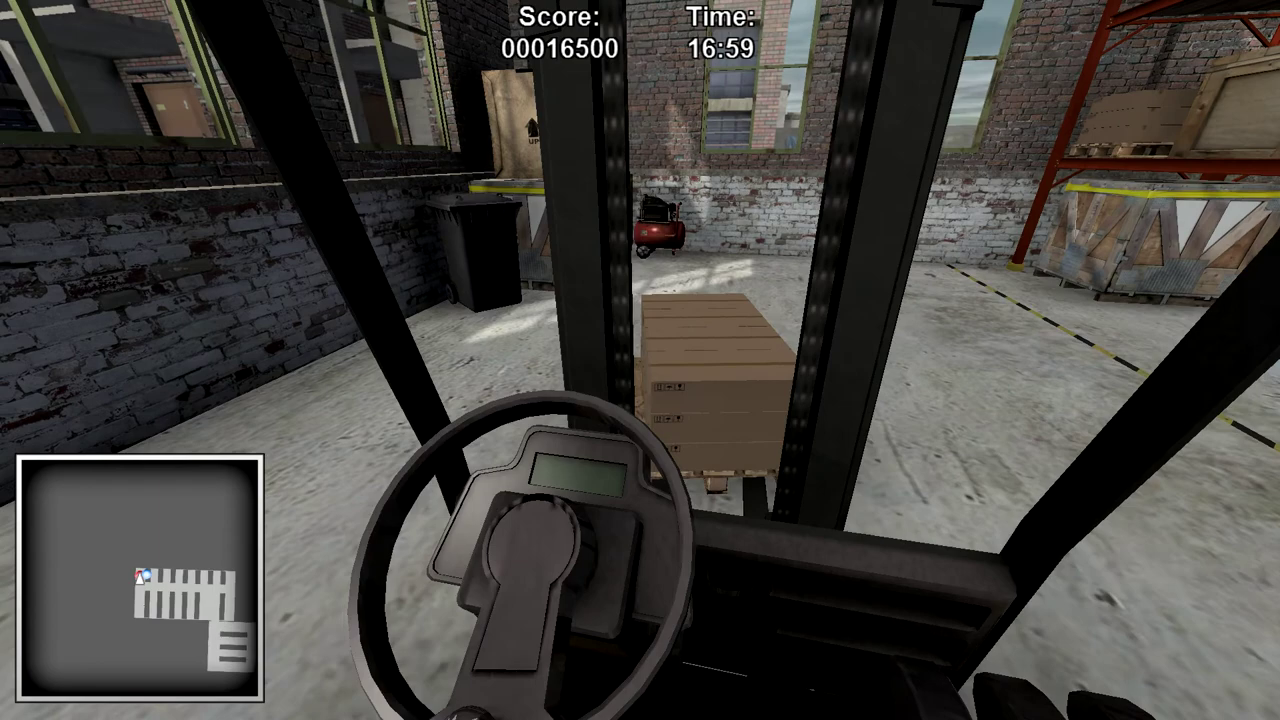
key("Right")
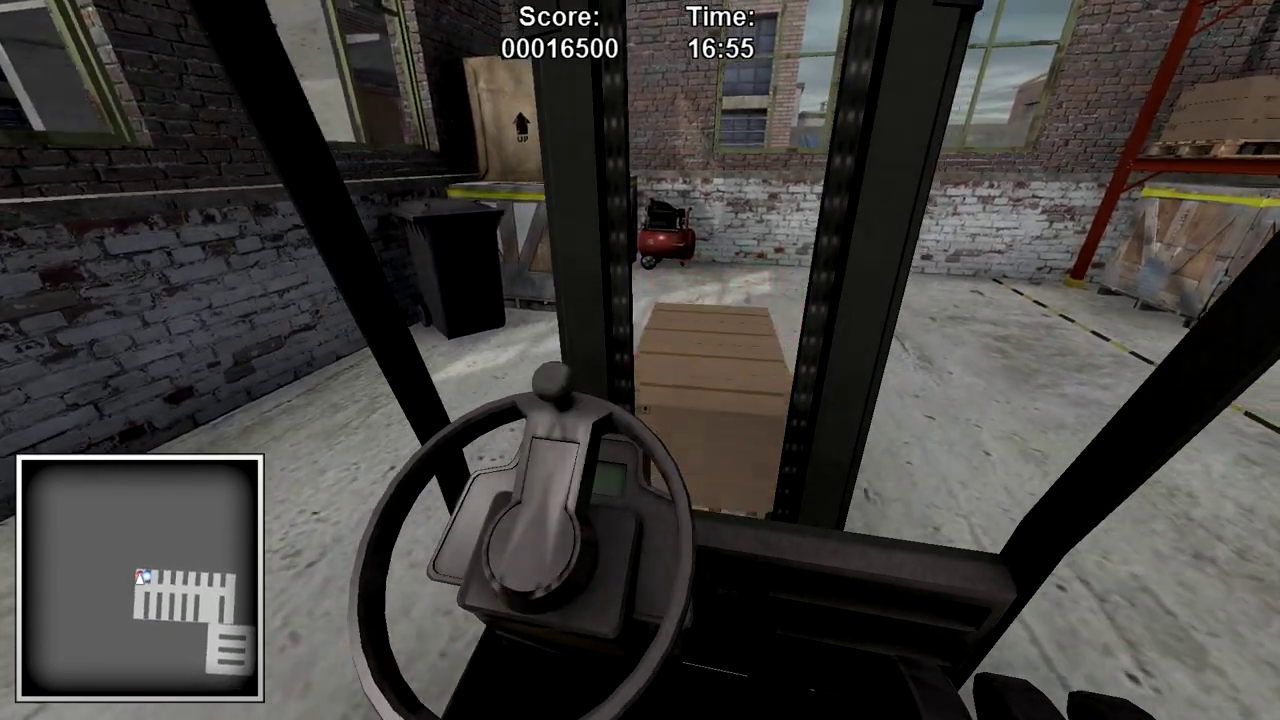
key("Right")
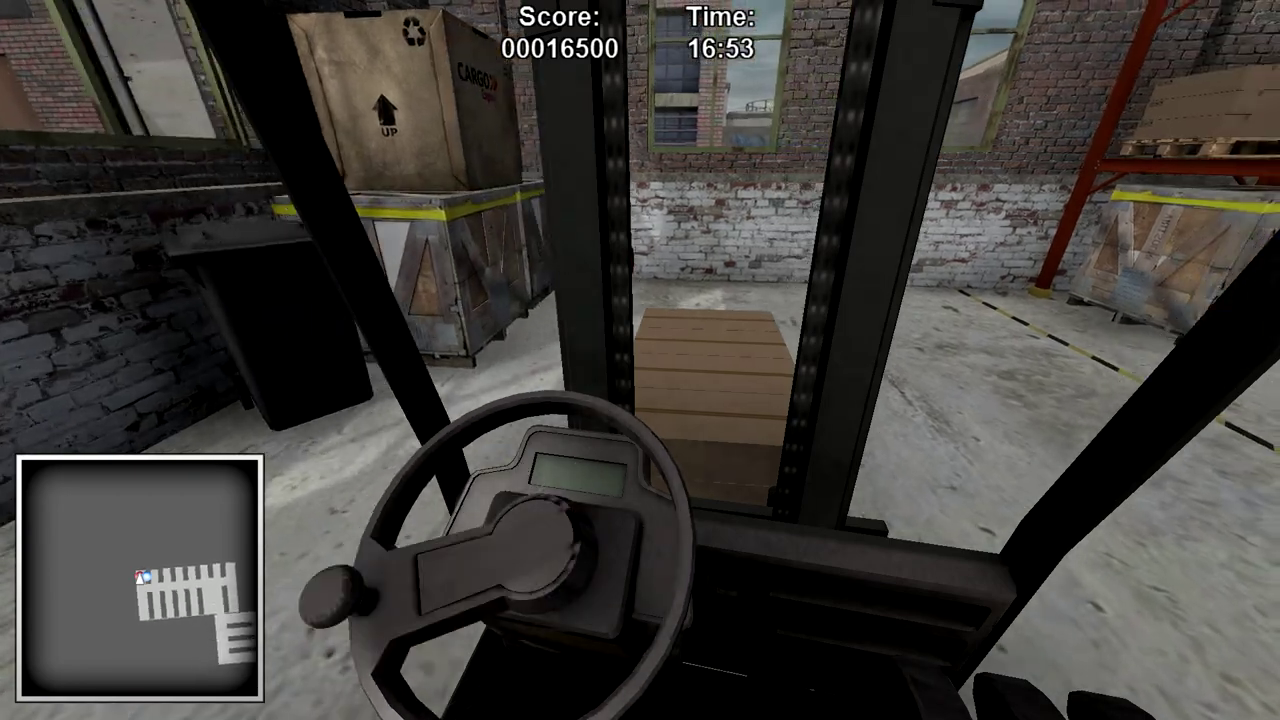
key("Right")
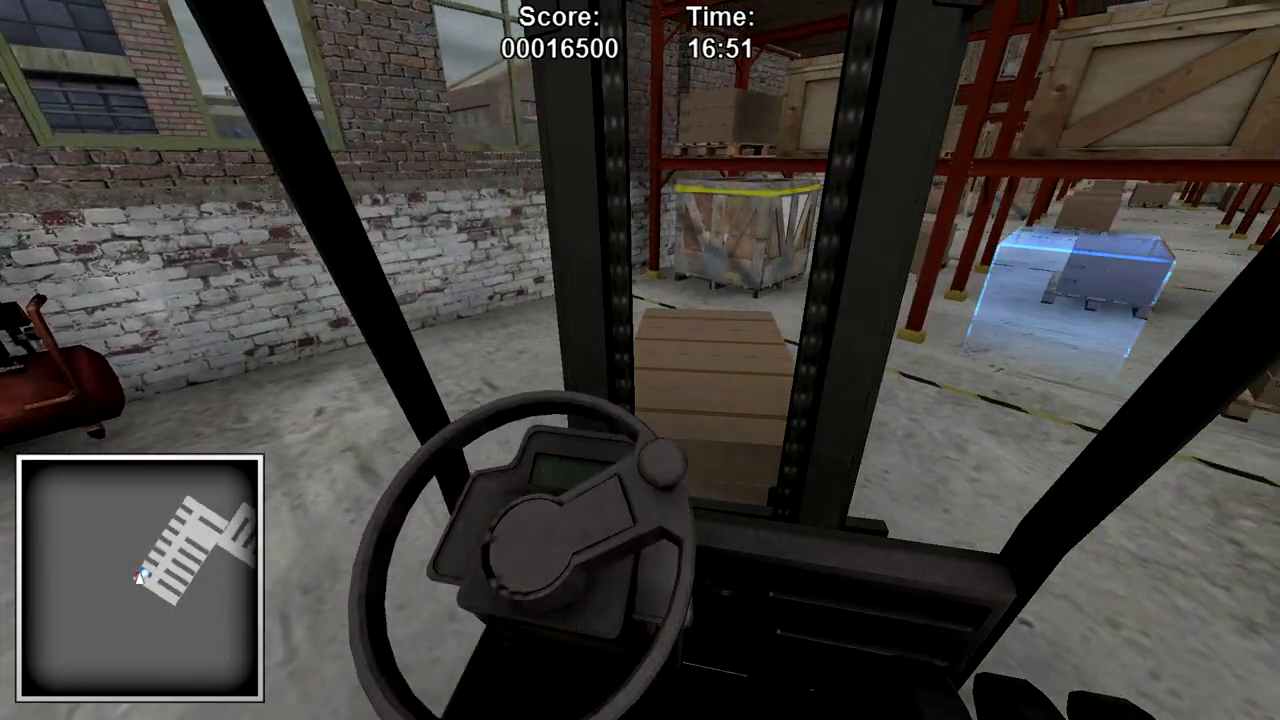
key("Right")
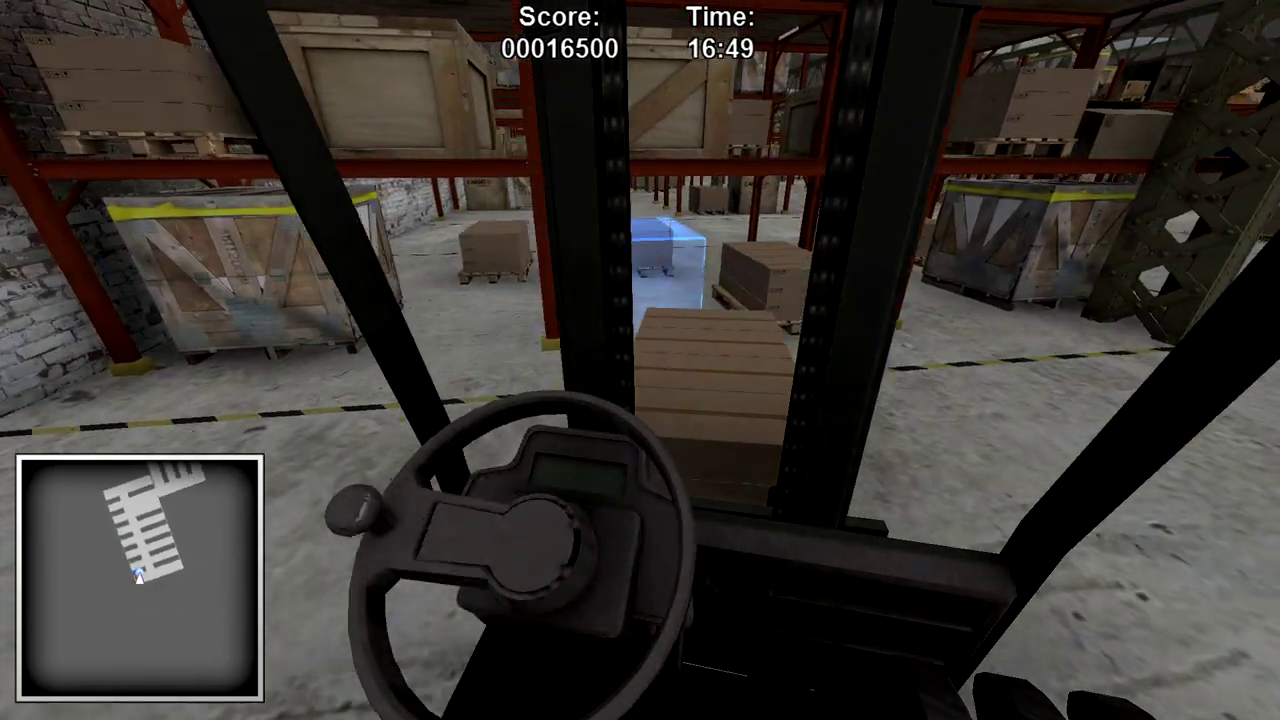
key("Left")
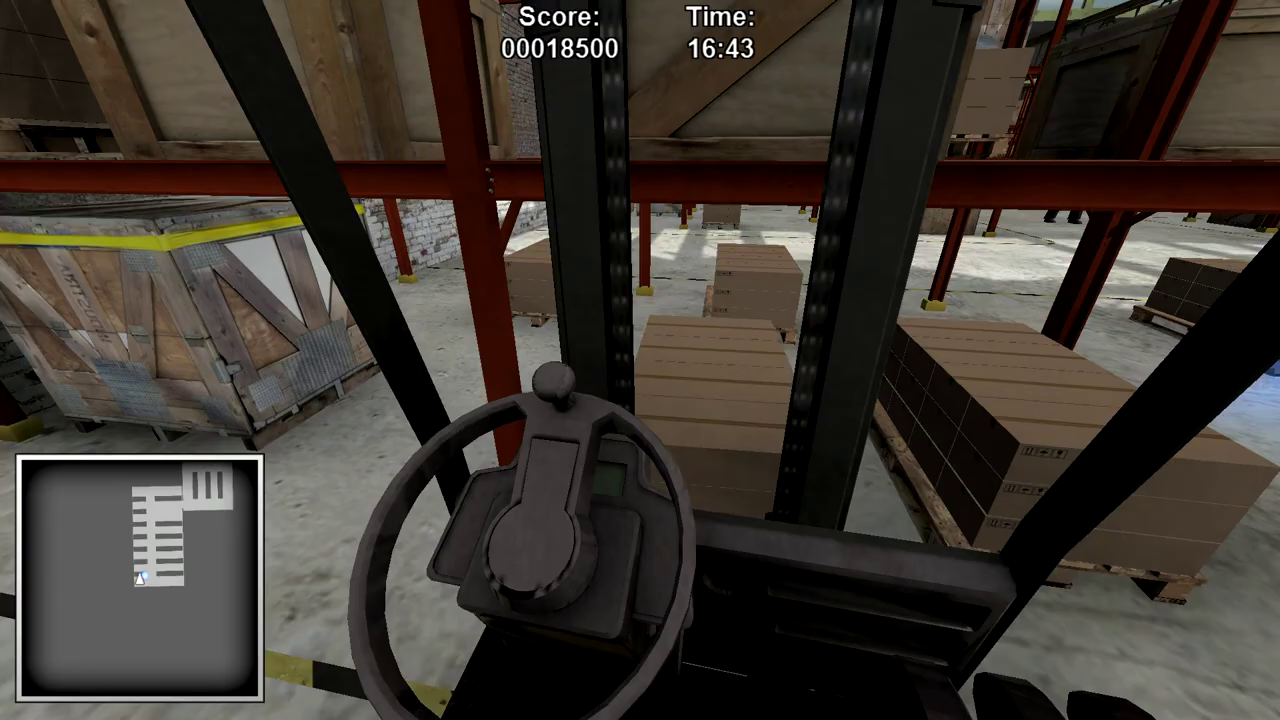
Drop the pallet for 18500 points and swing the empty forklift into the aisle.
key("Right")
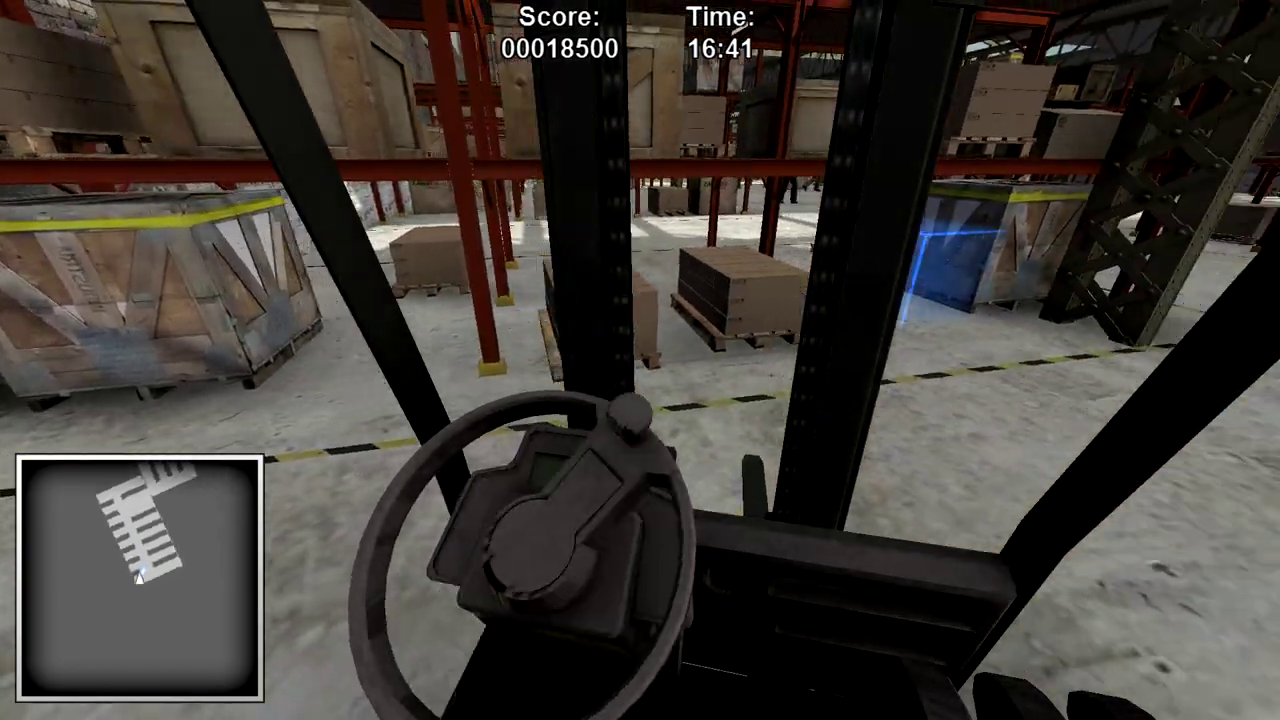
key("Right")
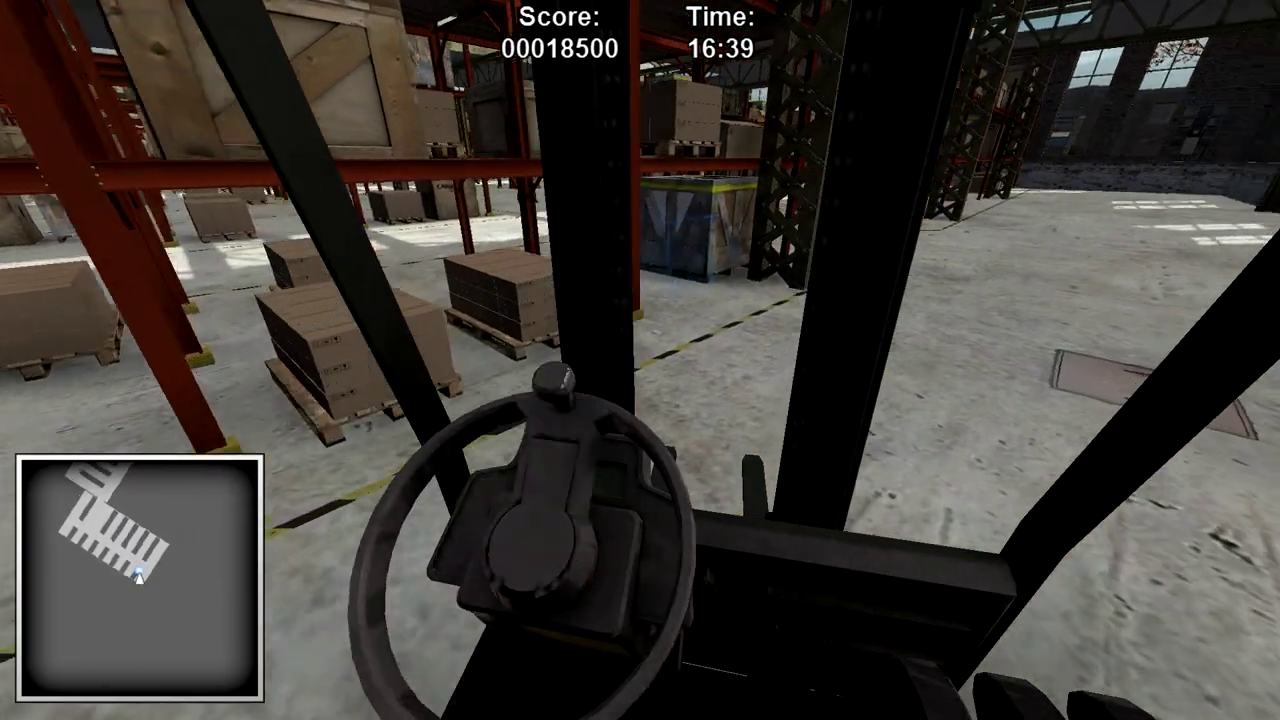
key("Right")
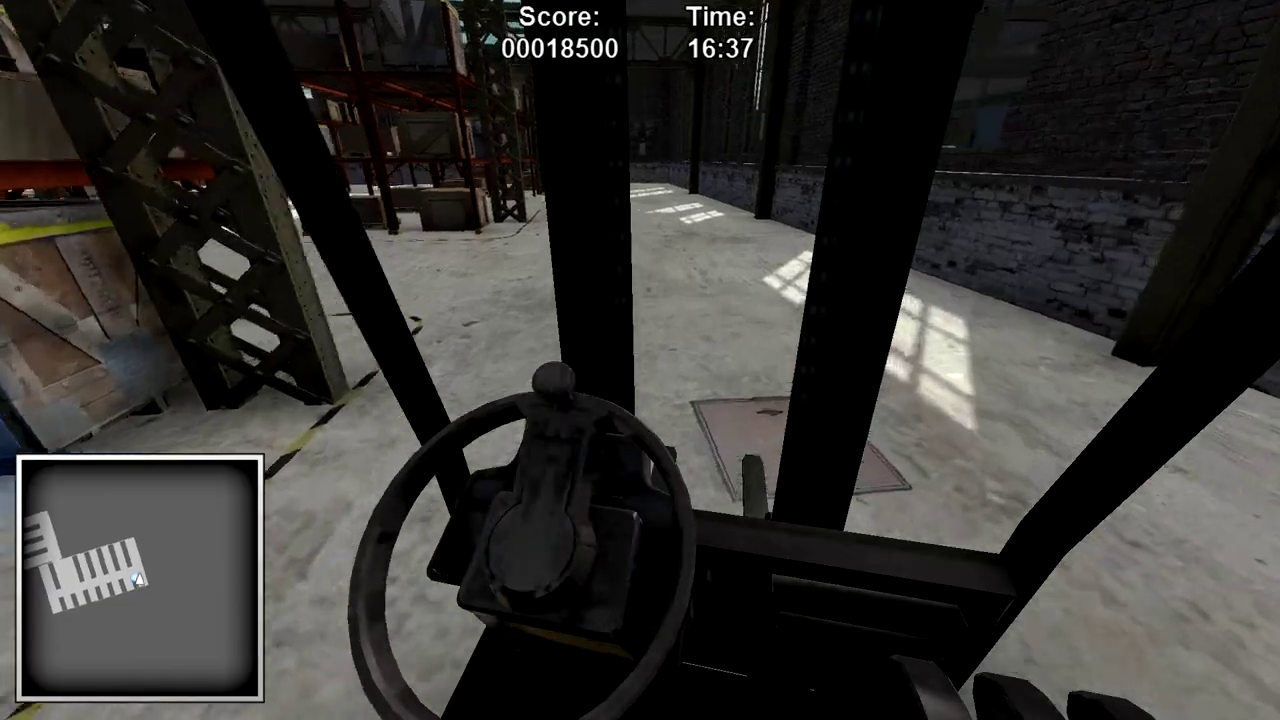
key("Left")
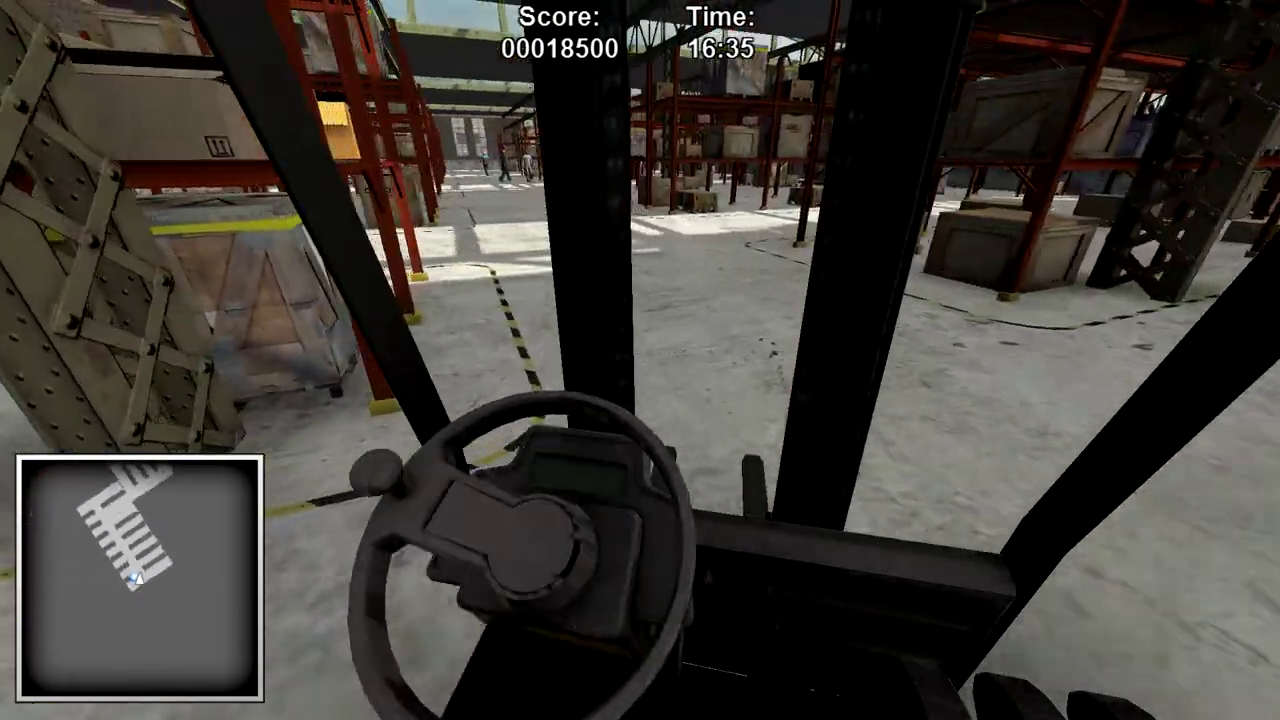
key("Right")
key("Left")
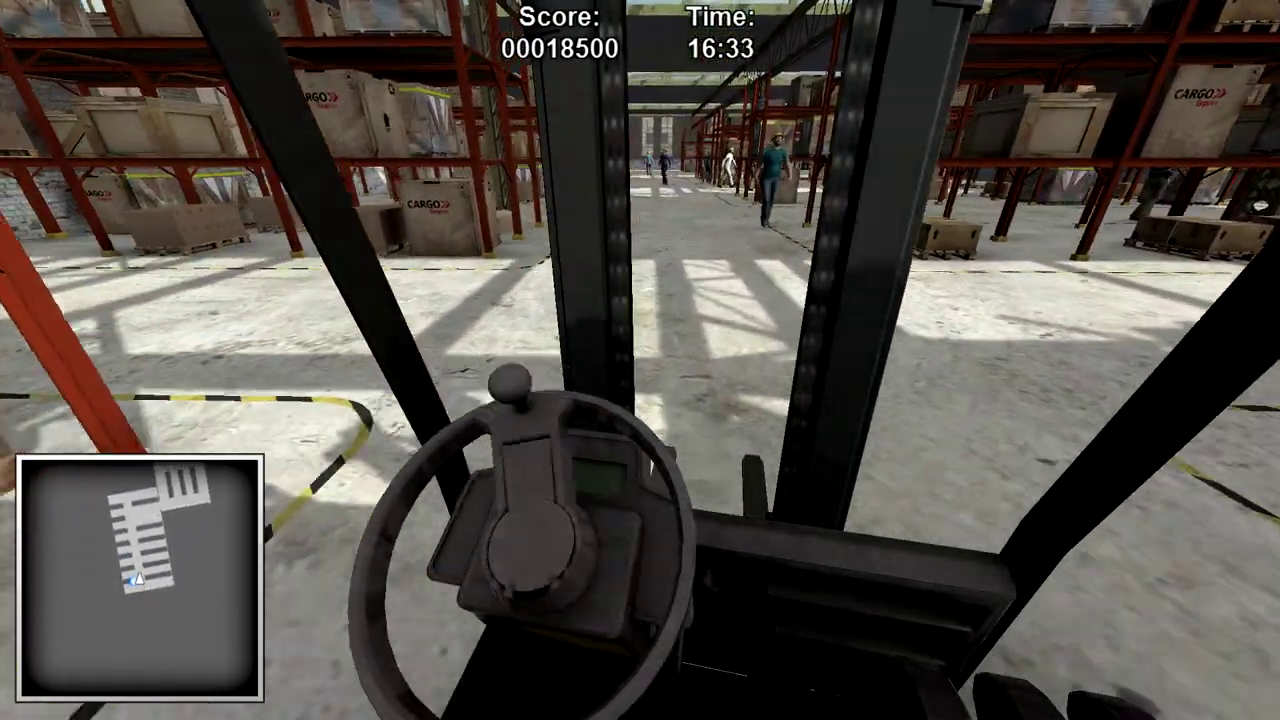
key("Right")
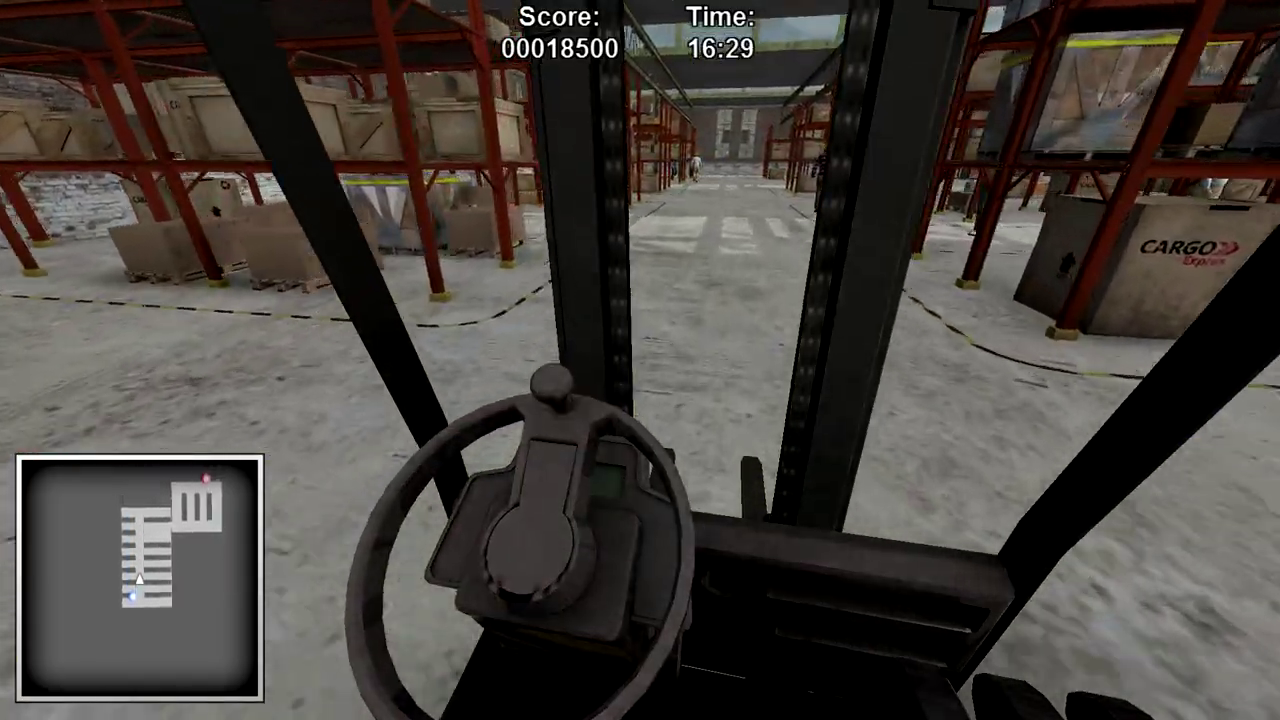
key("Left")
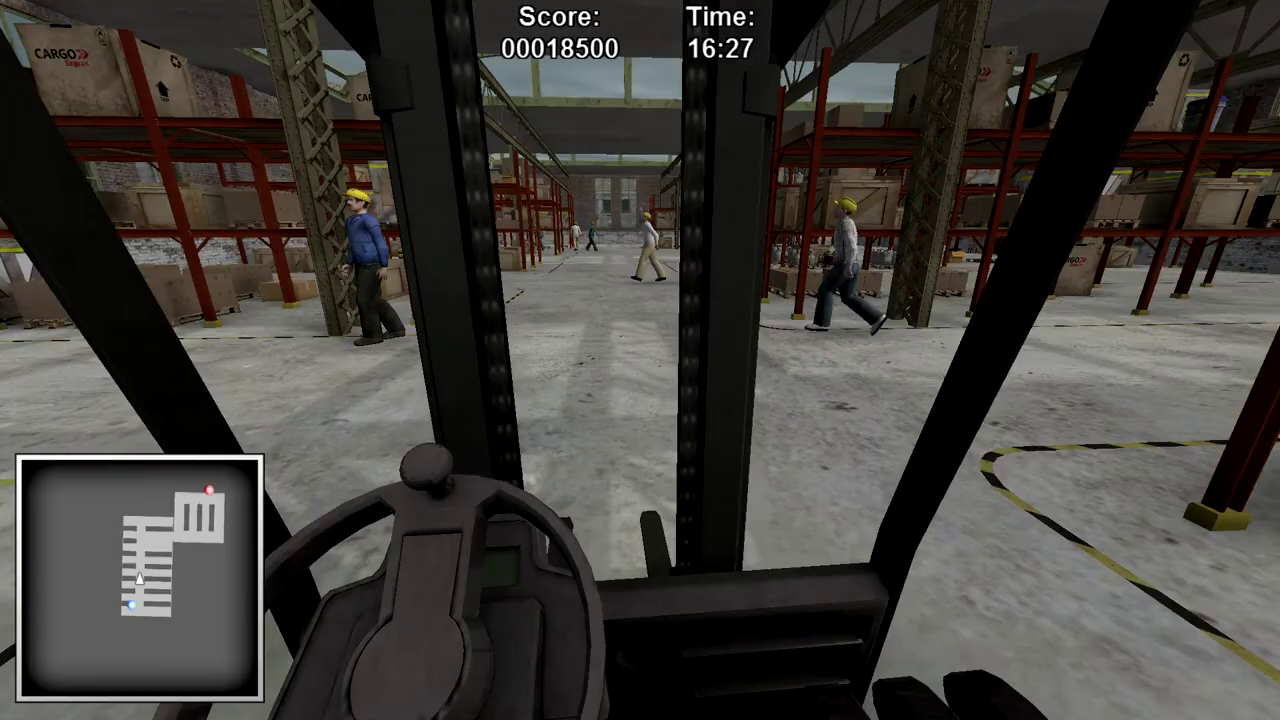
Drive down the aisle past the workers and turn right past the crates.
key("Up")
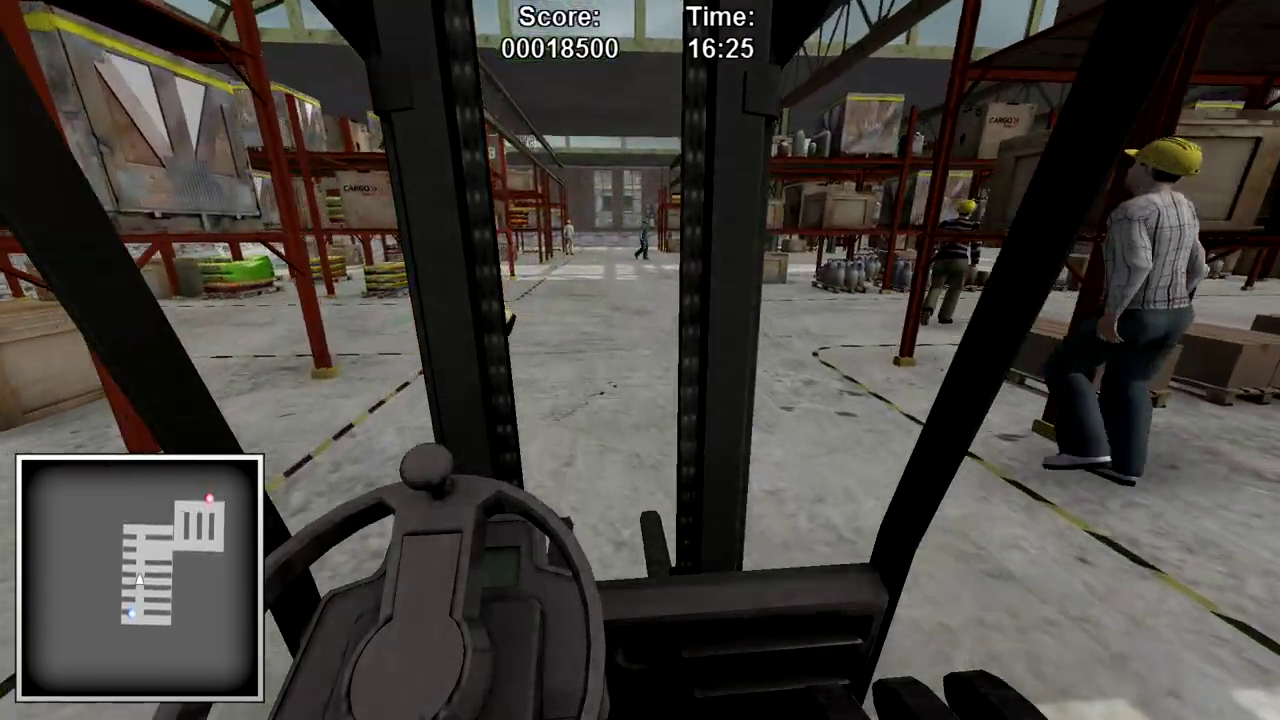
key("Up")
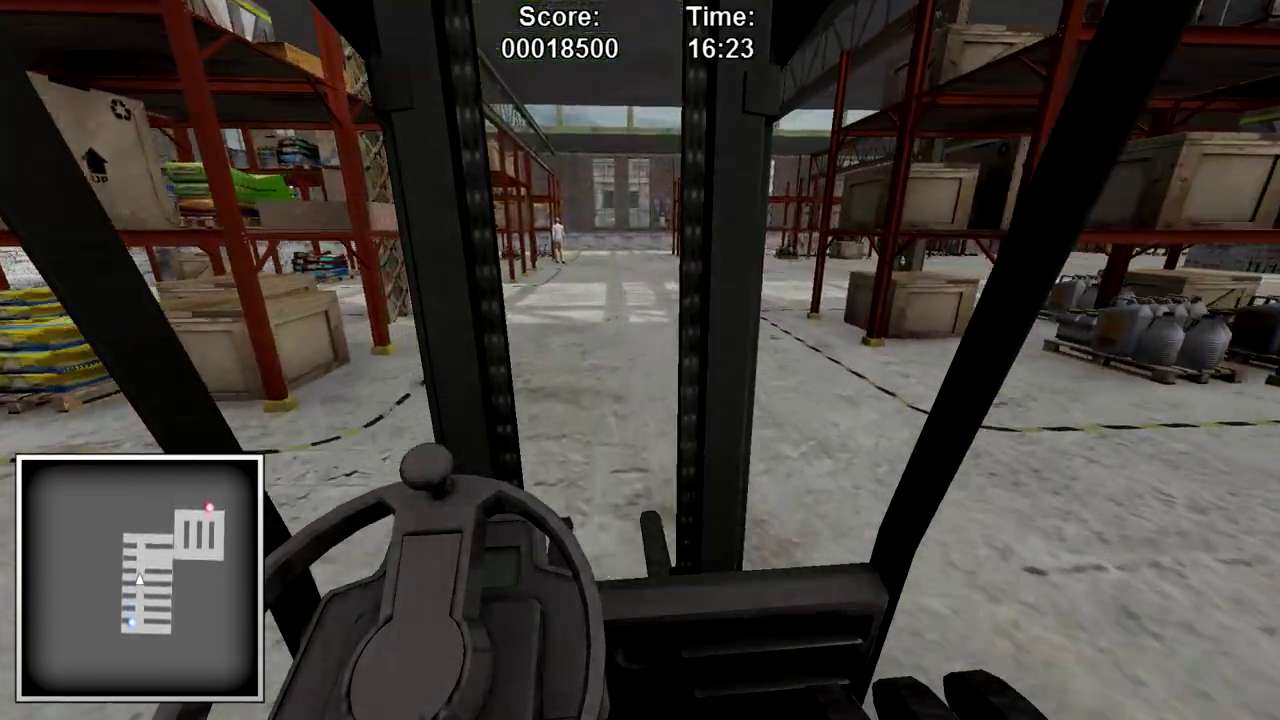
key("Right")
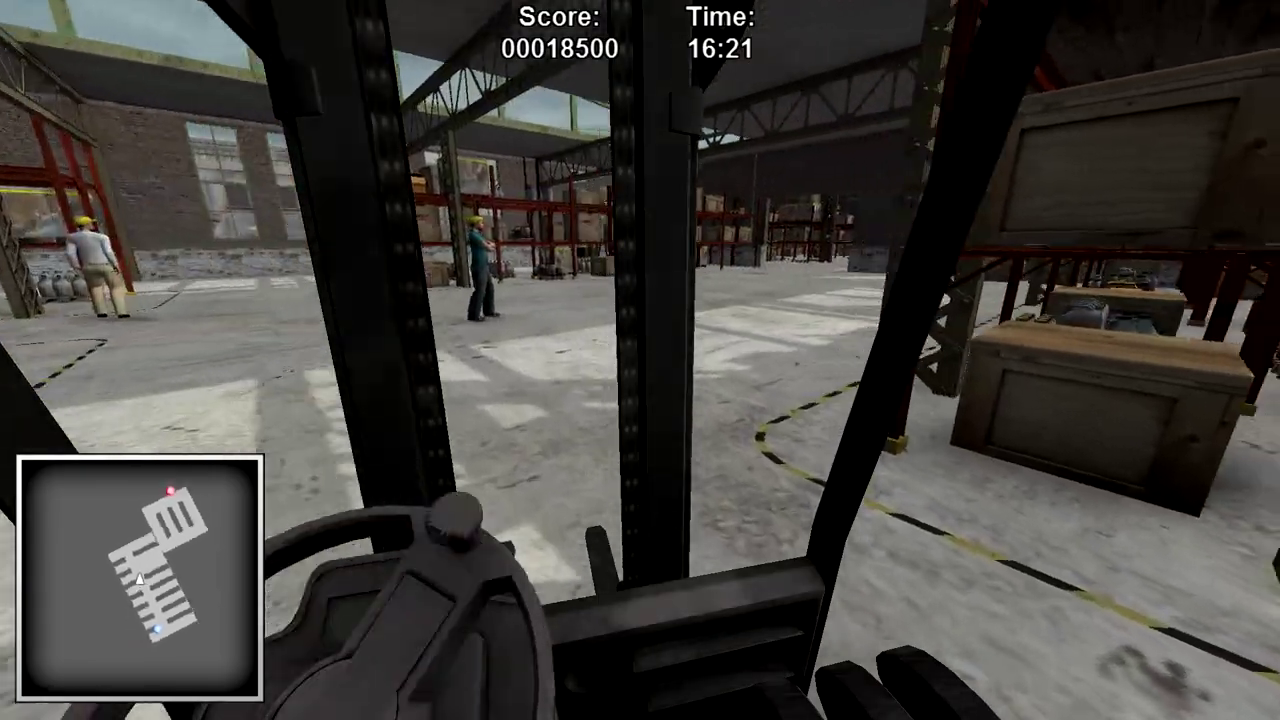
key("Right")
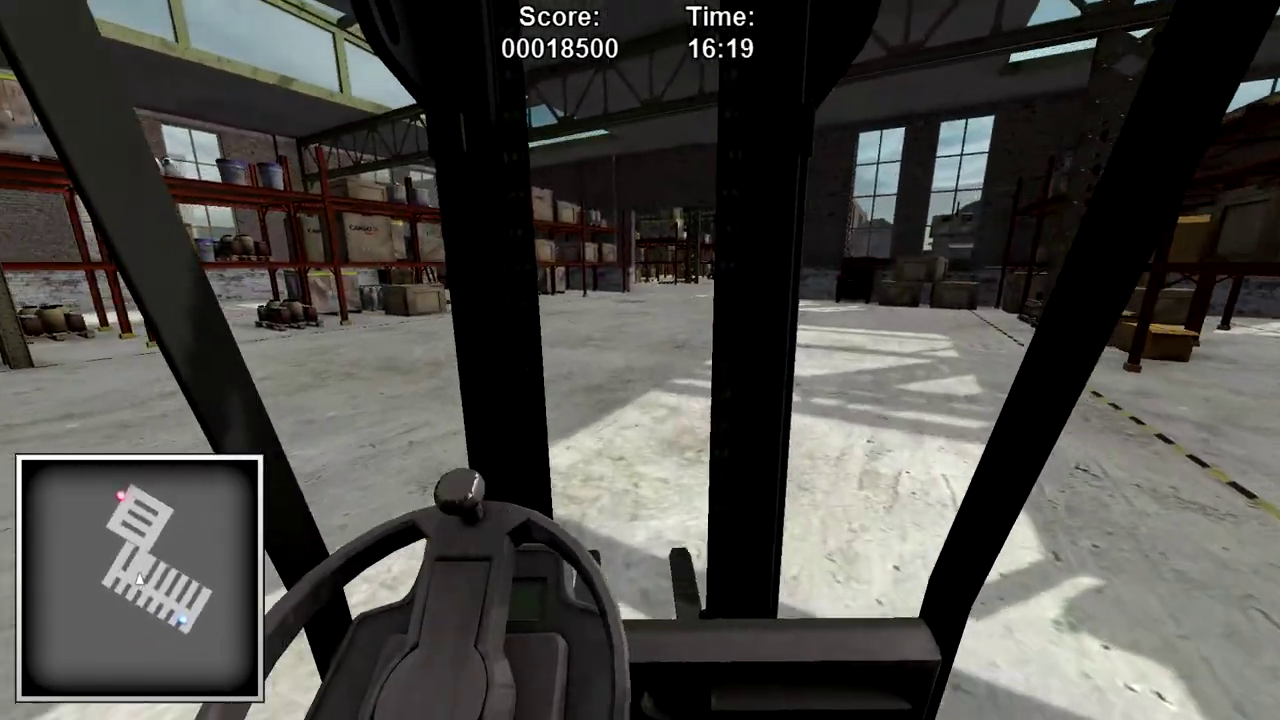
key("Up")
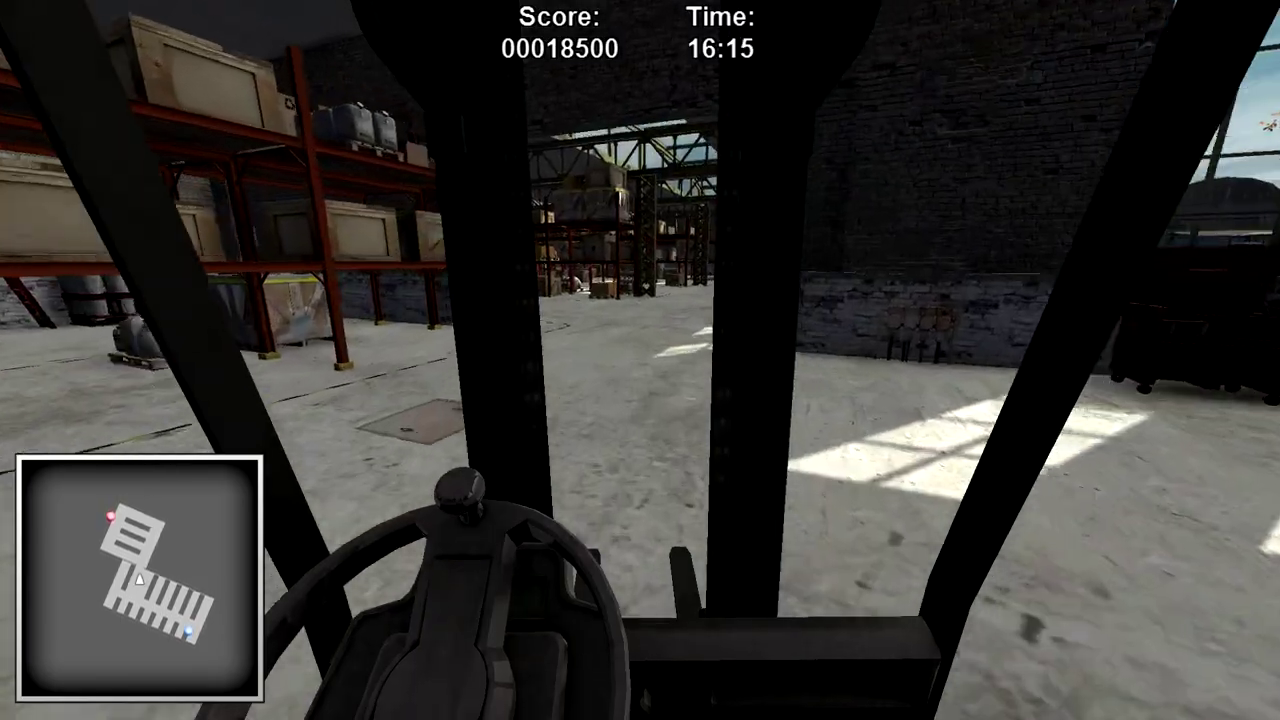
Head along the brick wall and down the aisle to face the roller doors.
key("Right")
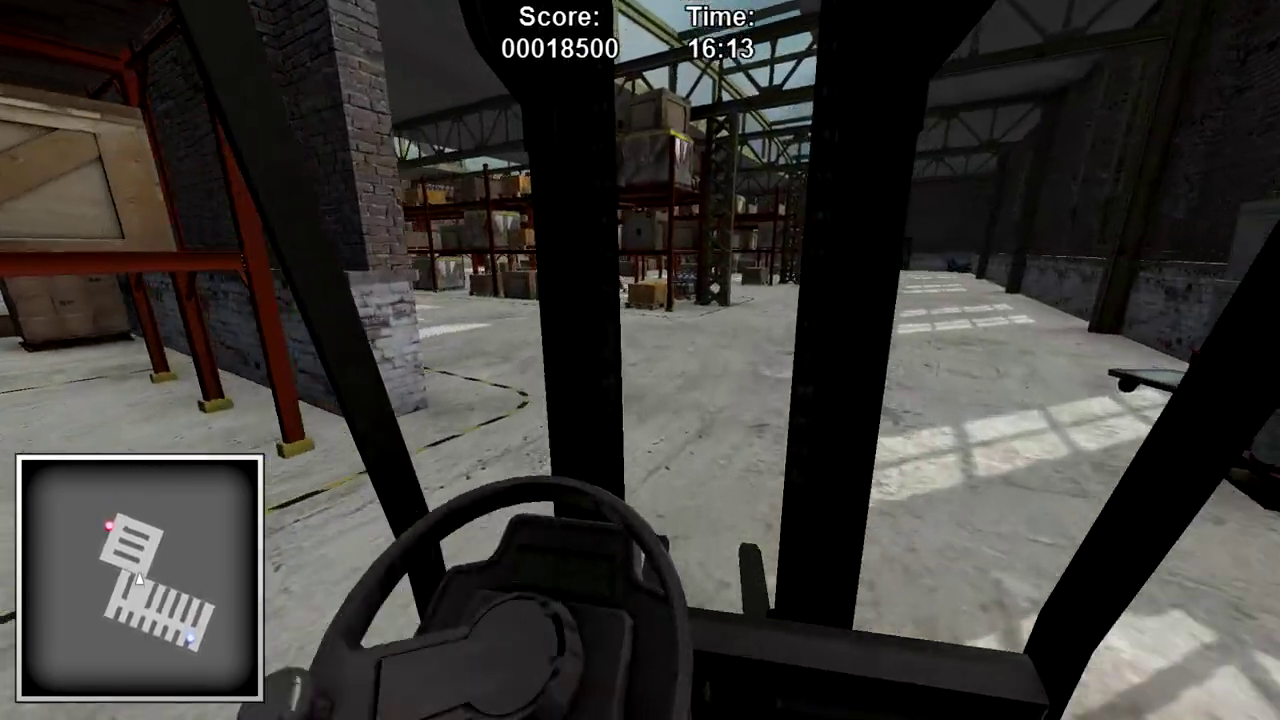
key("Left")
key("Left")
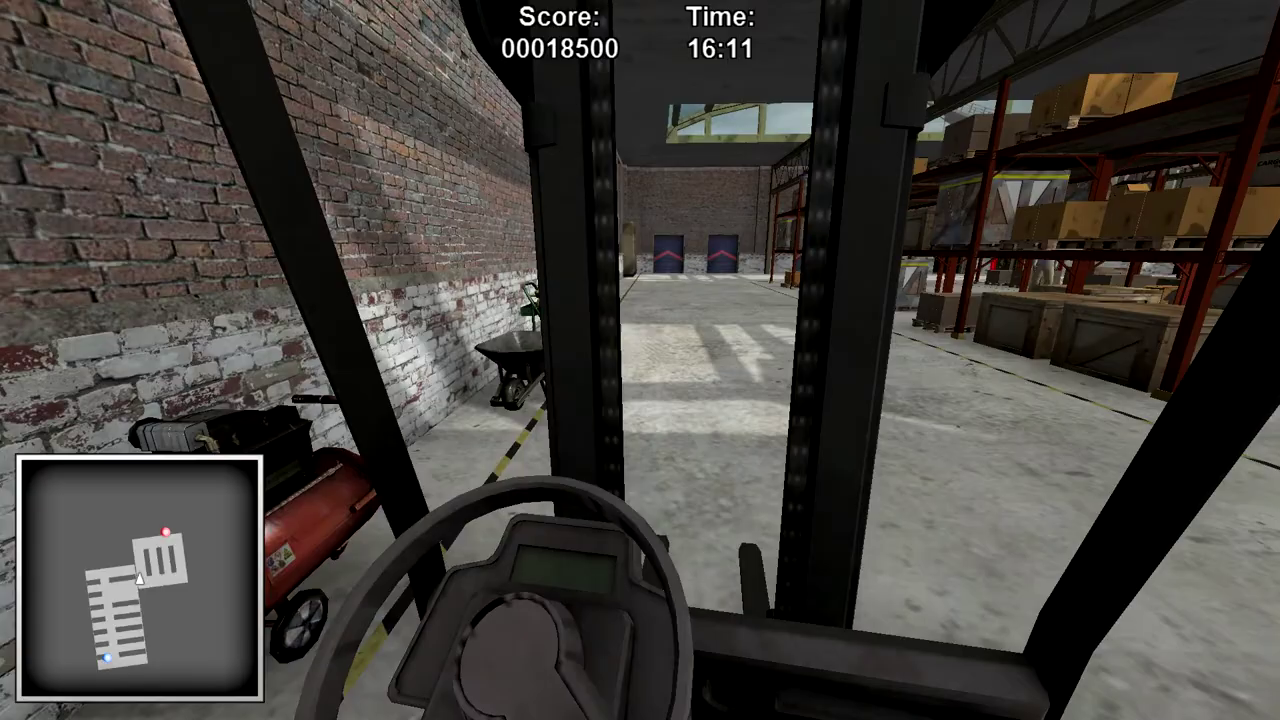
key("Right")
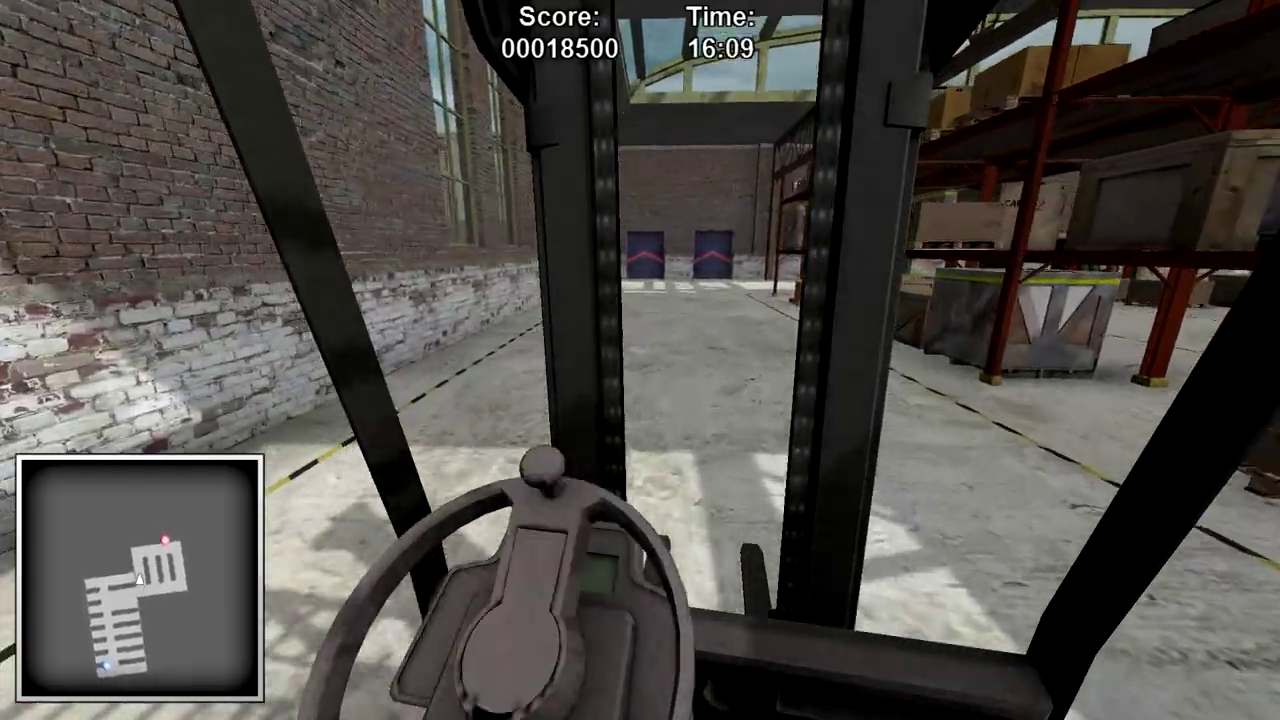
key("Up")
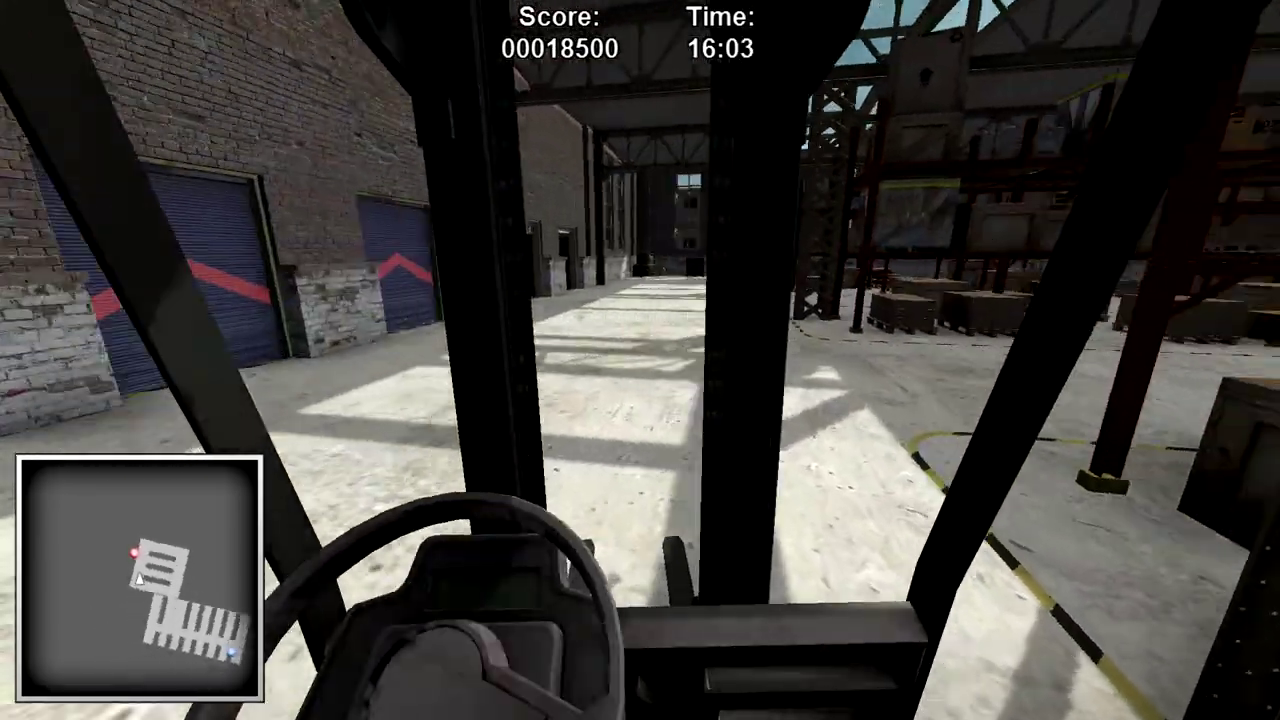
key("Left")
Line up with the open bay doorway, pass the brick pillar and drive under the red pallet.
key("Right")
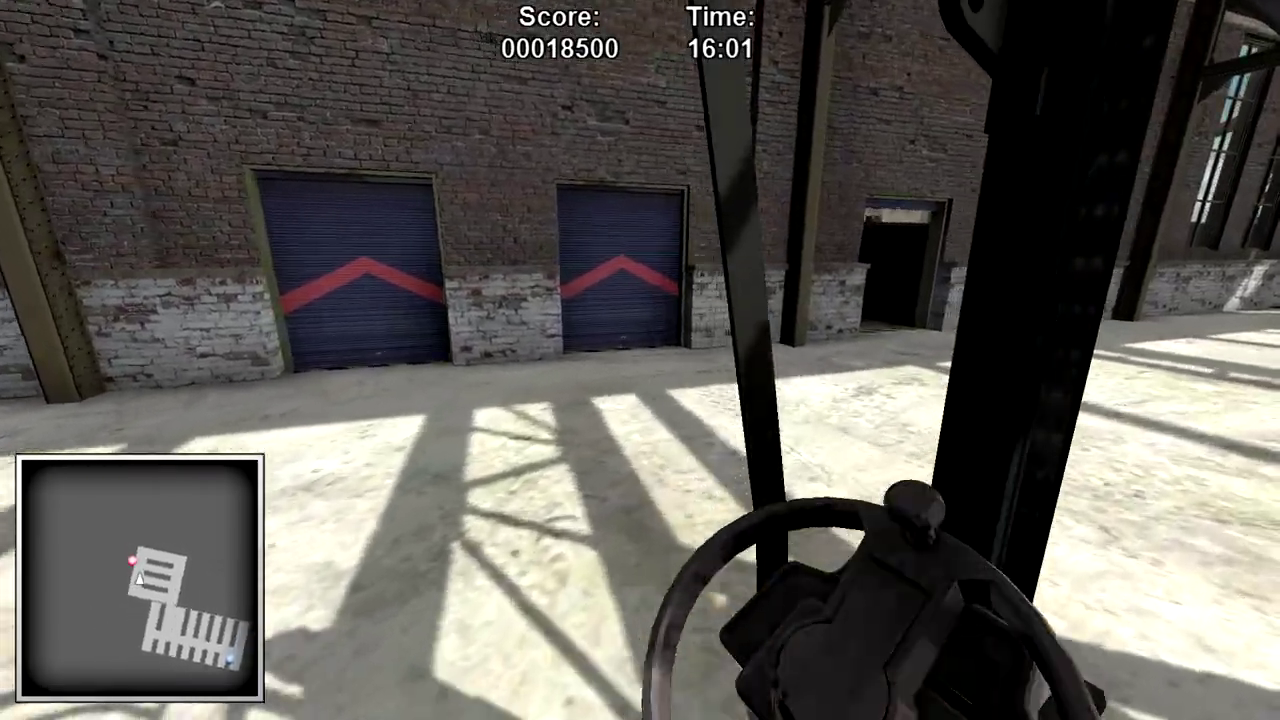
key("Up")
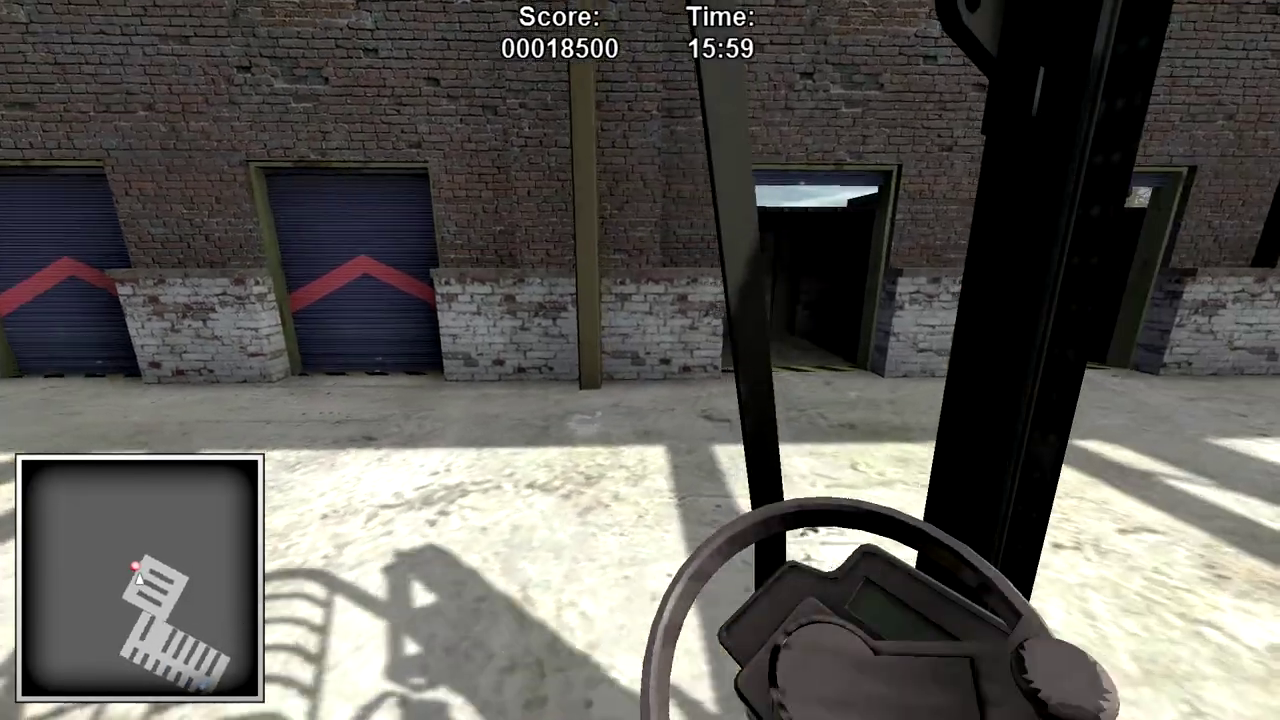
key("Up")
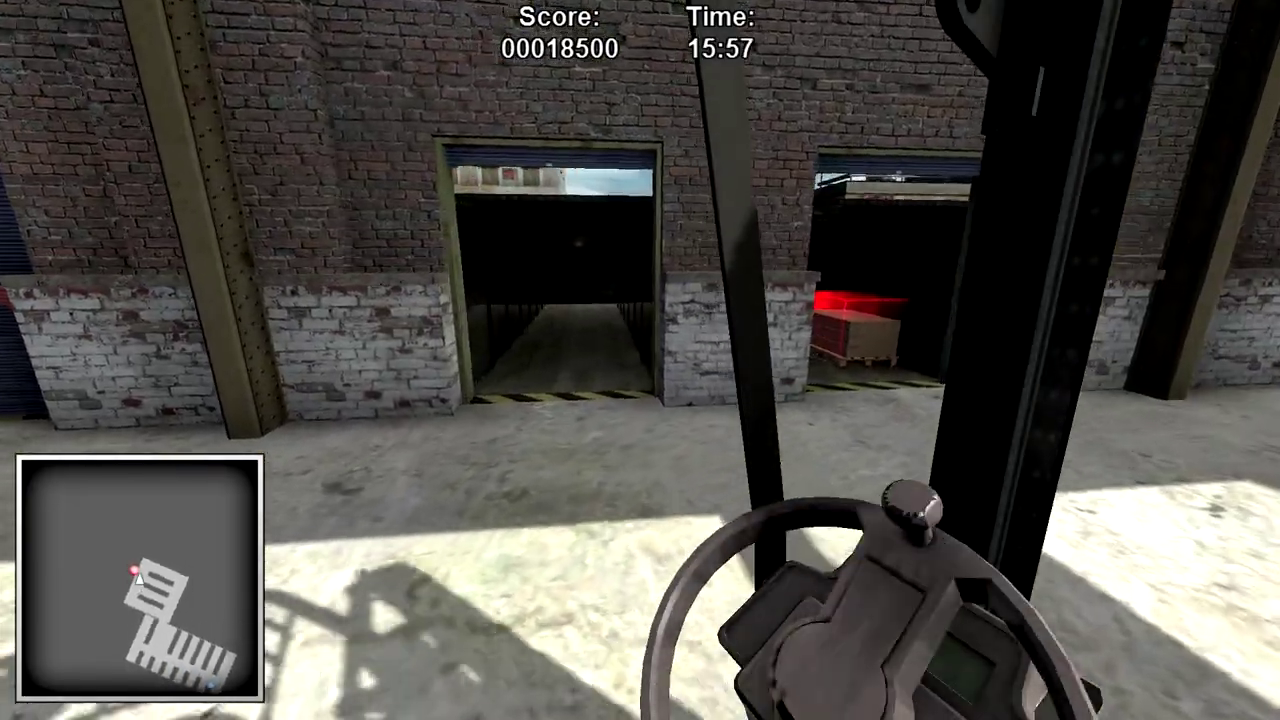
key("Up")
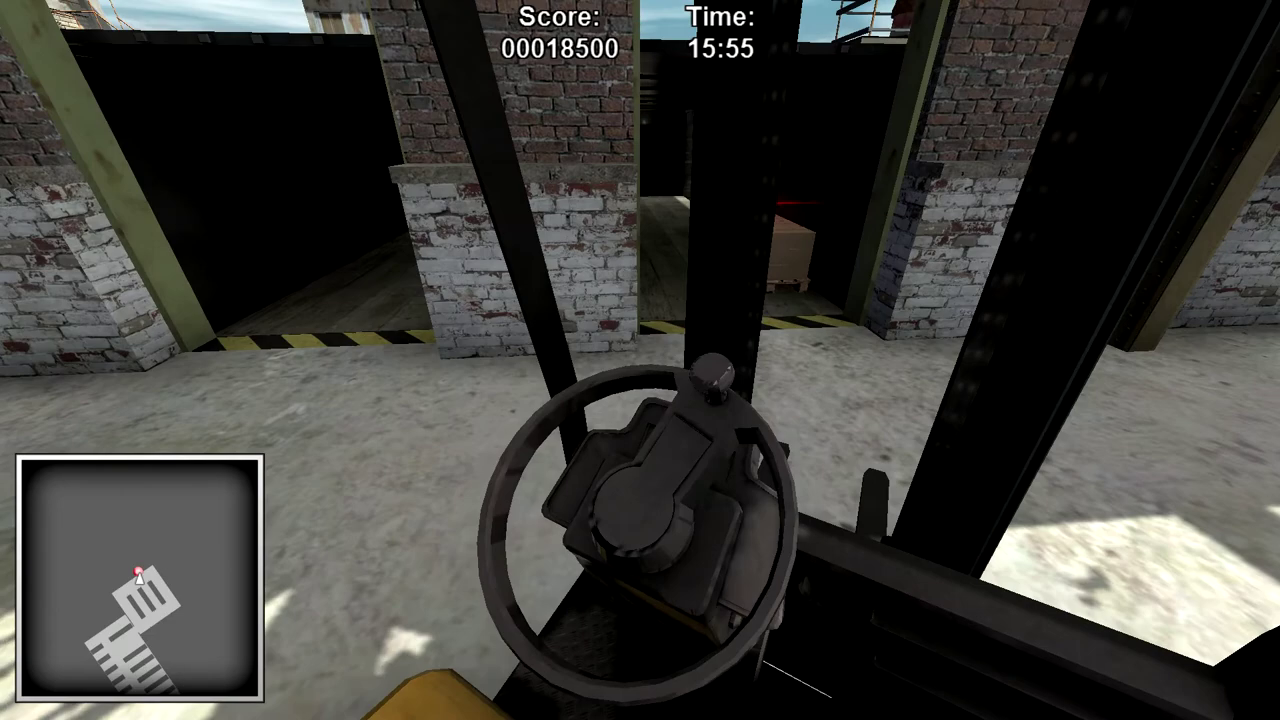
key("Right")
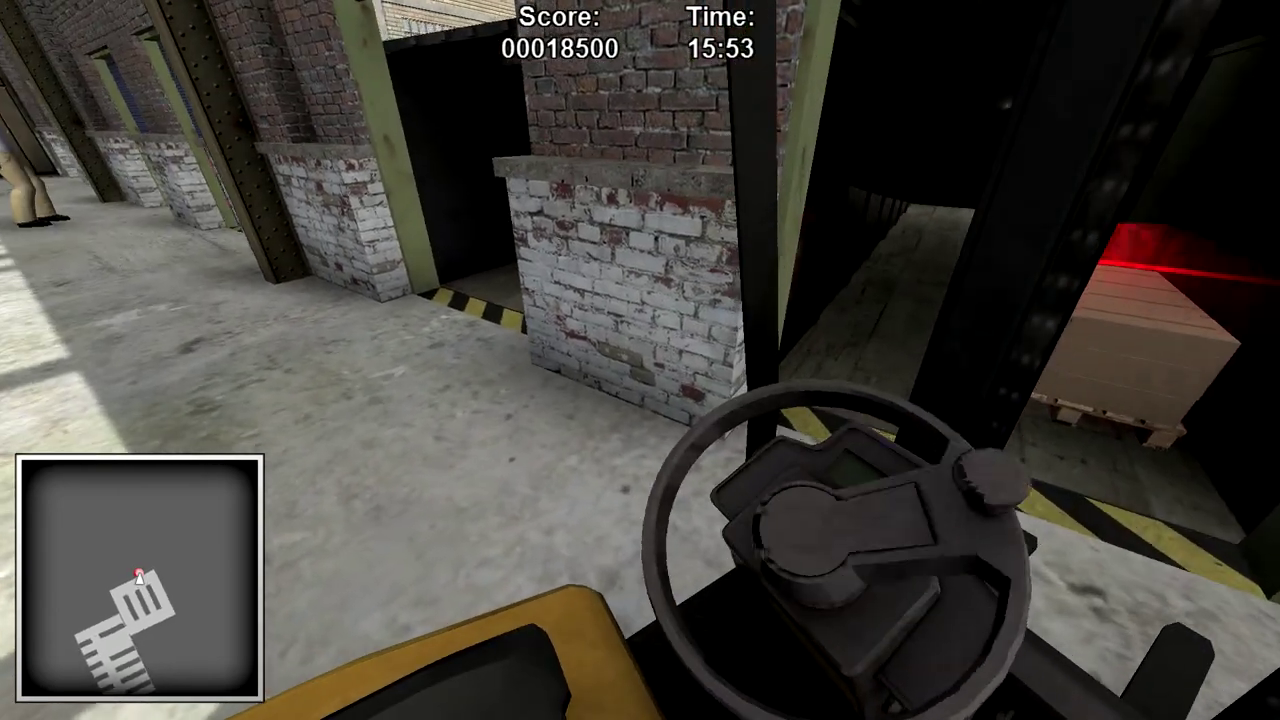
key("Left")
key("Right")
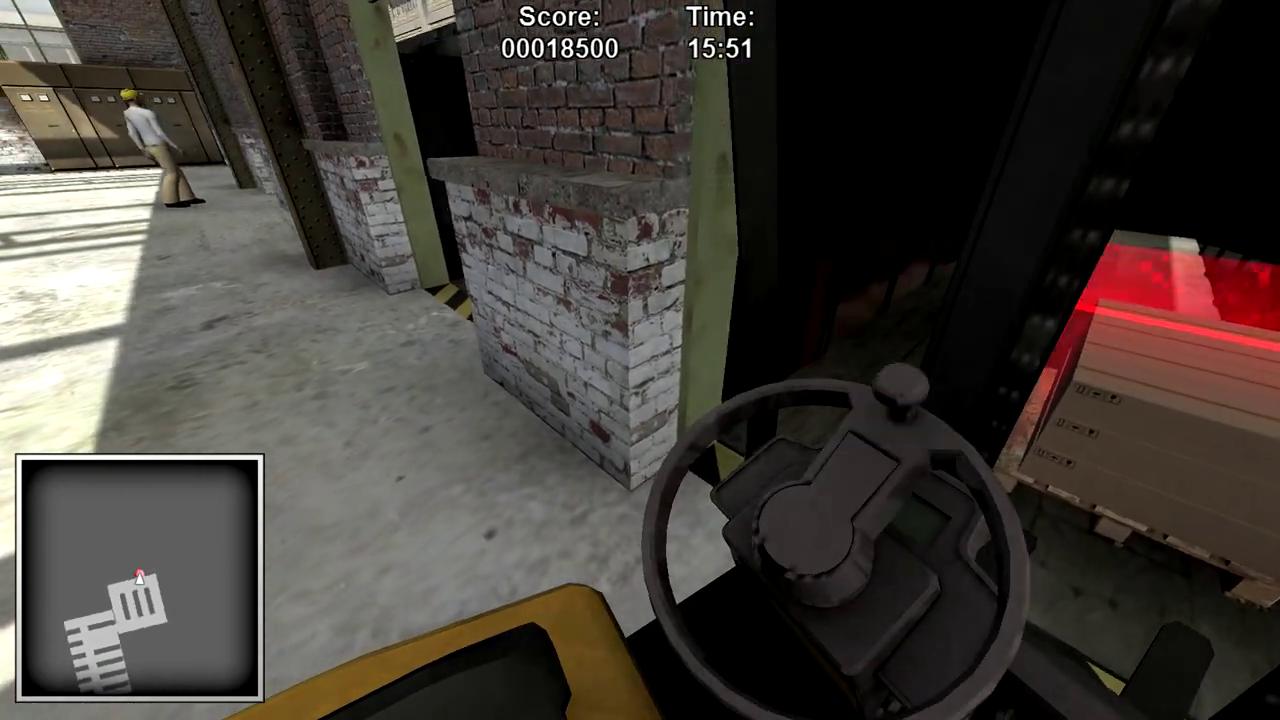
key("Up")
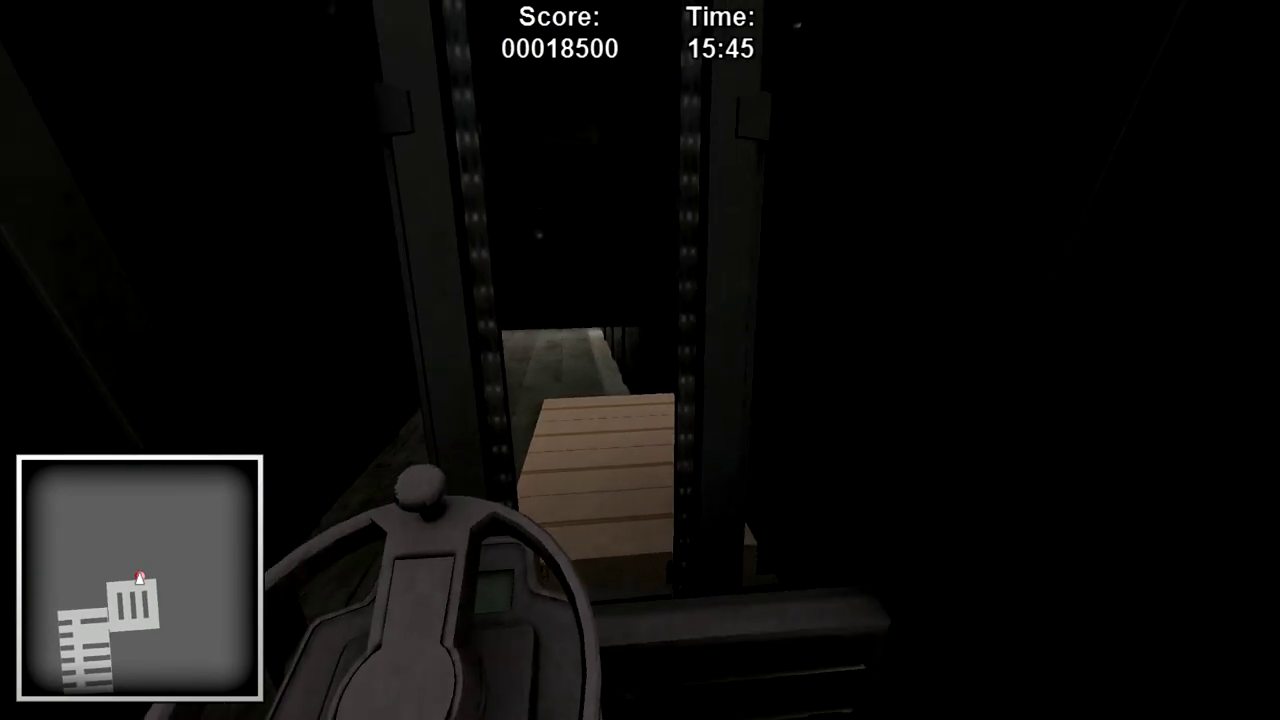
key("Left")
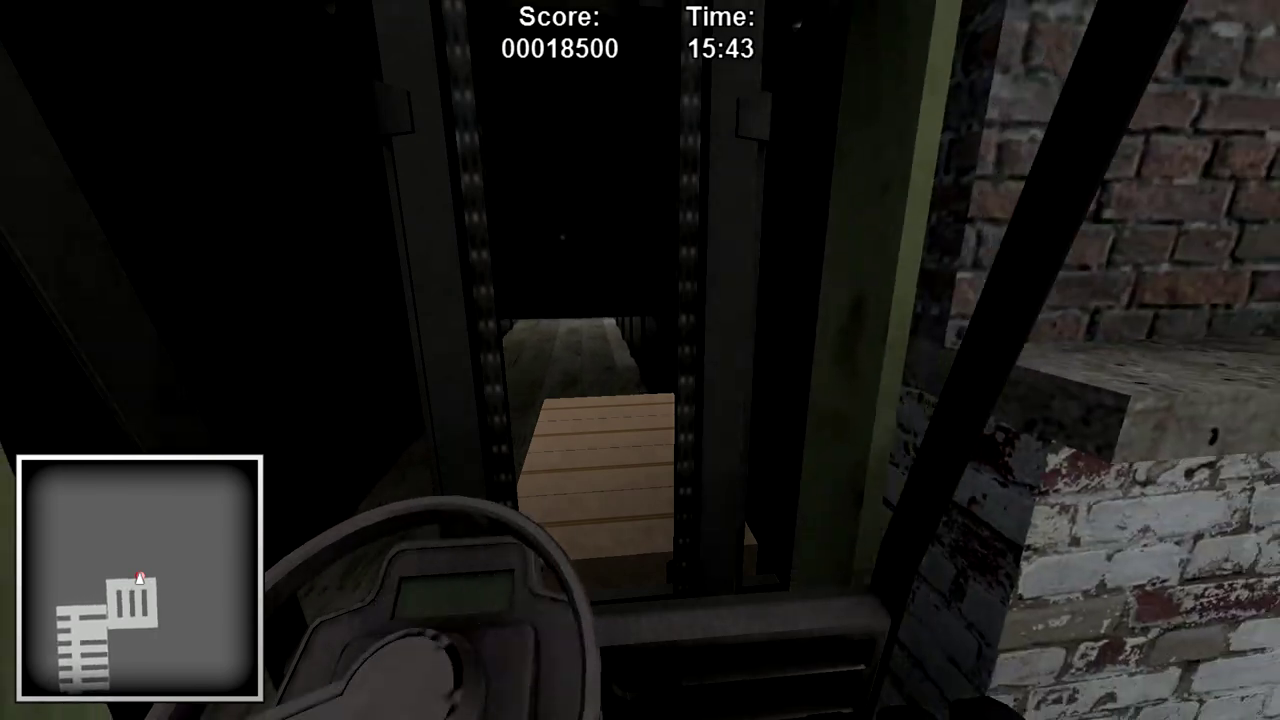
Swing the loaded forklift out of the bay and drive past the shelving.
key("Left")
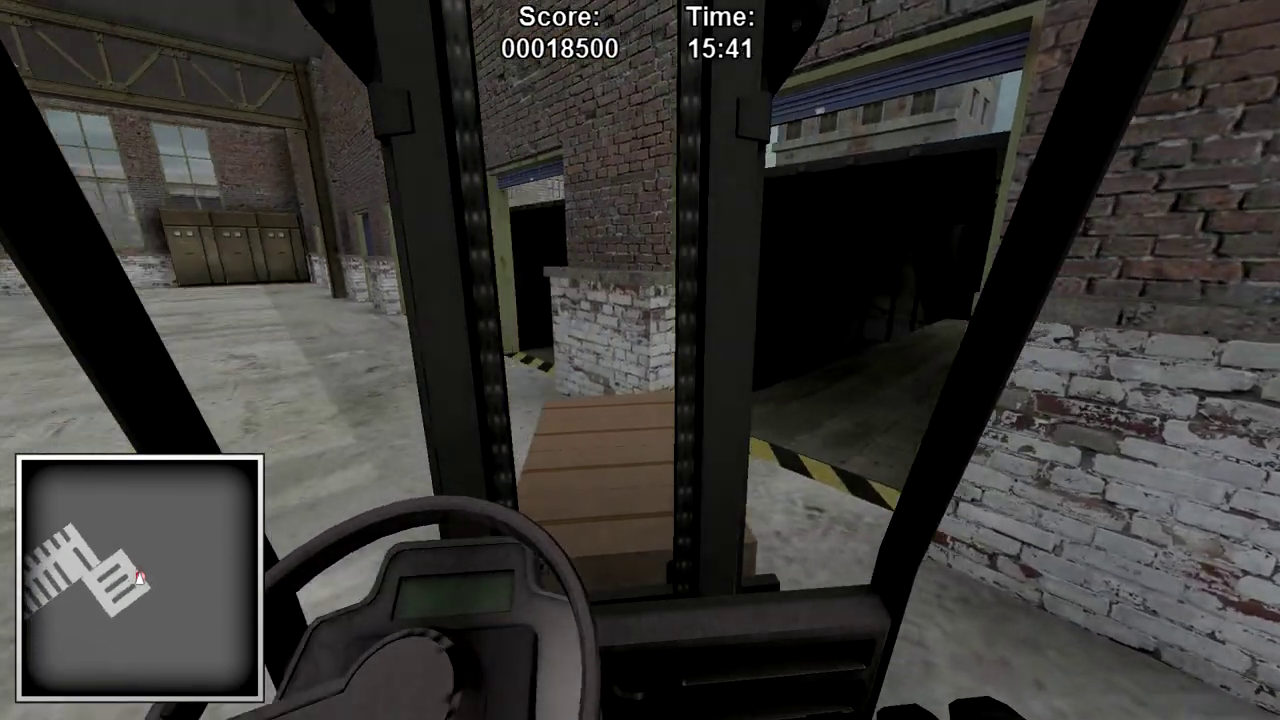
key("Left")
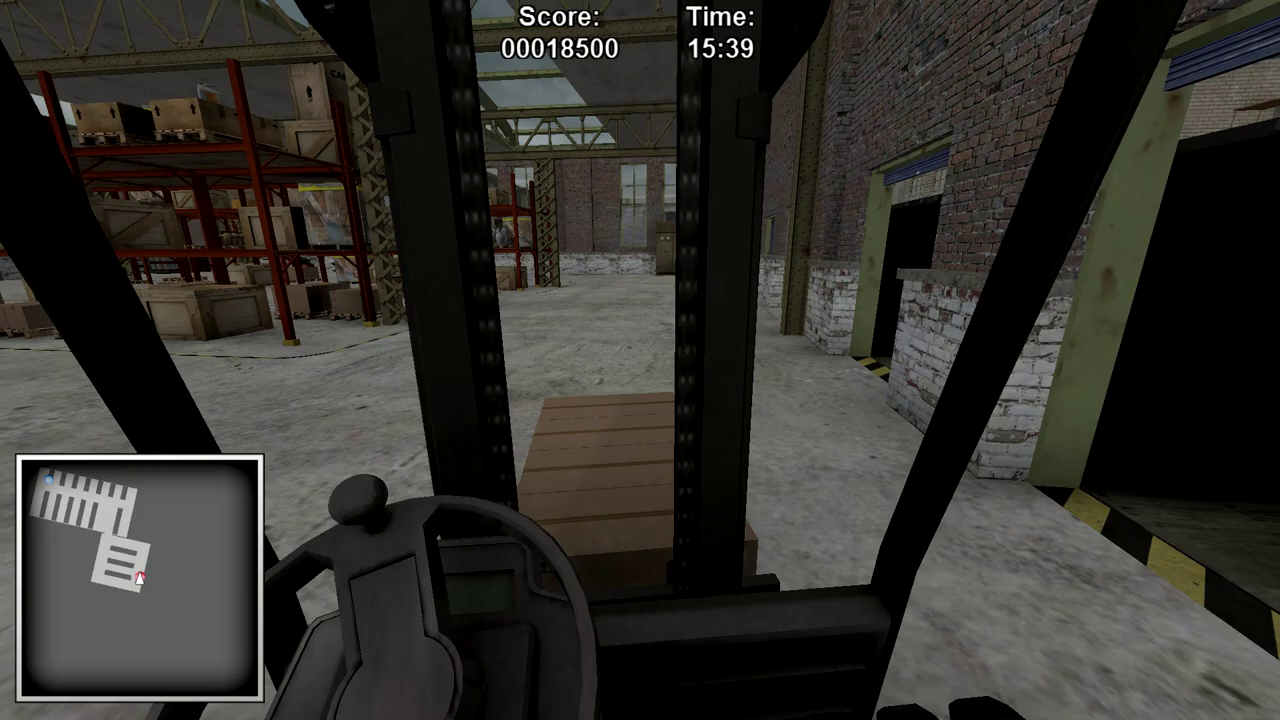
key("Right")
key("Right")
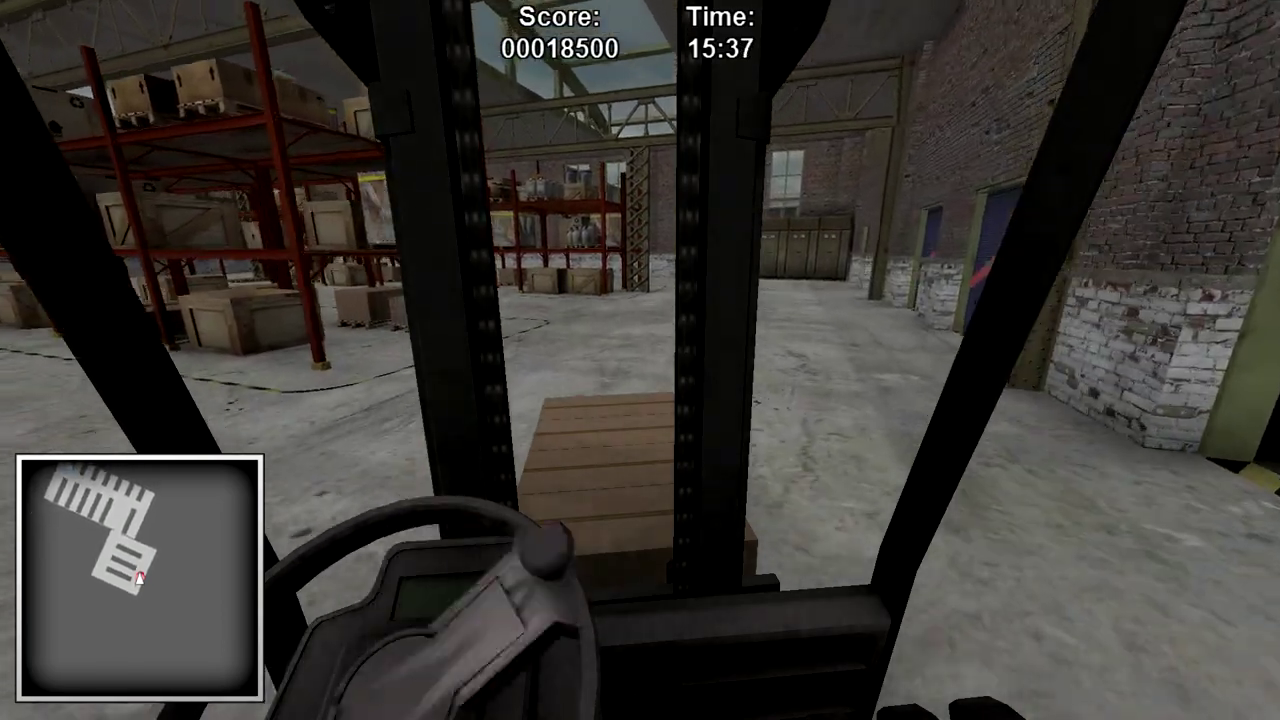
key("Left")
key("Right")
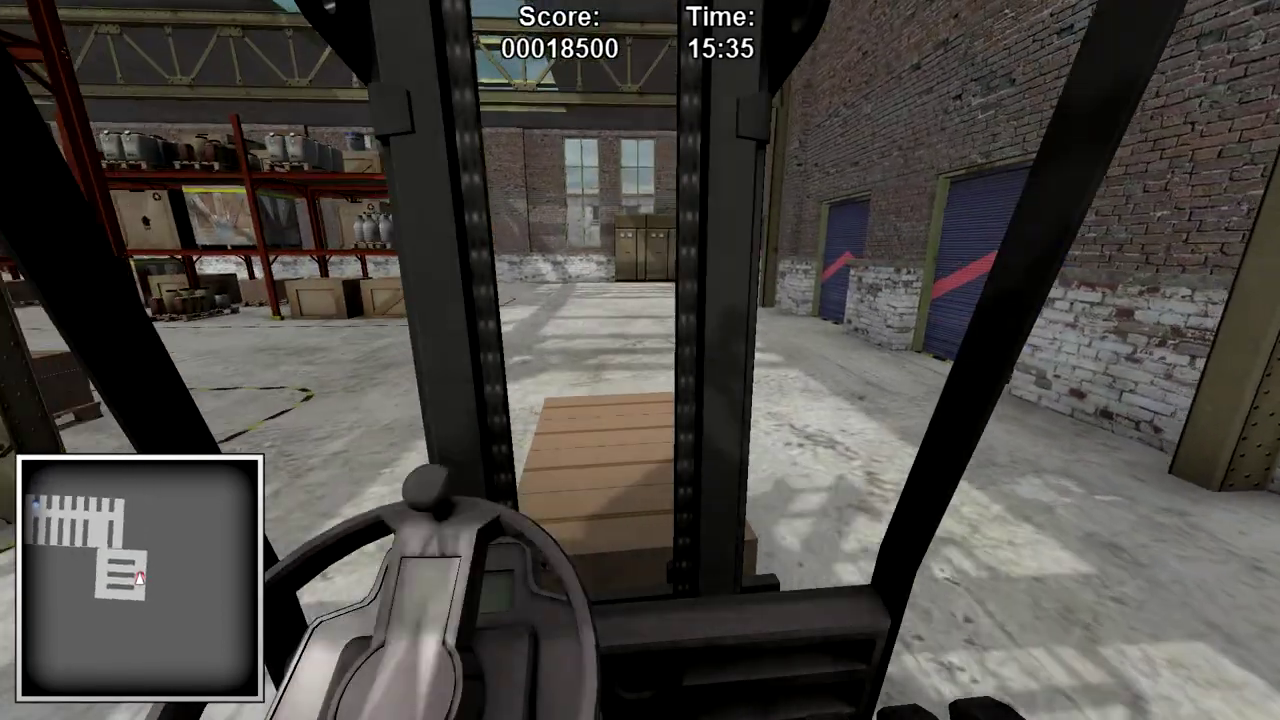
key("Up")
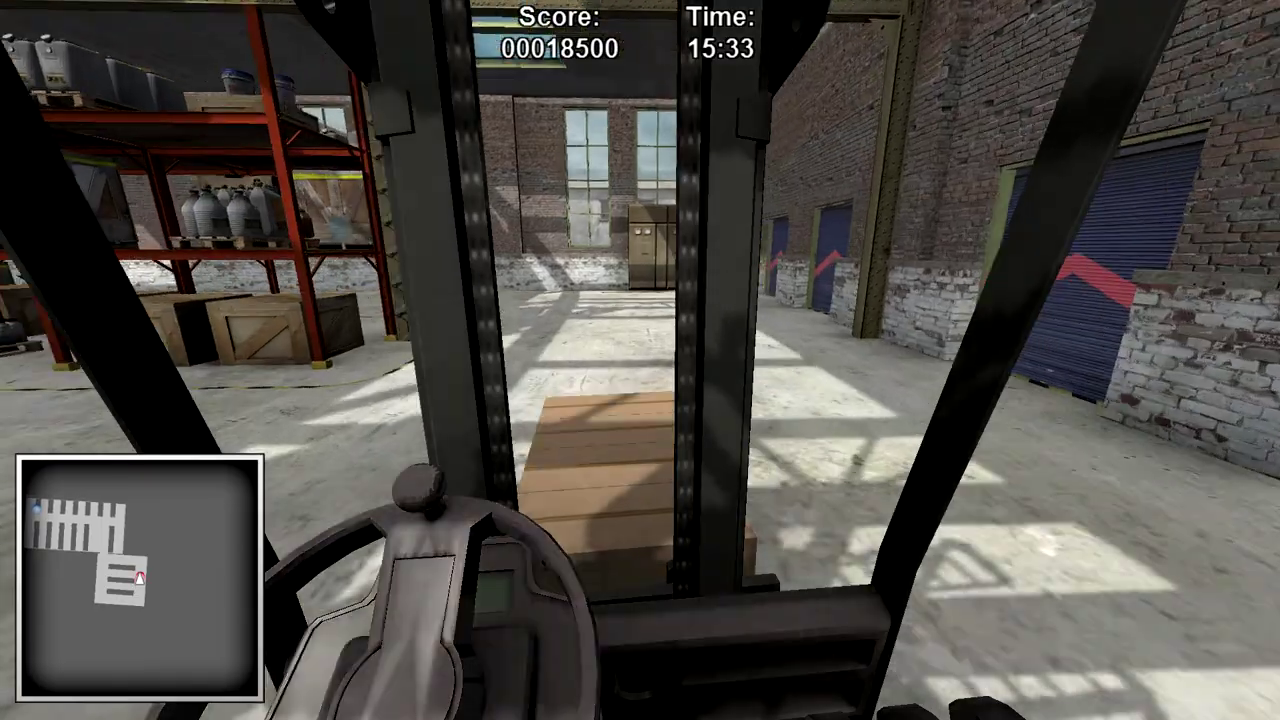
Turn left along the brick wall toward the red shelving and enter the main hall.
key("Left")
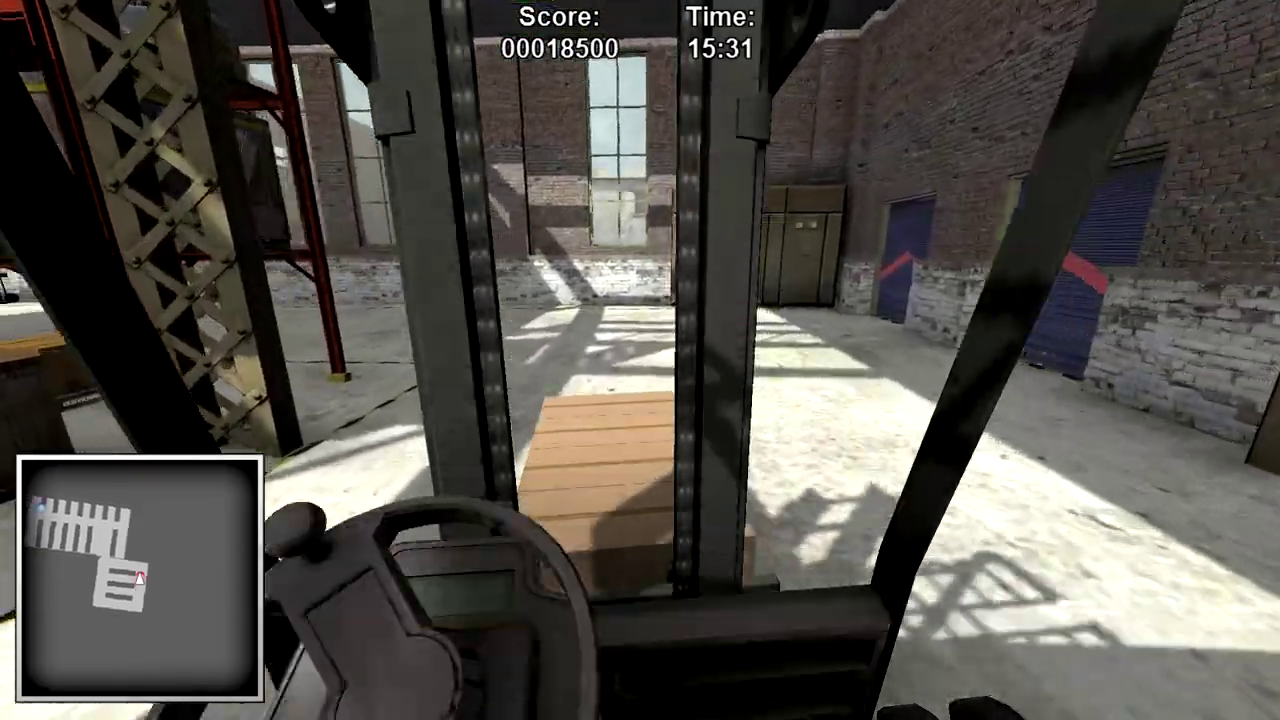
key("Left")
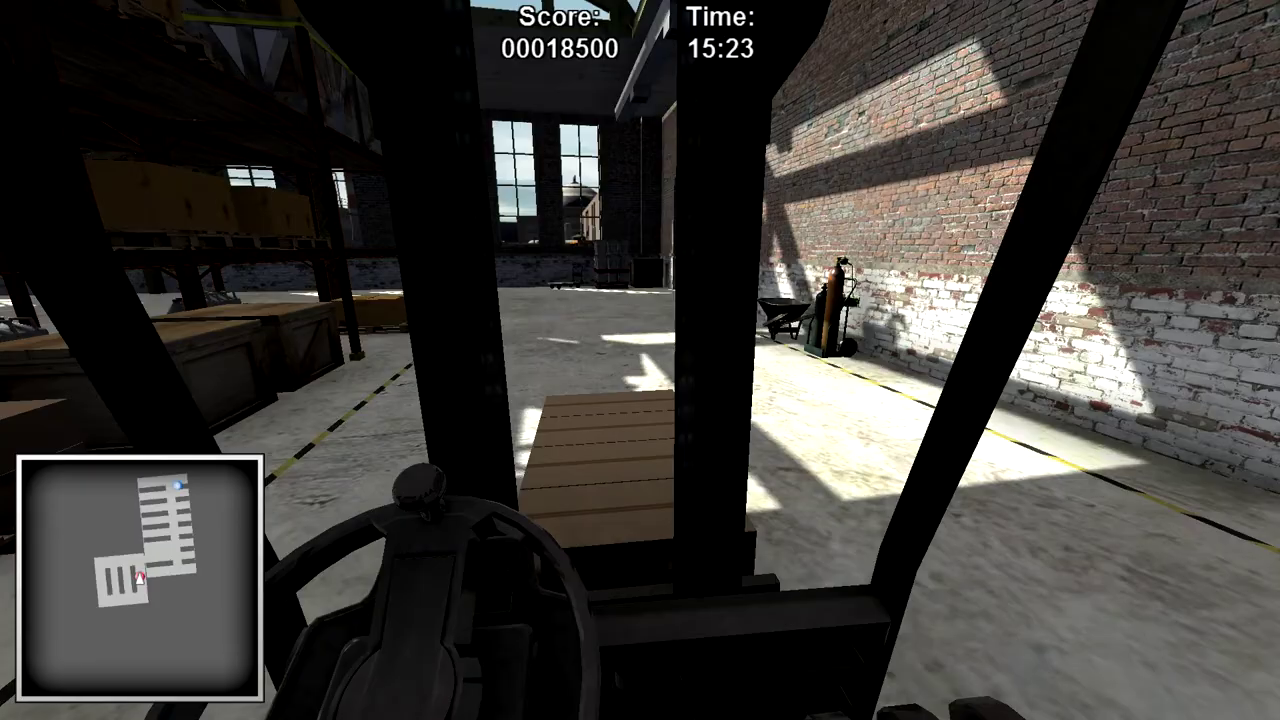
key("Left")
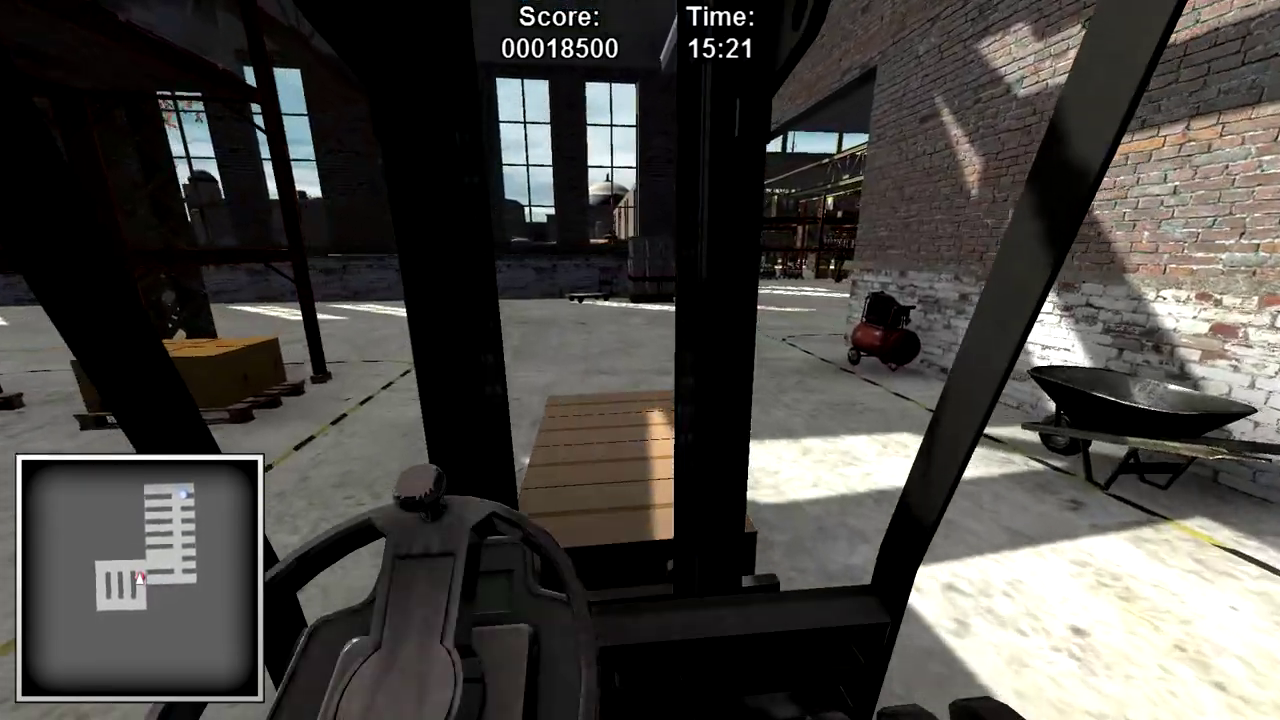
key("Left")
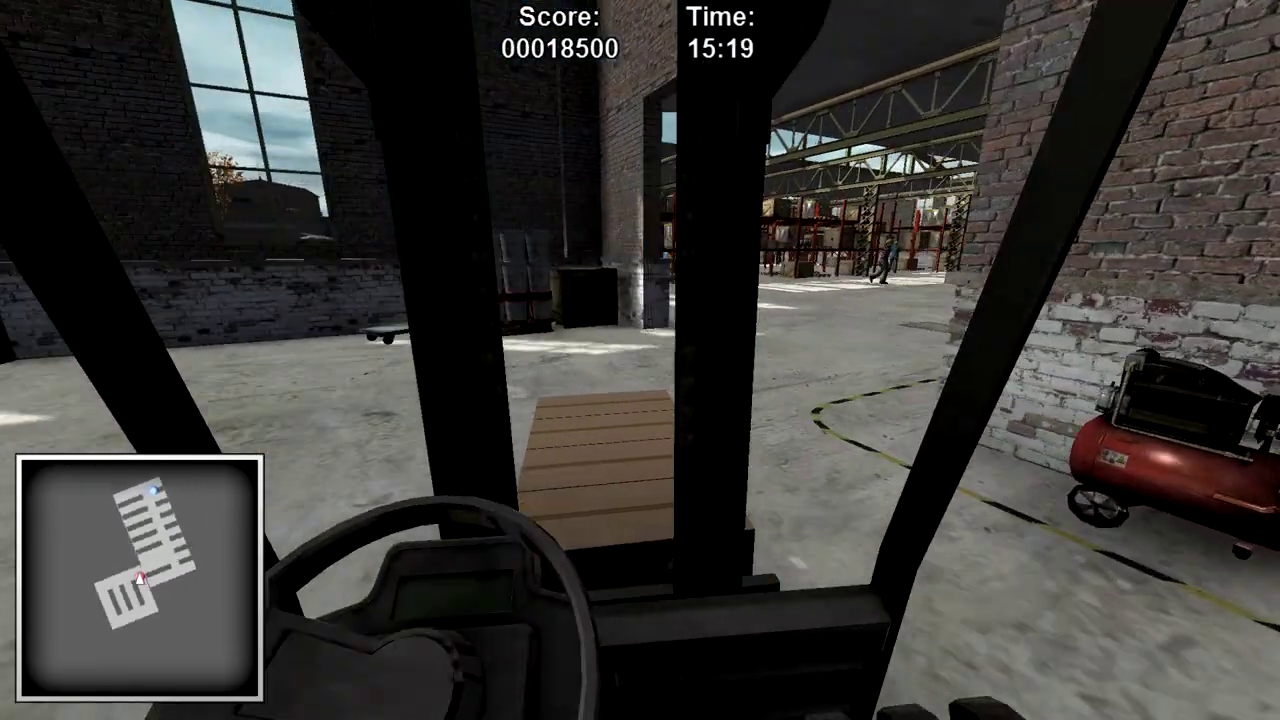
key("Left")
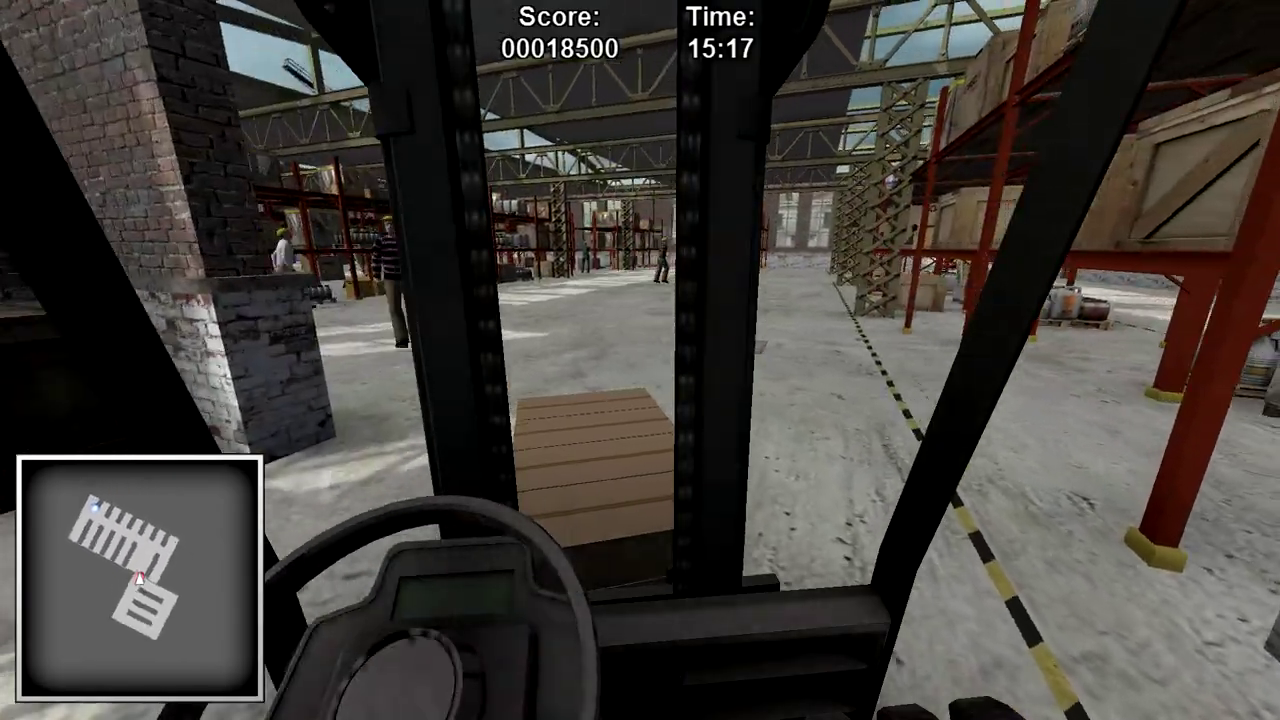
key("Left")
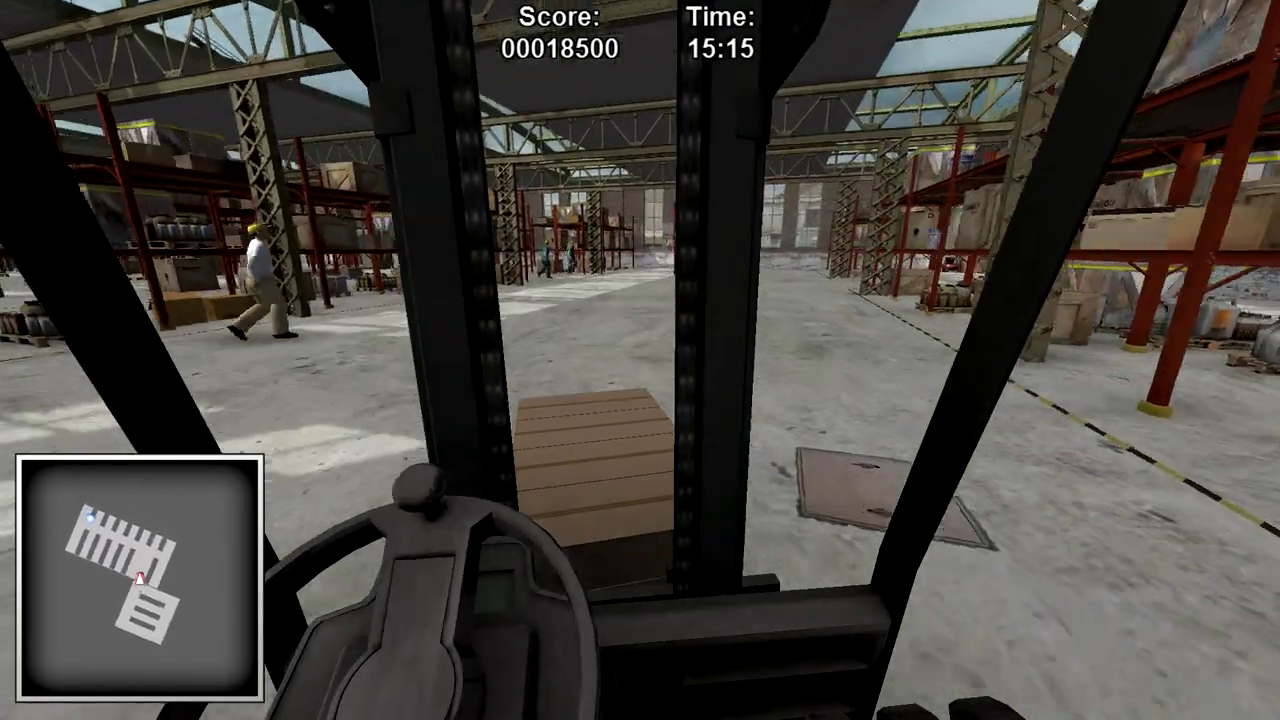
key("Up")
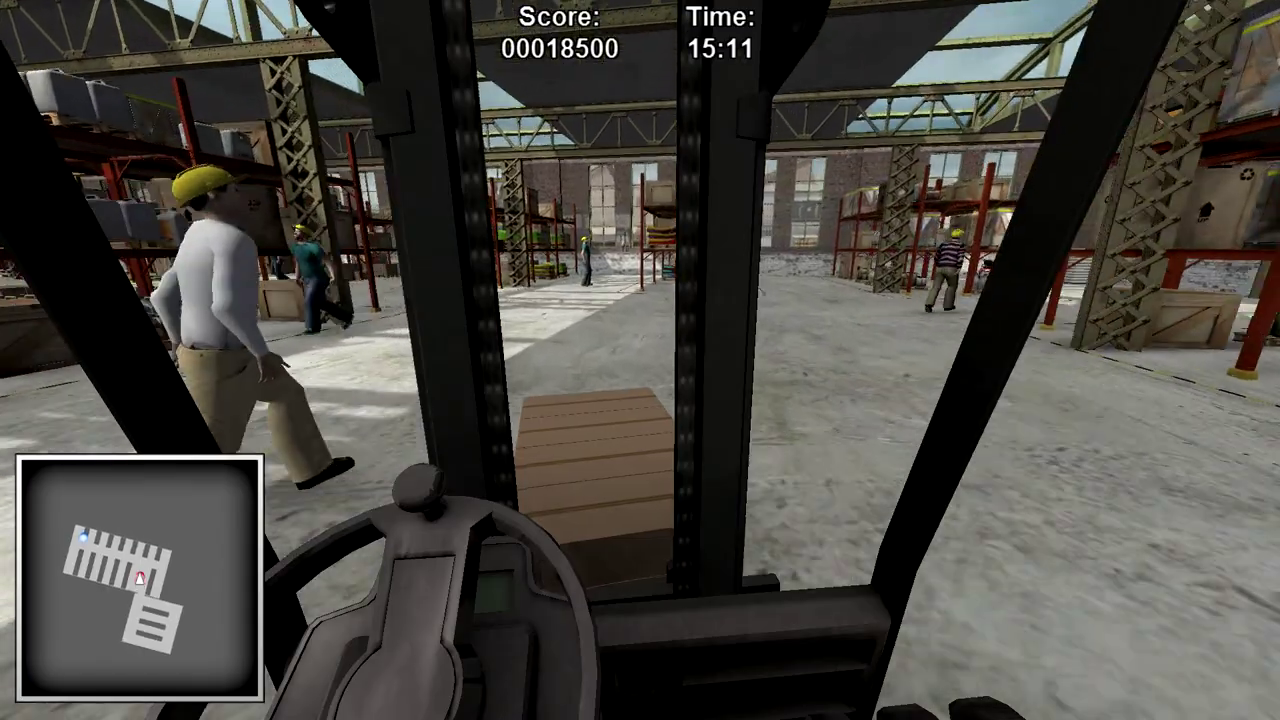
Turn into the next rack aisle and drive up it toward the worker.
key("Left")
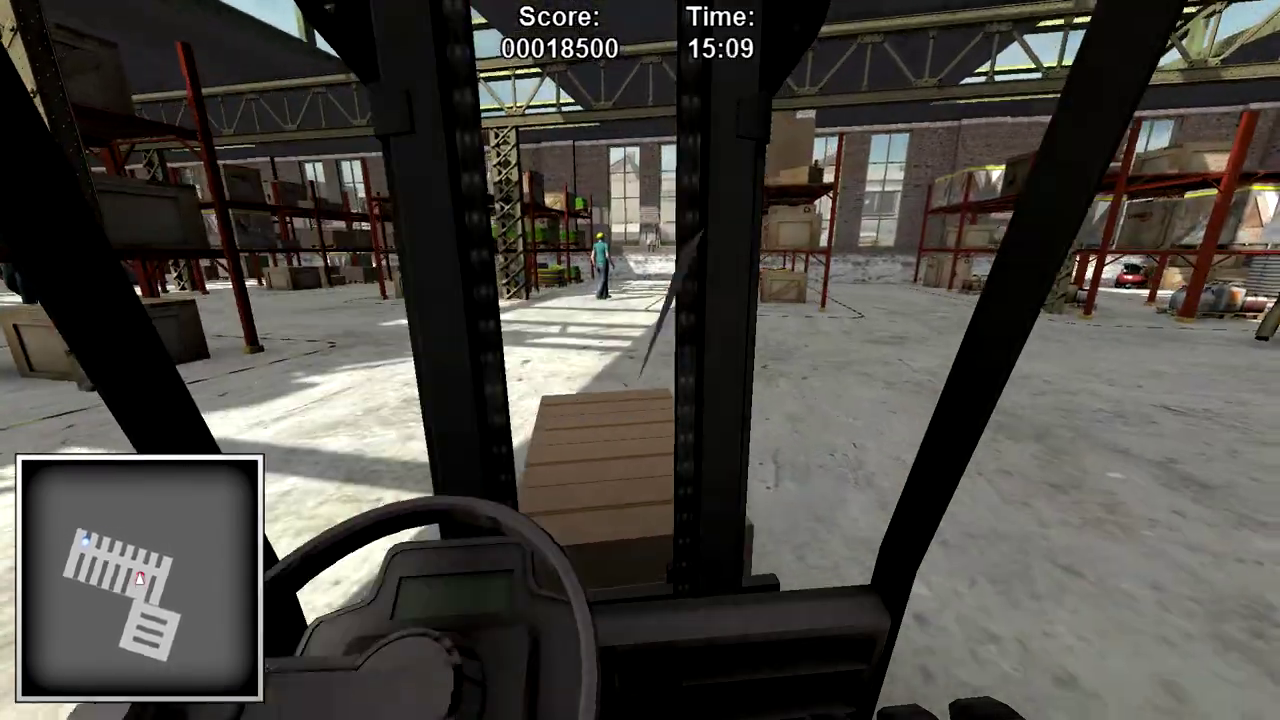
key("Left")
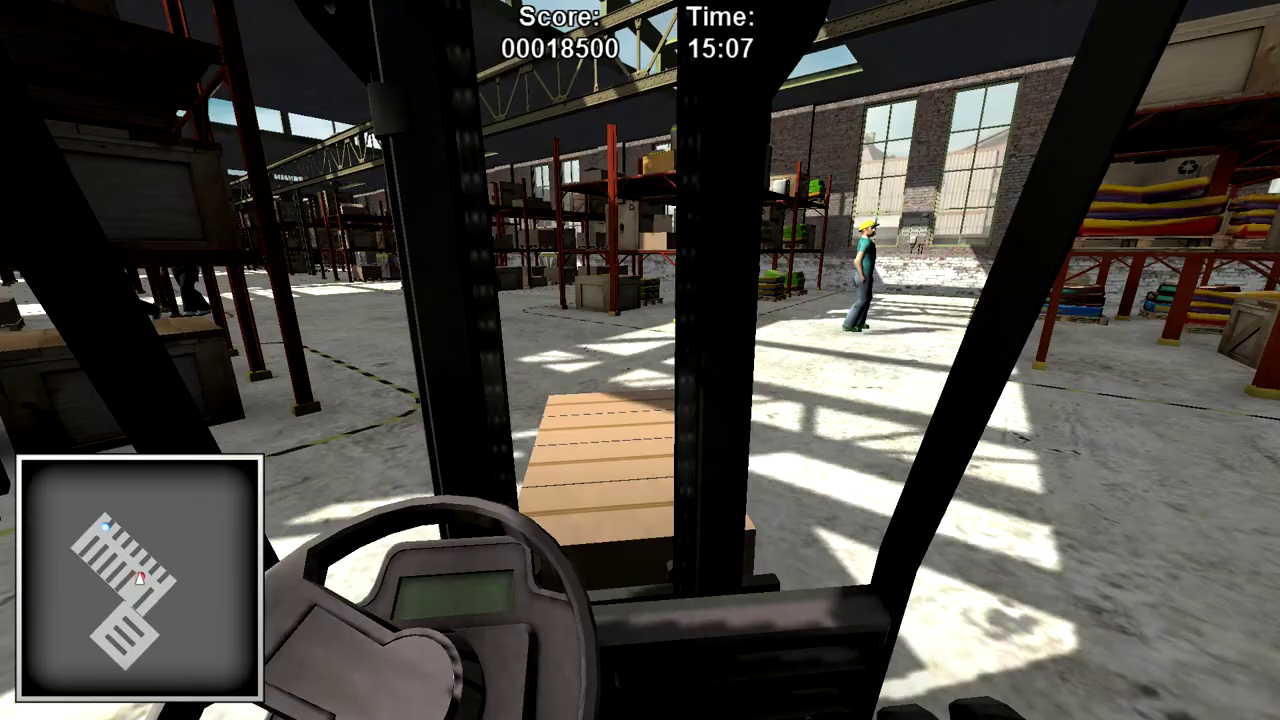
key("Left")
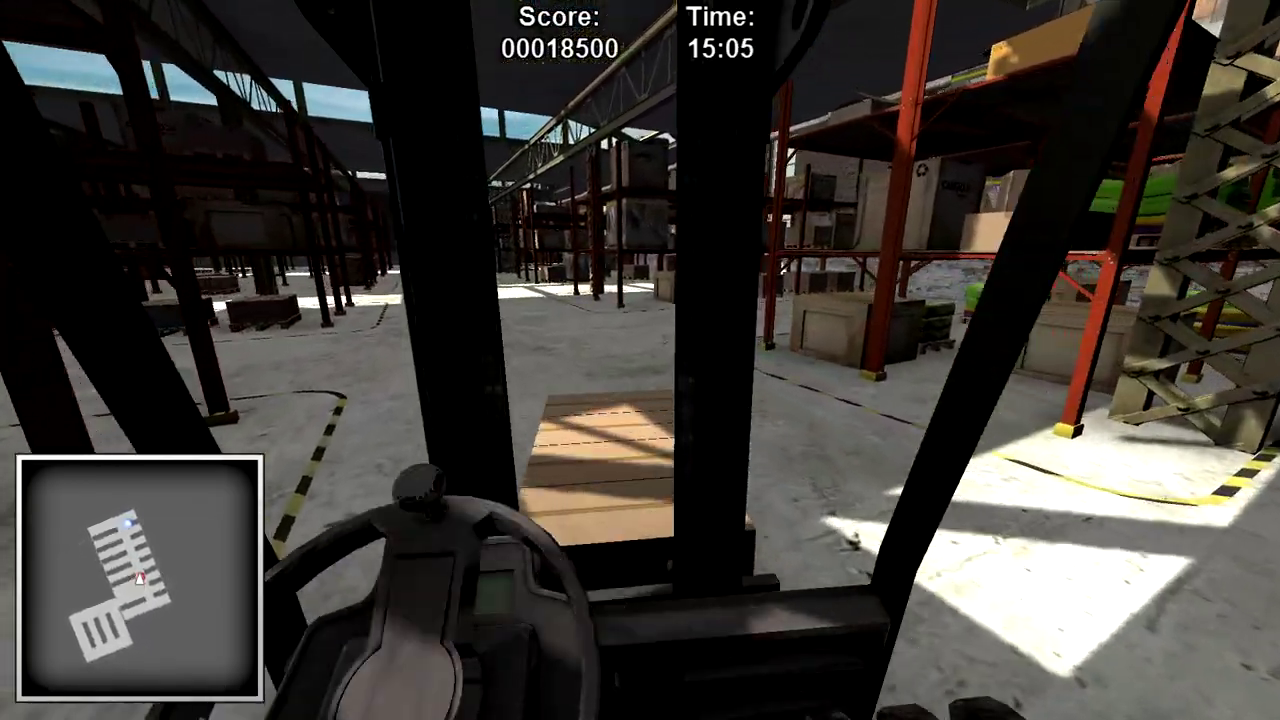
key("Left")
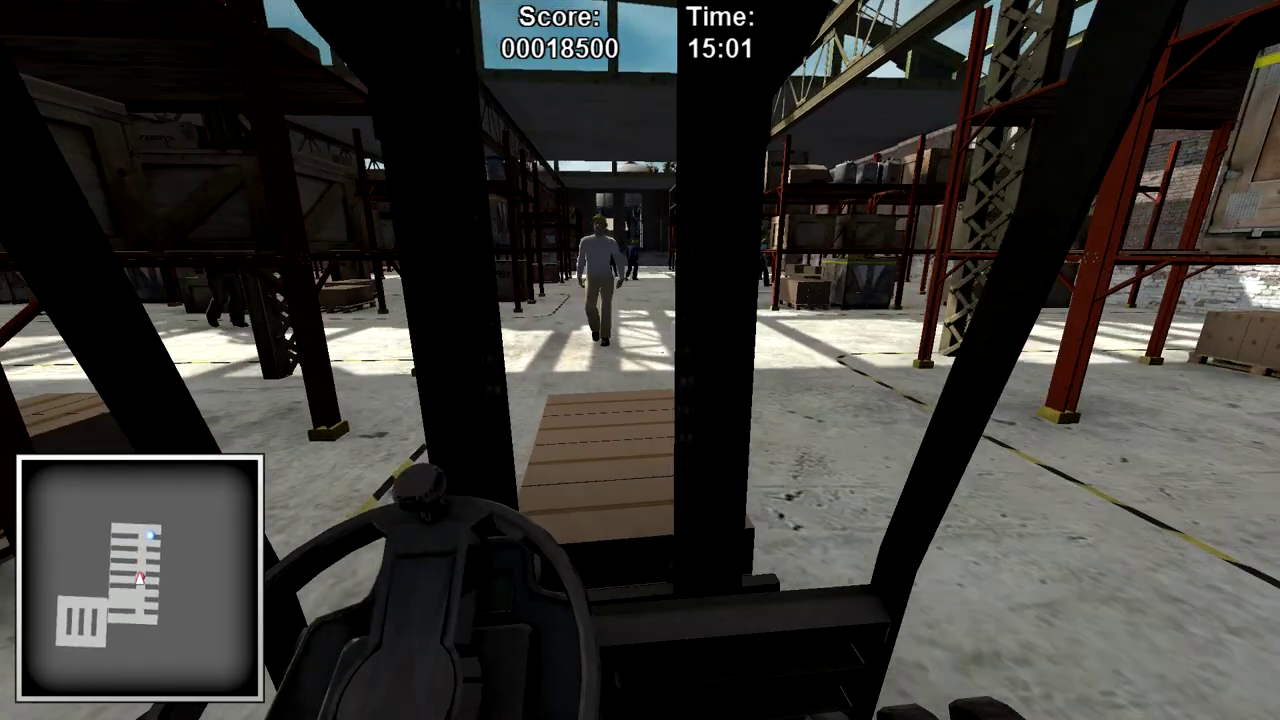
key("Up")
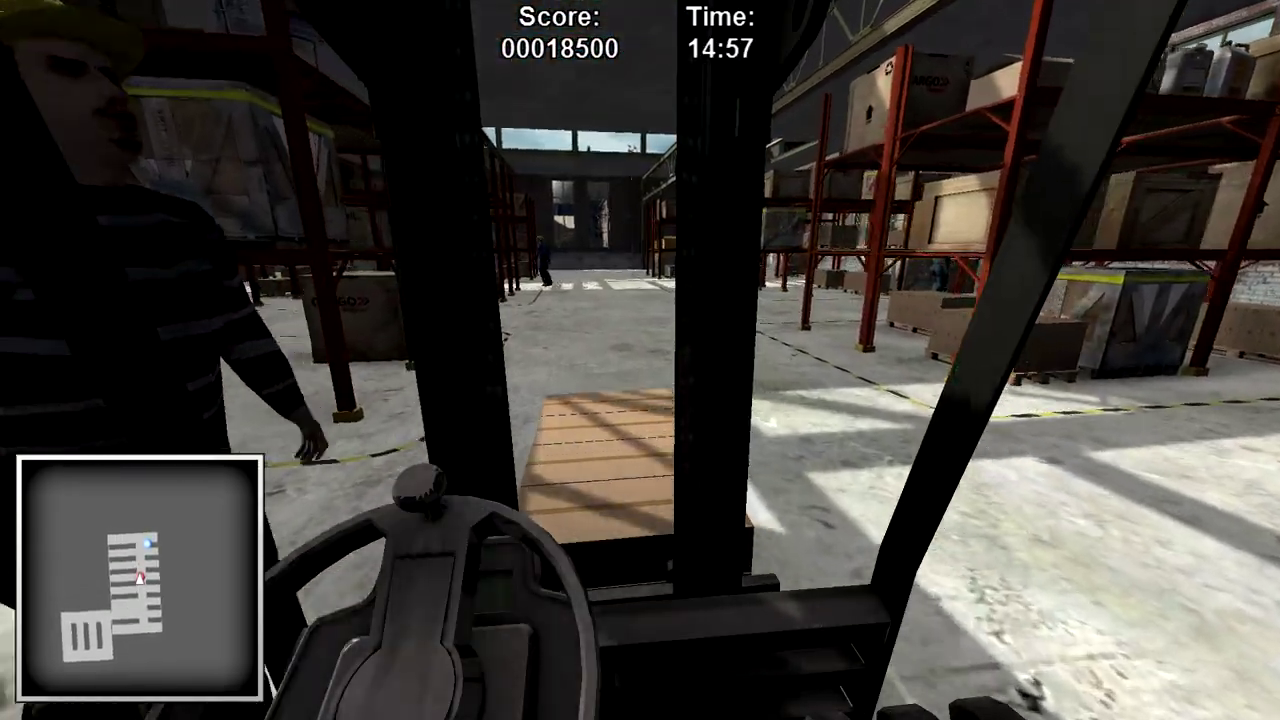
key("Left")
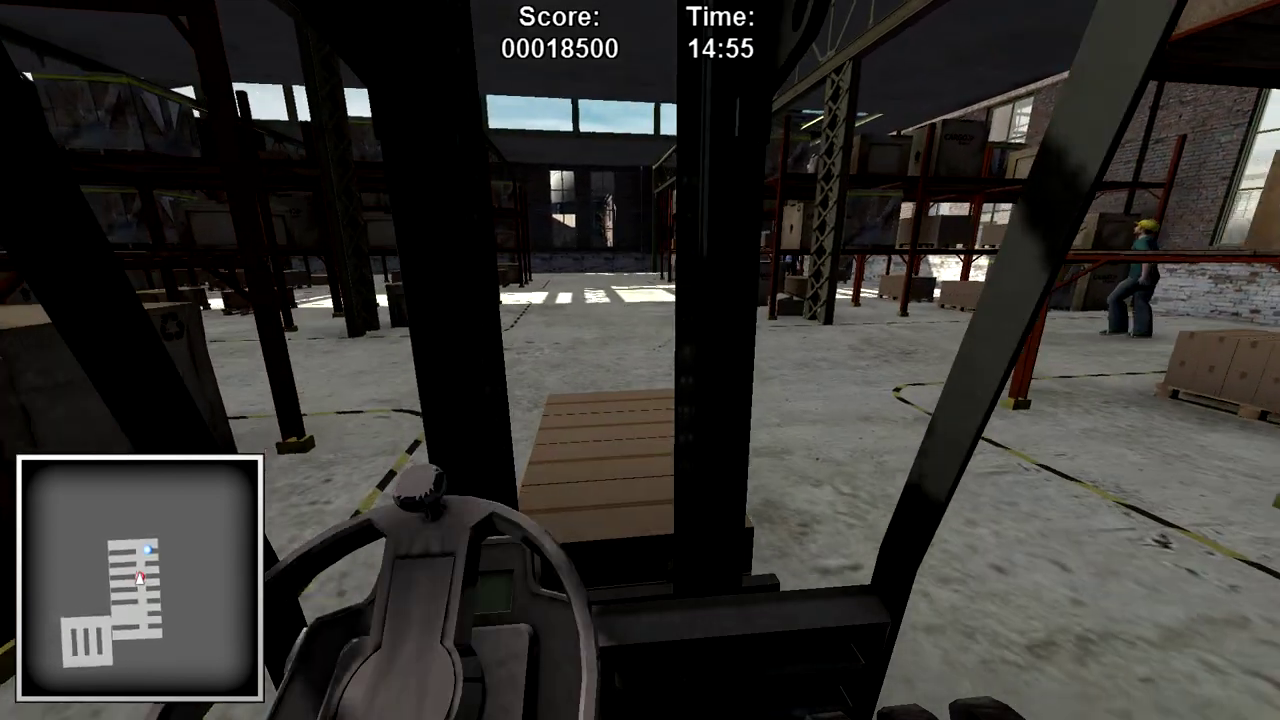
key("Left")
Drive between the racks to the far end of the aisle.
key("Up")
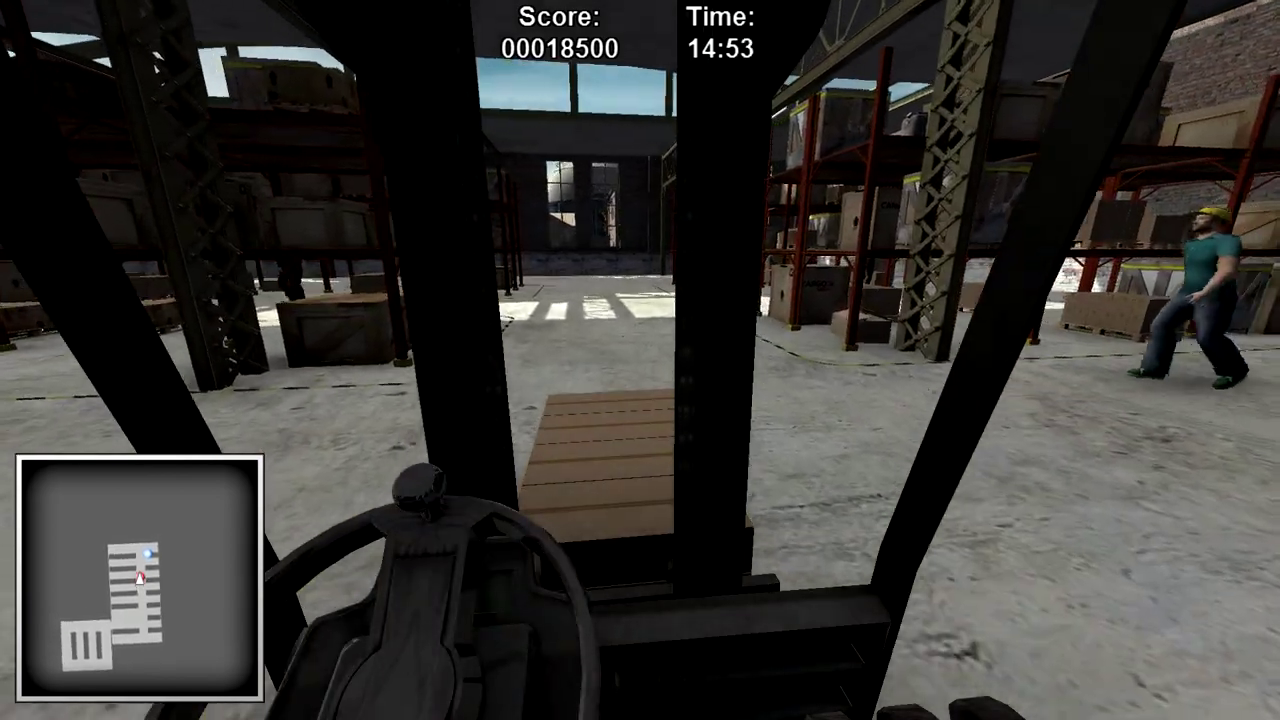
key("Up")
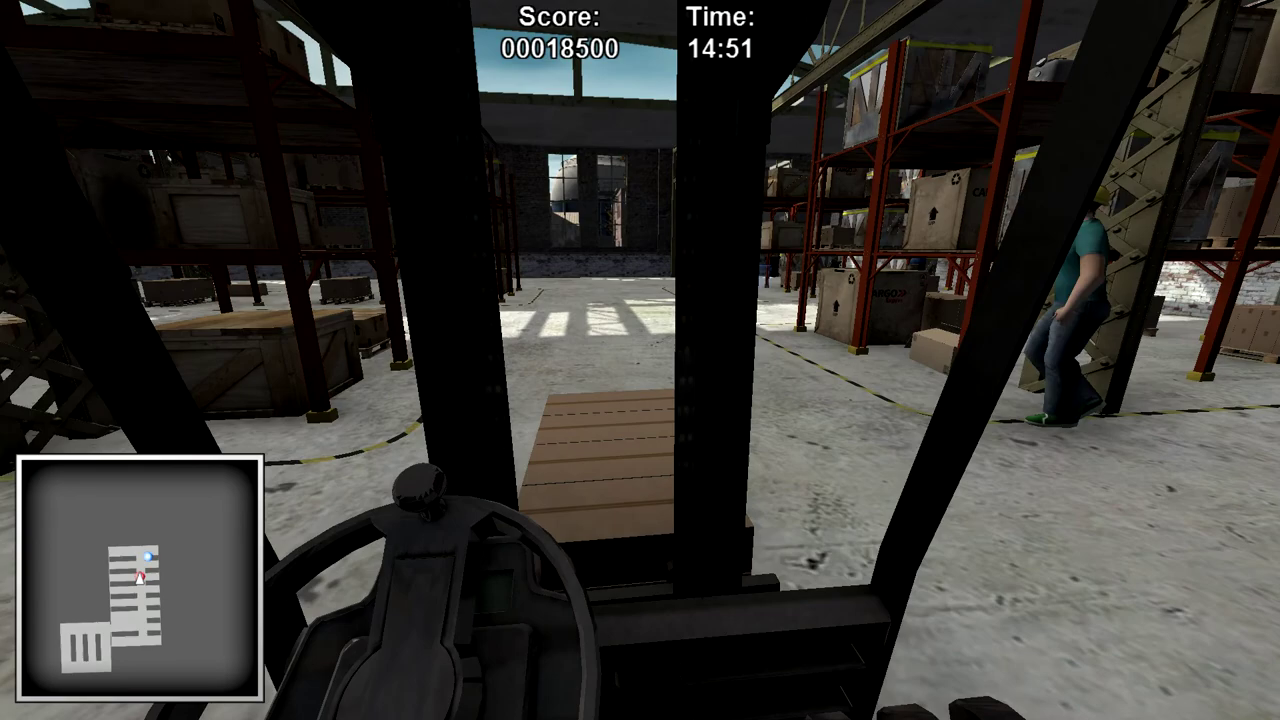
key("Up")
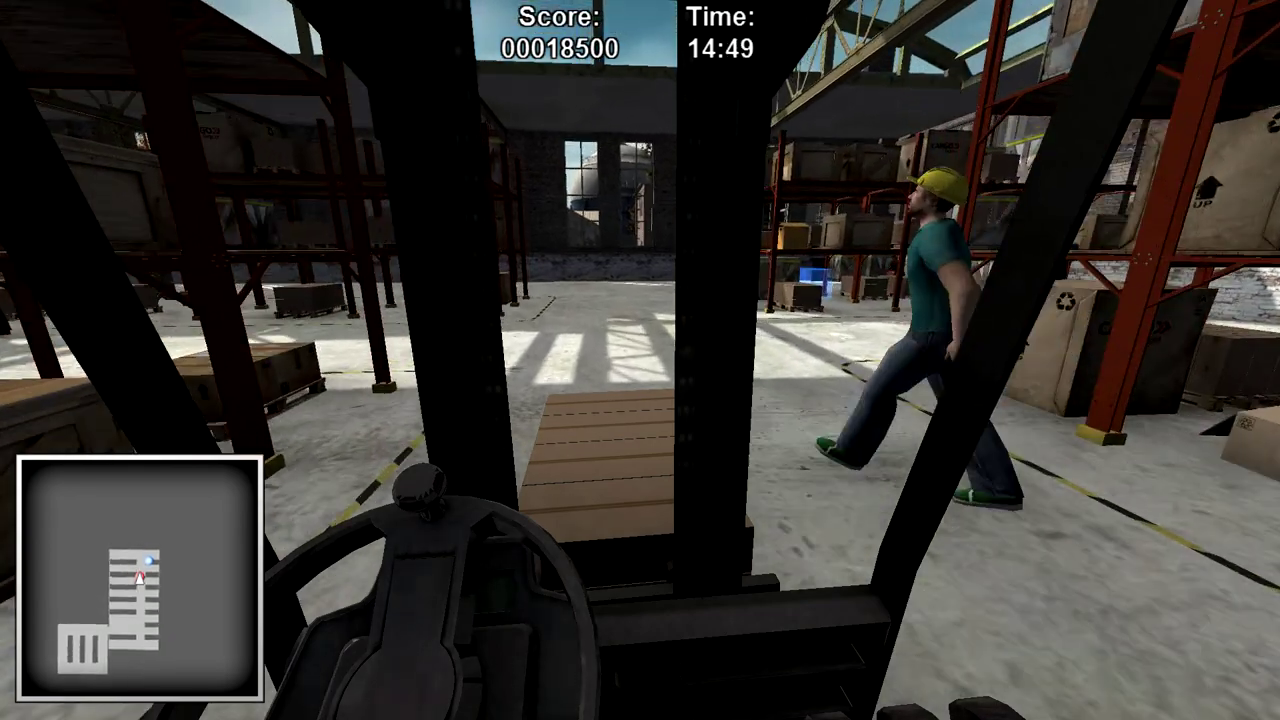
key("Up")
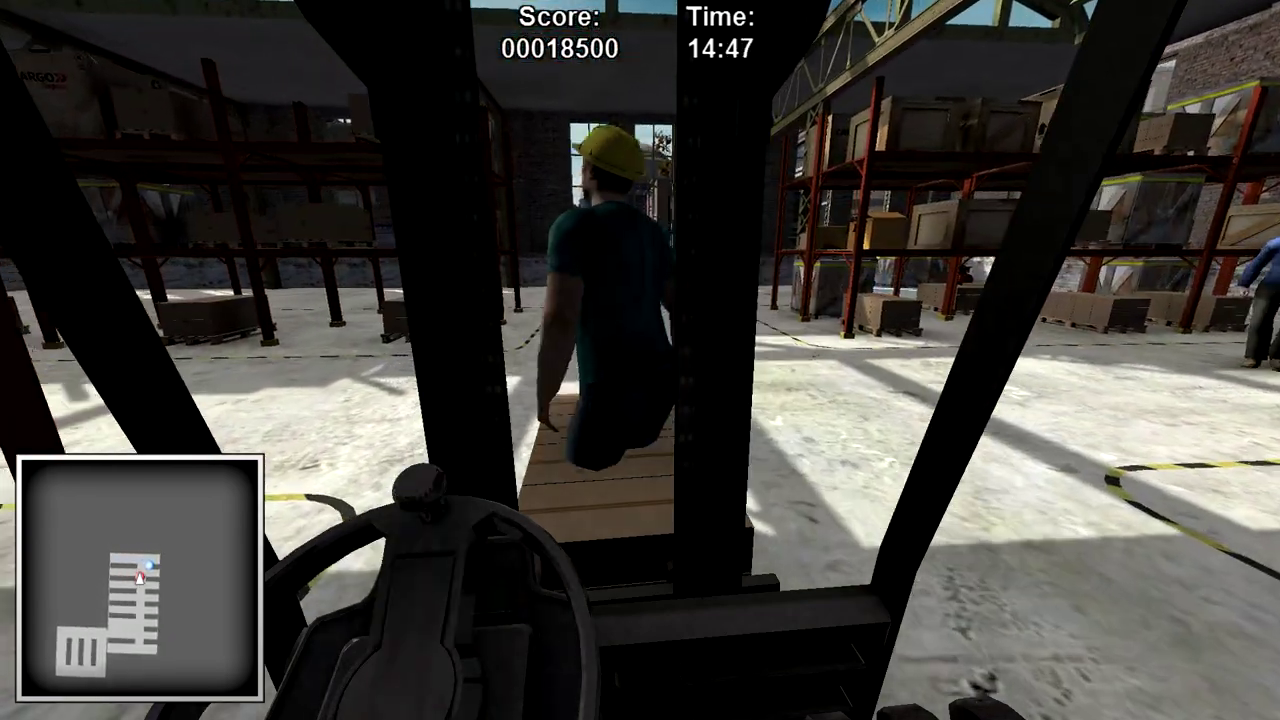
key("Up")
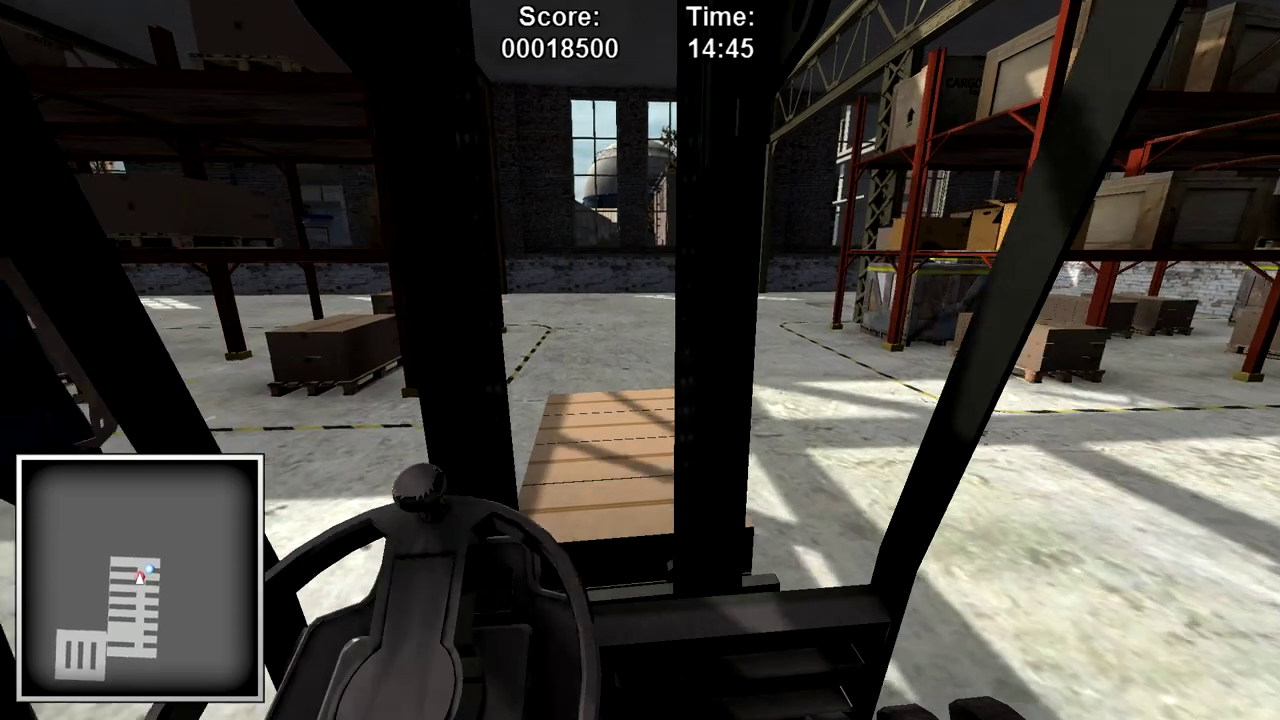
key("Left")
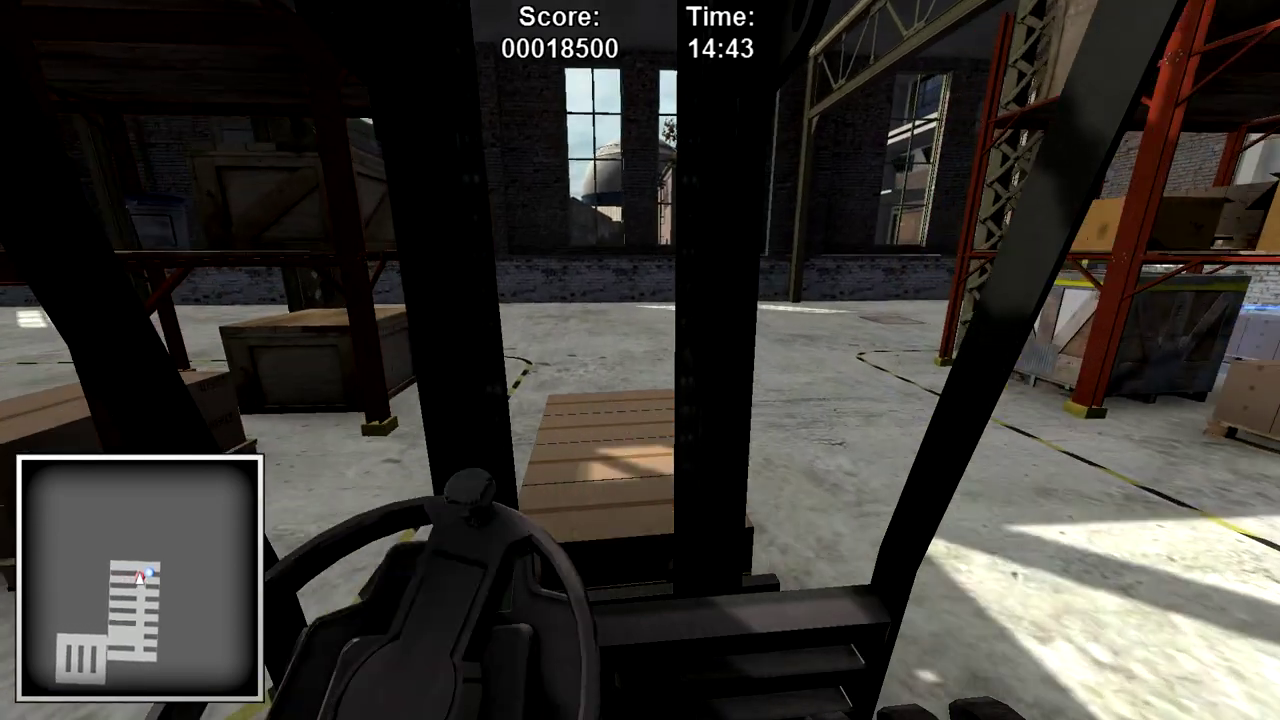
Swing right around the rack end past the scissor lift to face the target rack.
key("Right")
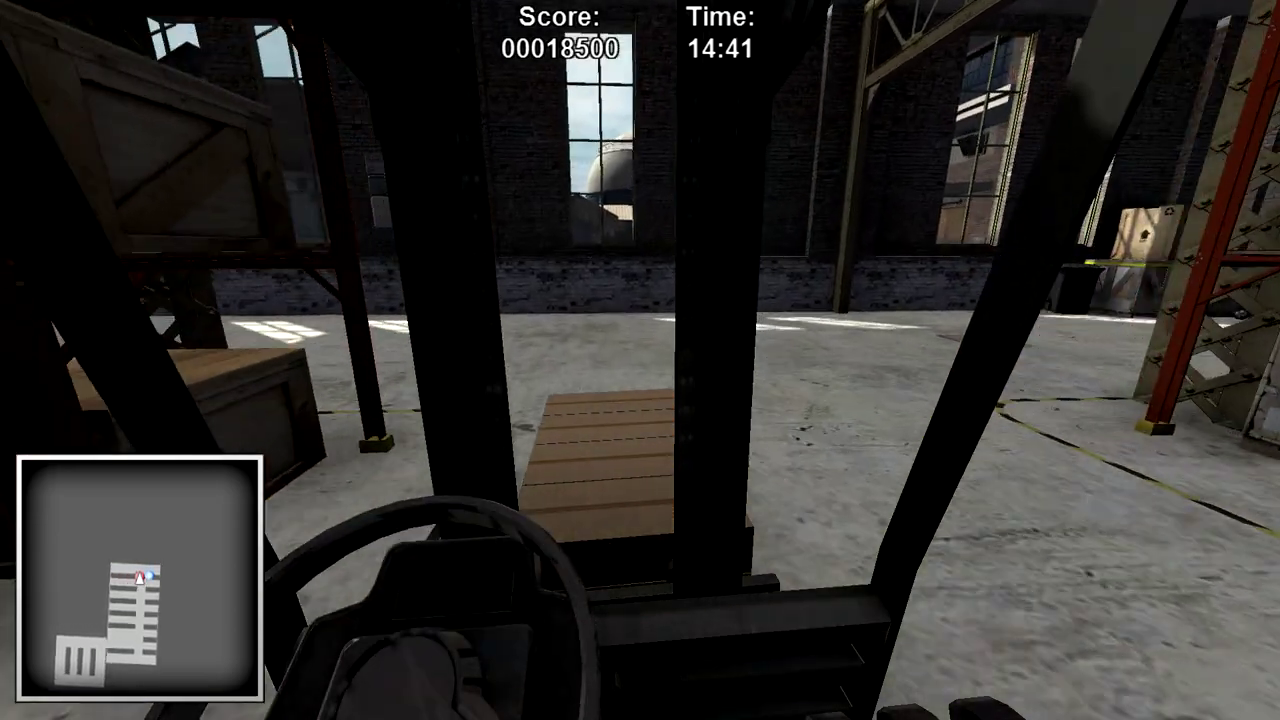
key("Right")
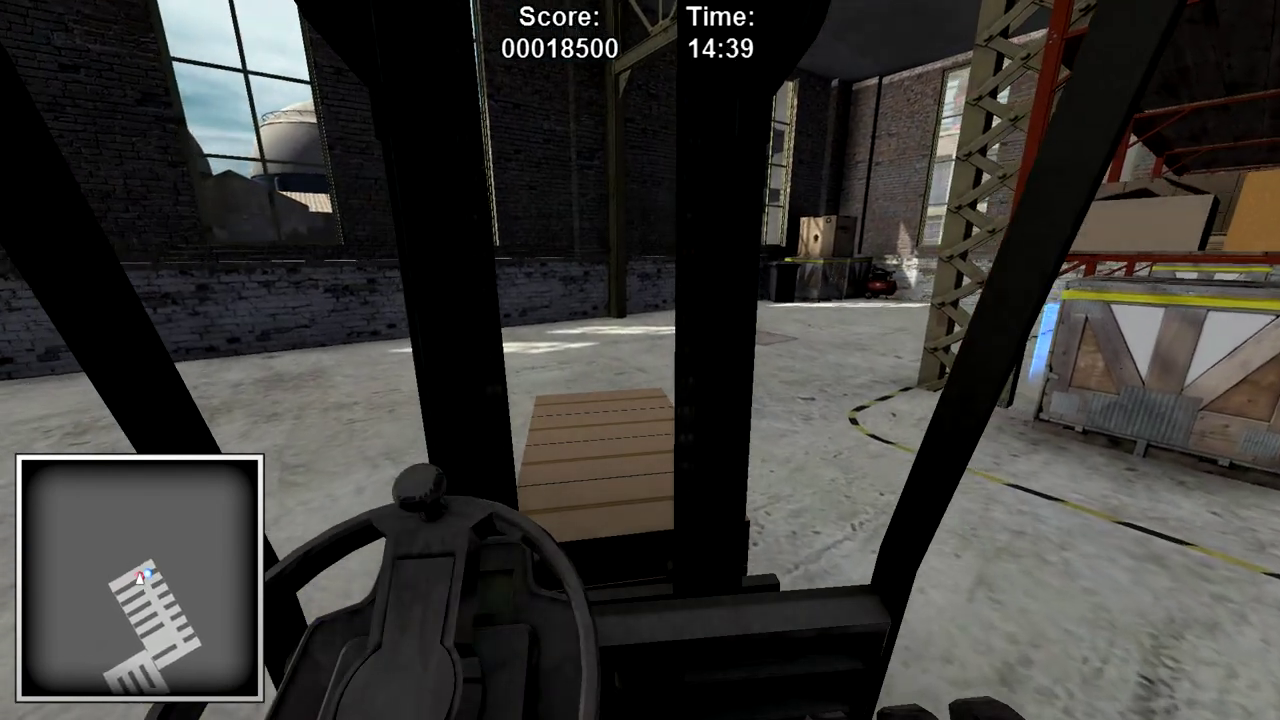
key("Right")
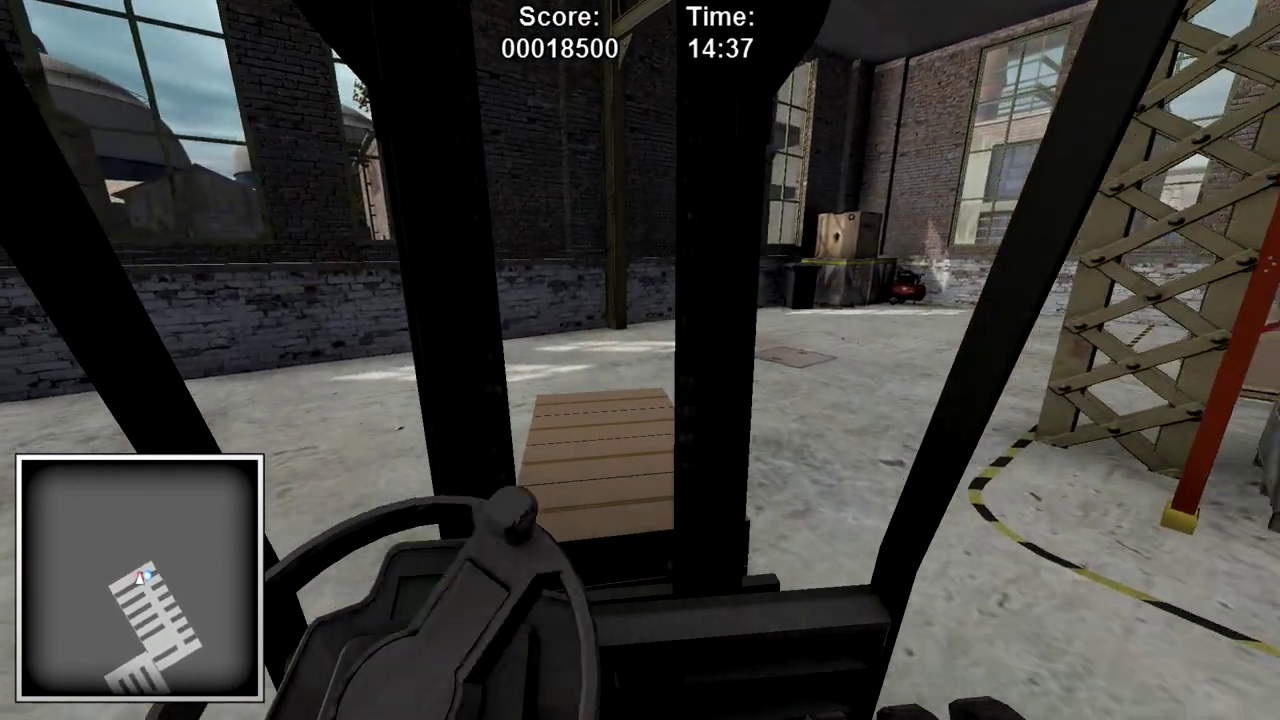
key("Right")
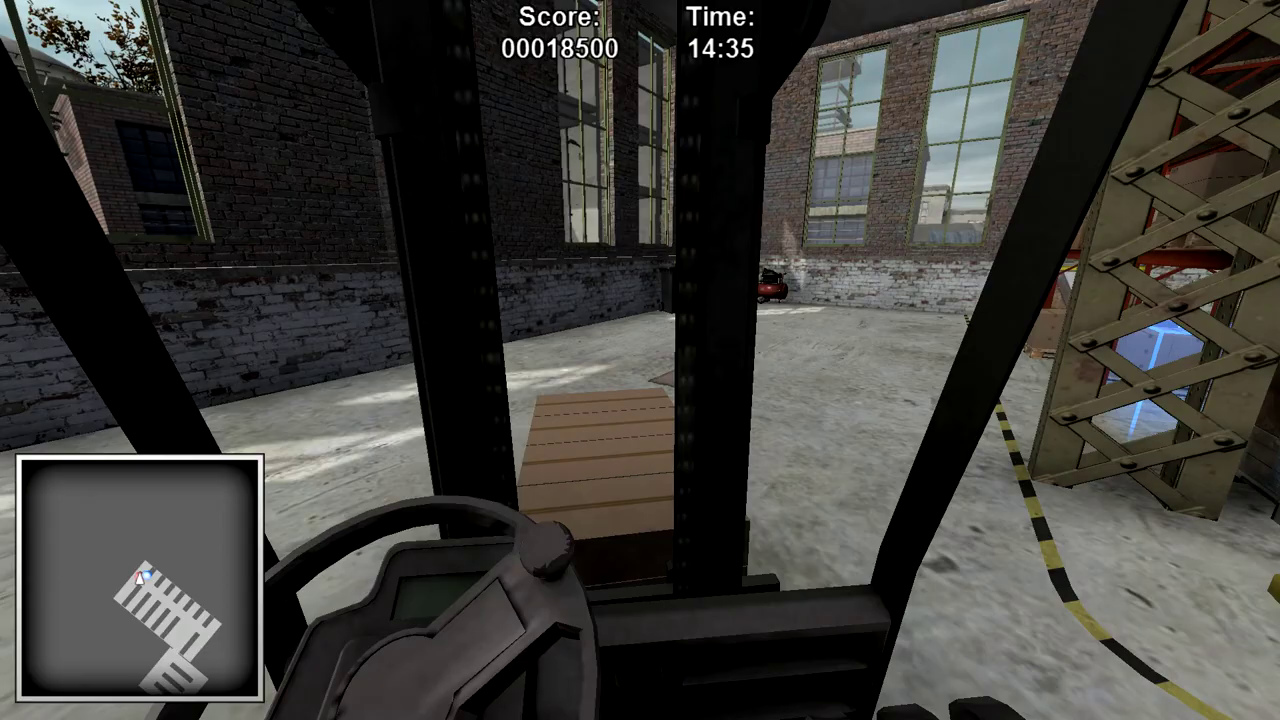
key("Right")
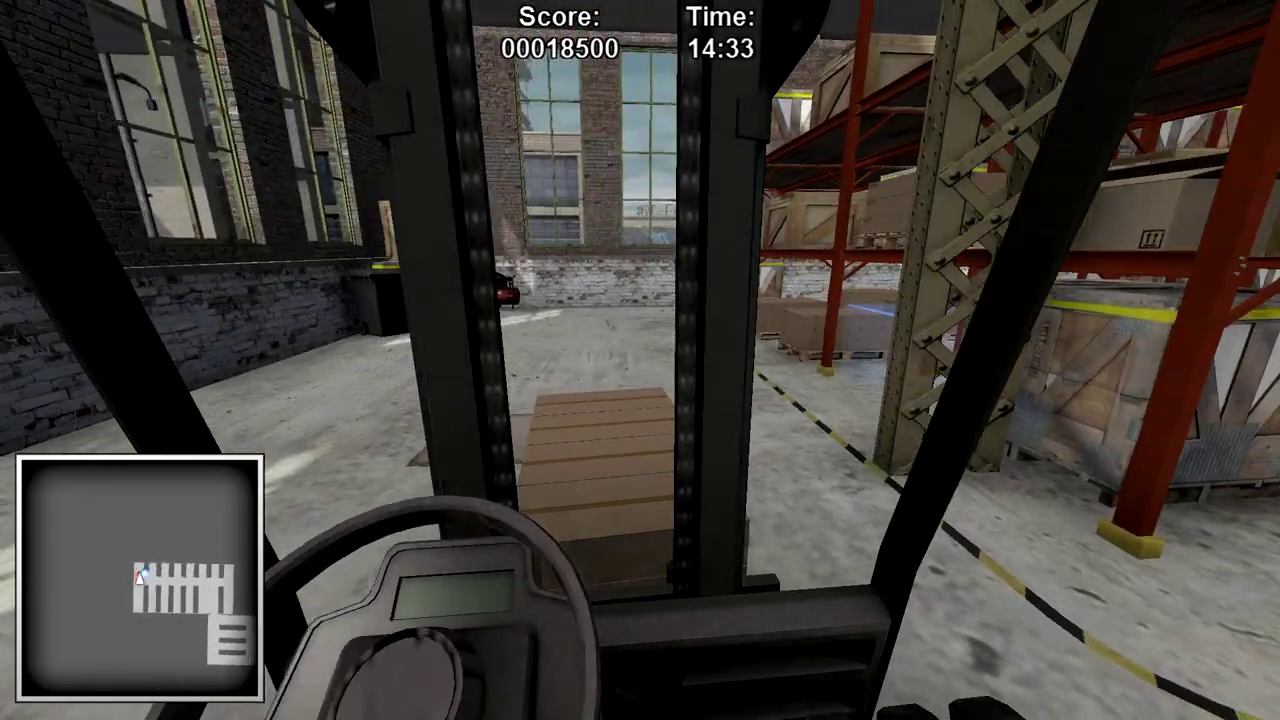
key("Right")
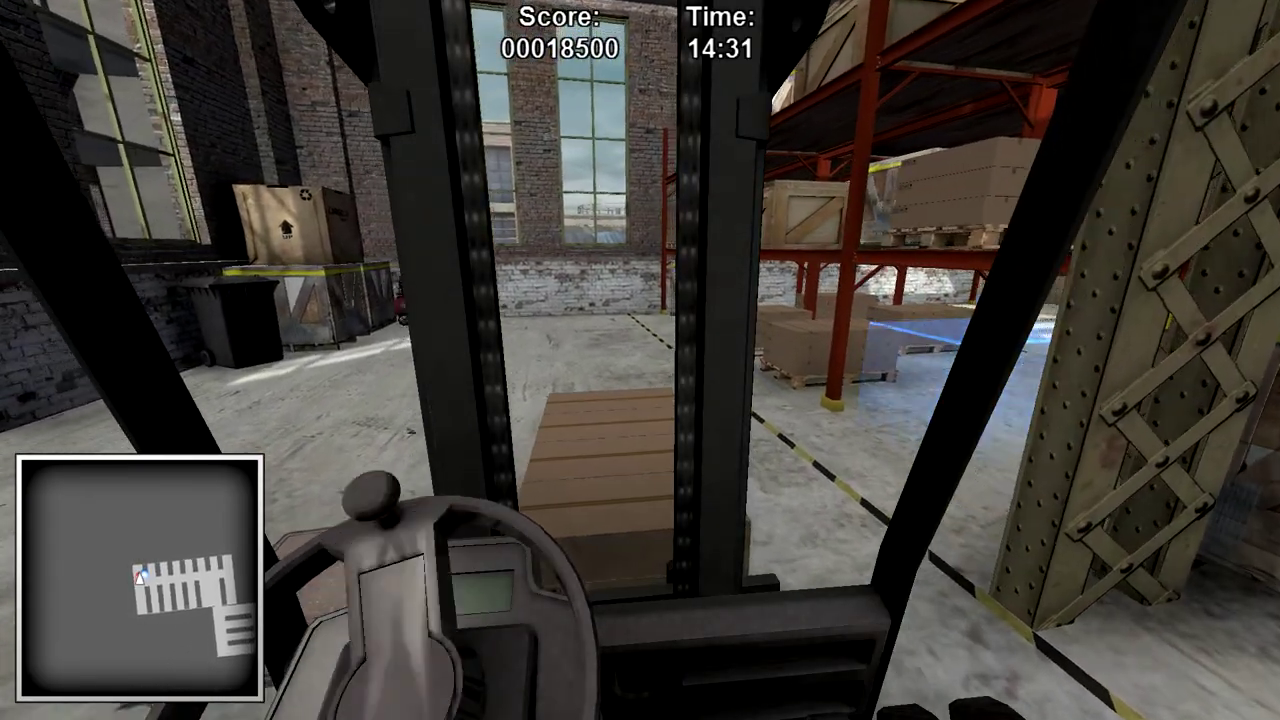
Set the pallet in the green rack zone, earning a 14250 bonus for 34750 points.
key("Right")
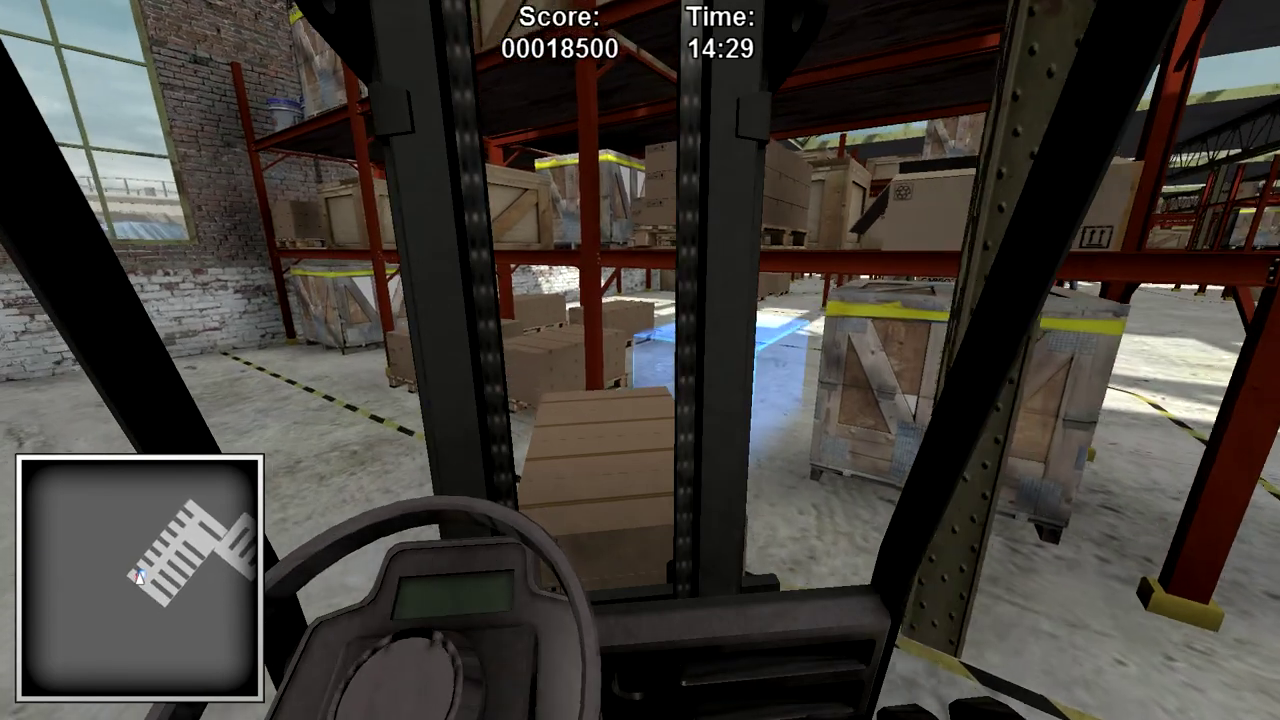
key("Left")
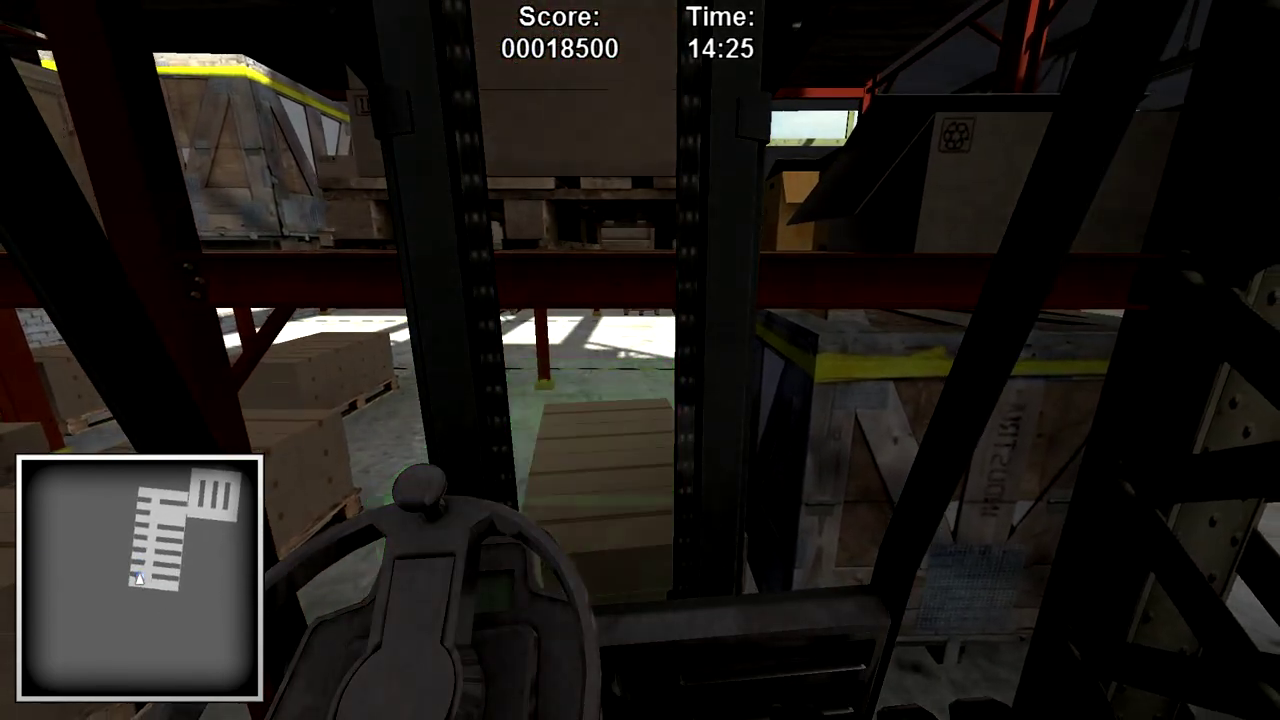
key("Down")
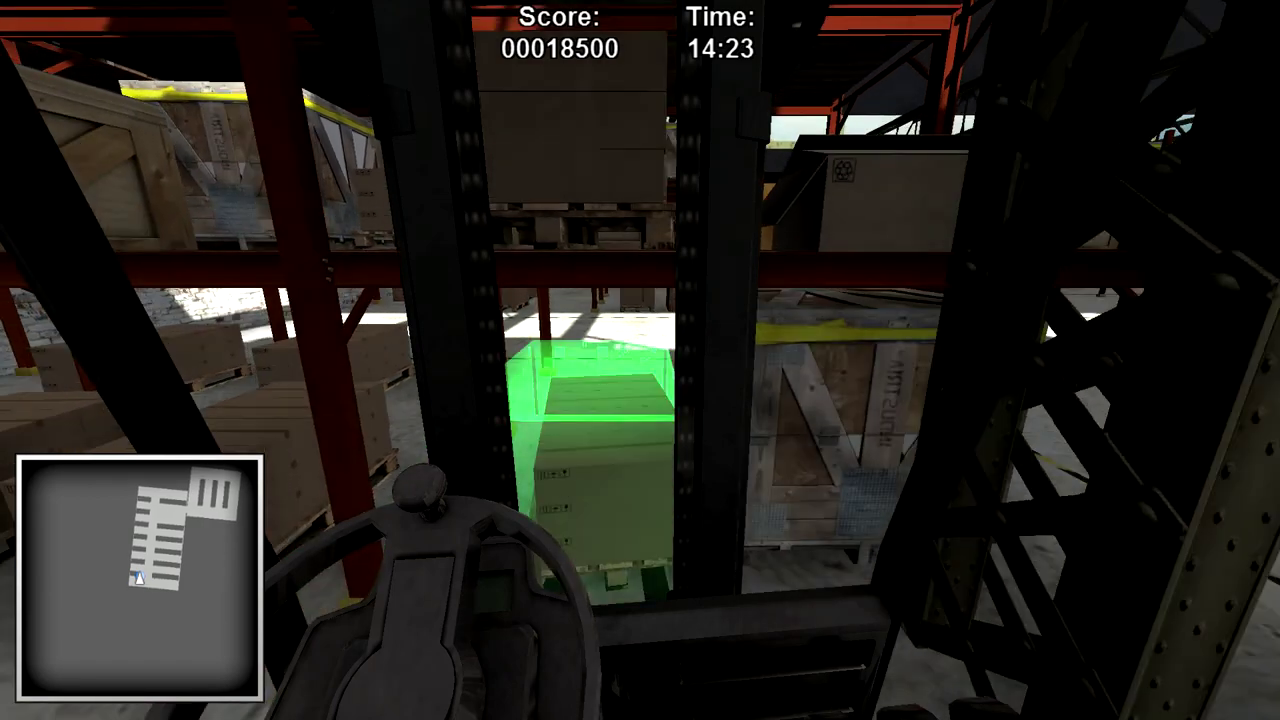
key("Down")
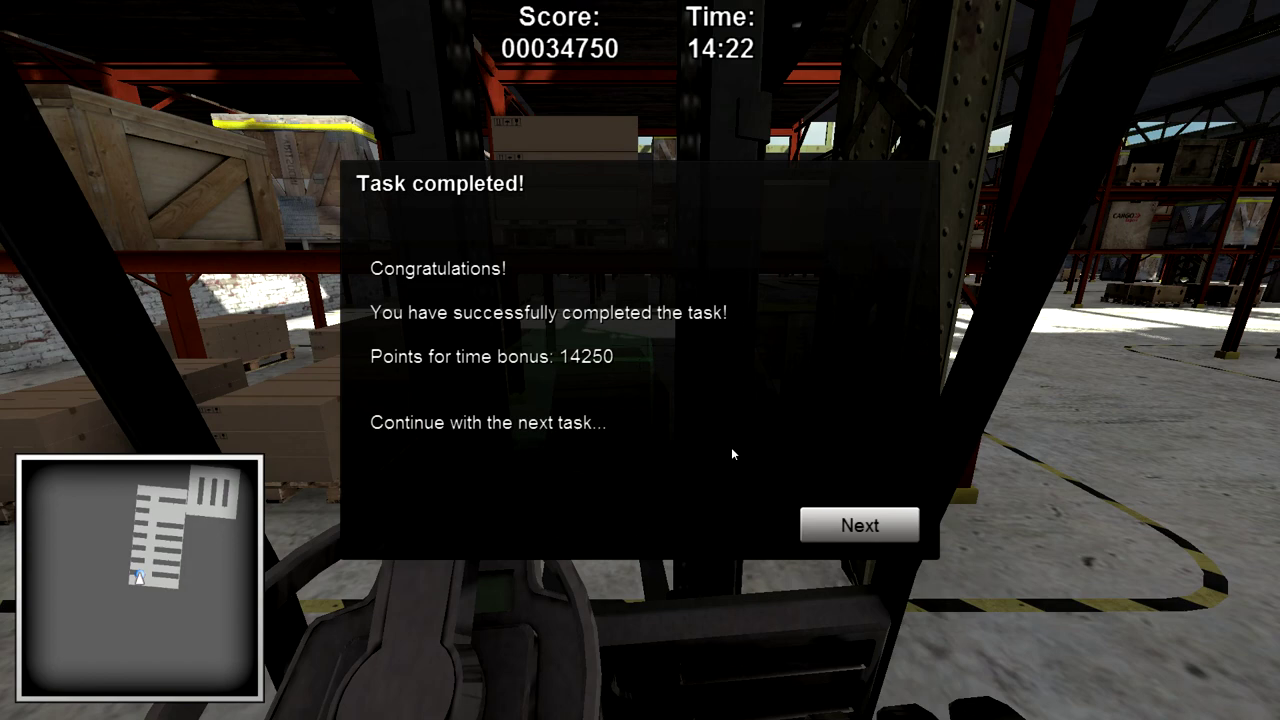
Dismiss the Task 2 completion and production facility unlock notices, then the Task 3 briefing.
left_click(823, 526)
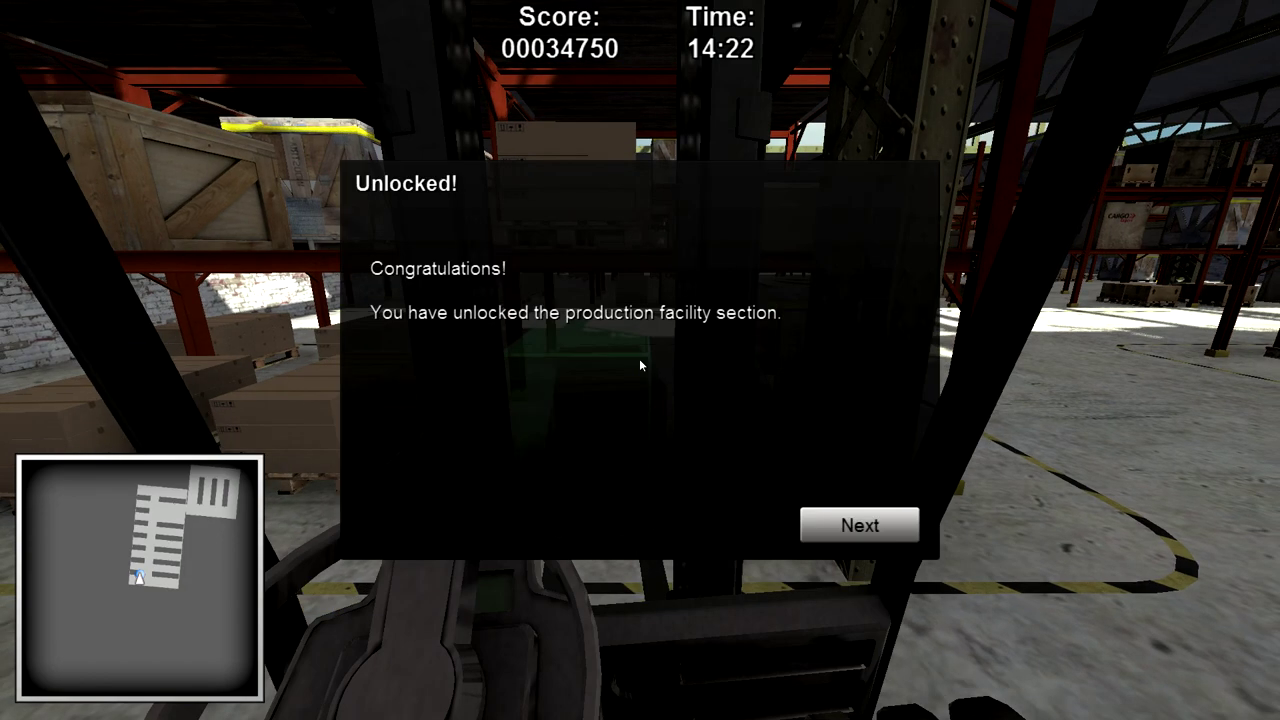
left_click(874, 534)
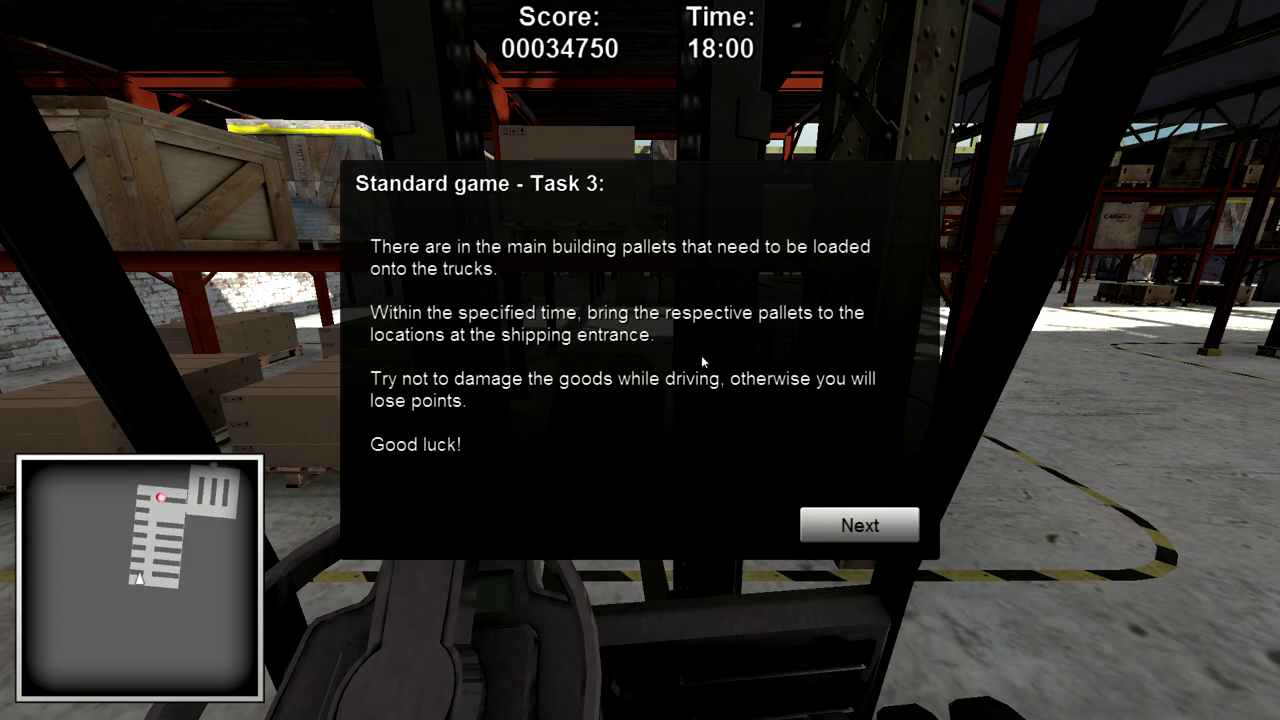
left_click(863, 528)
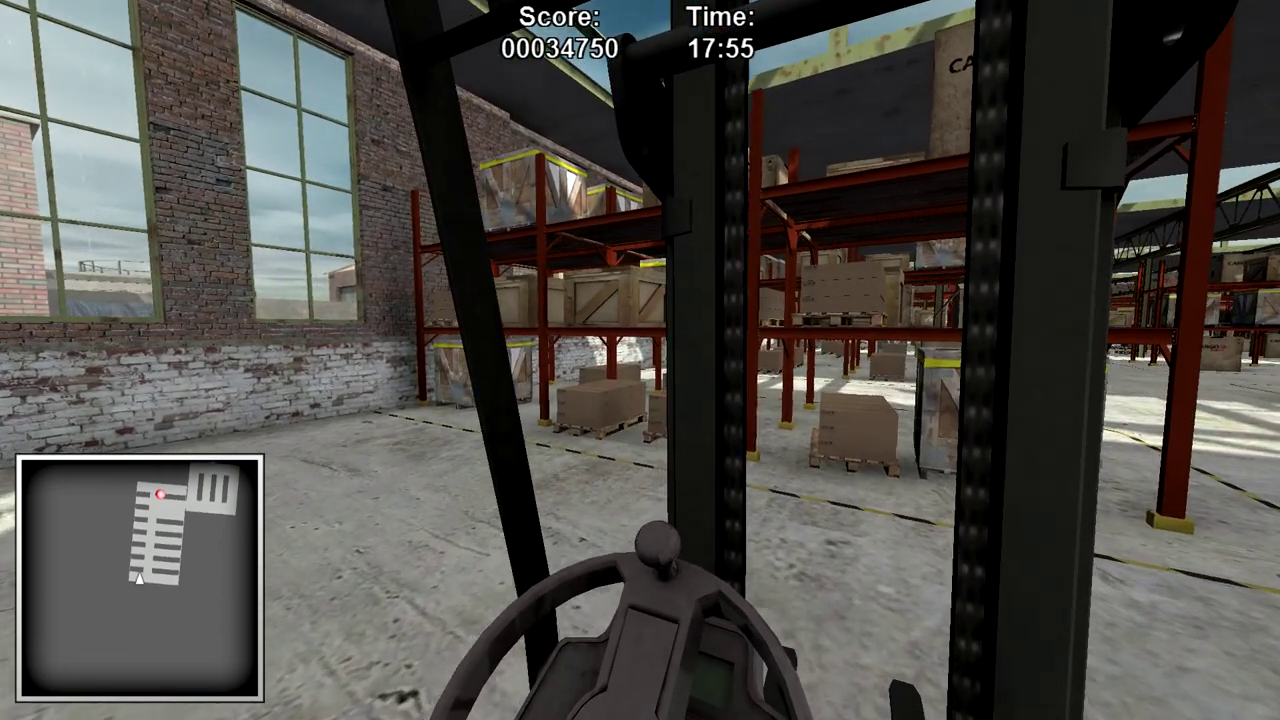
Lower the forks, switch to the external camera with C, and raise the forks.
key("Down")
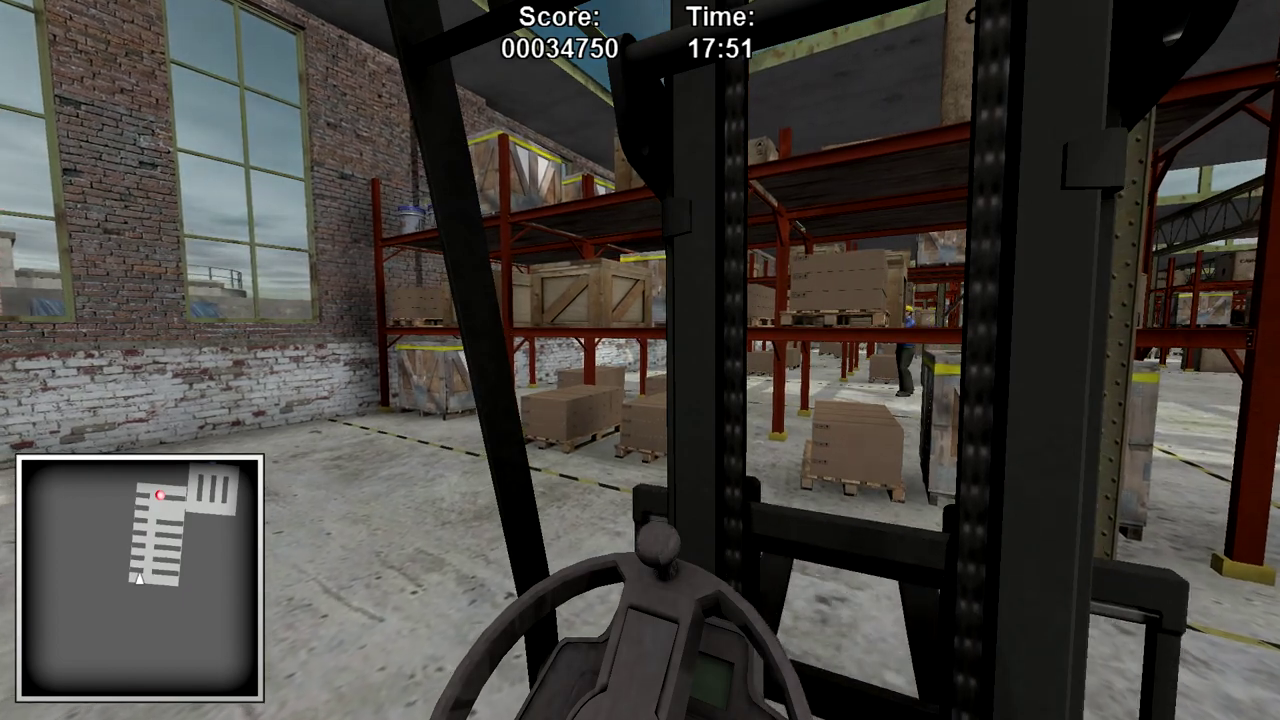
key("c")
key("Up")
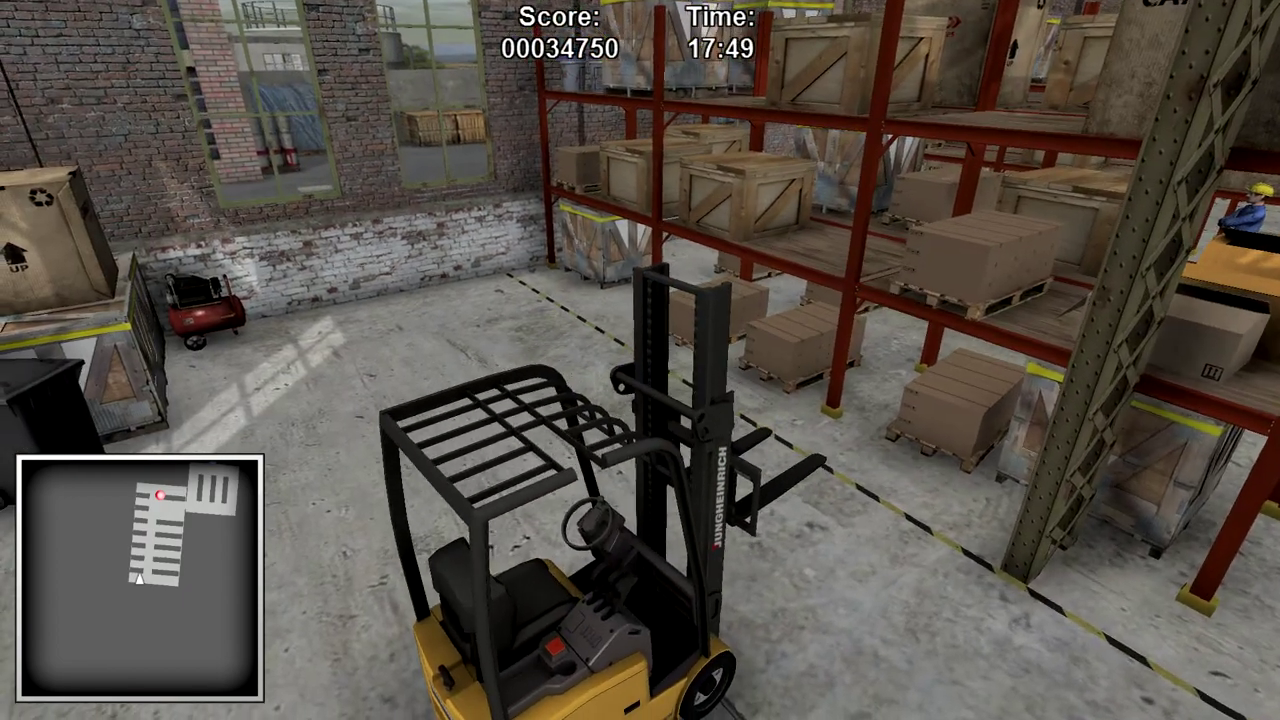
key("Up")
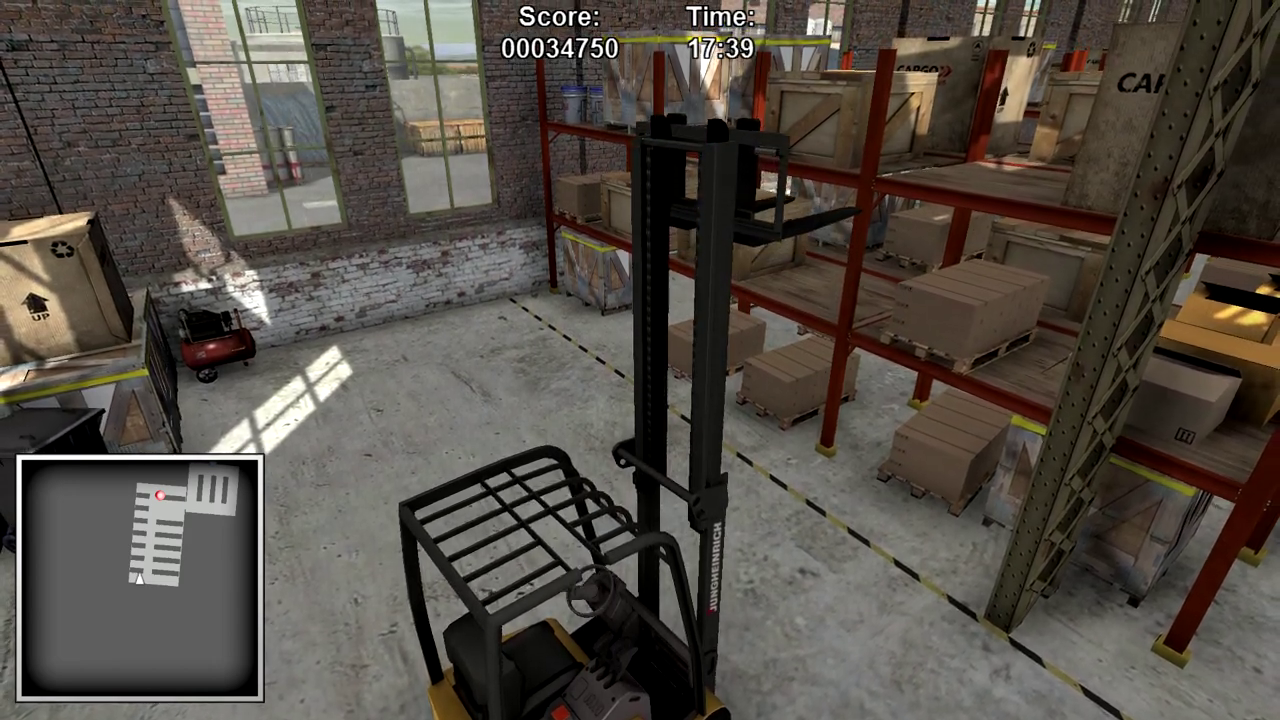
Steer the empty forklift along the rack aisle until it wedges, then reverse.
key("Right")
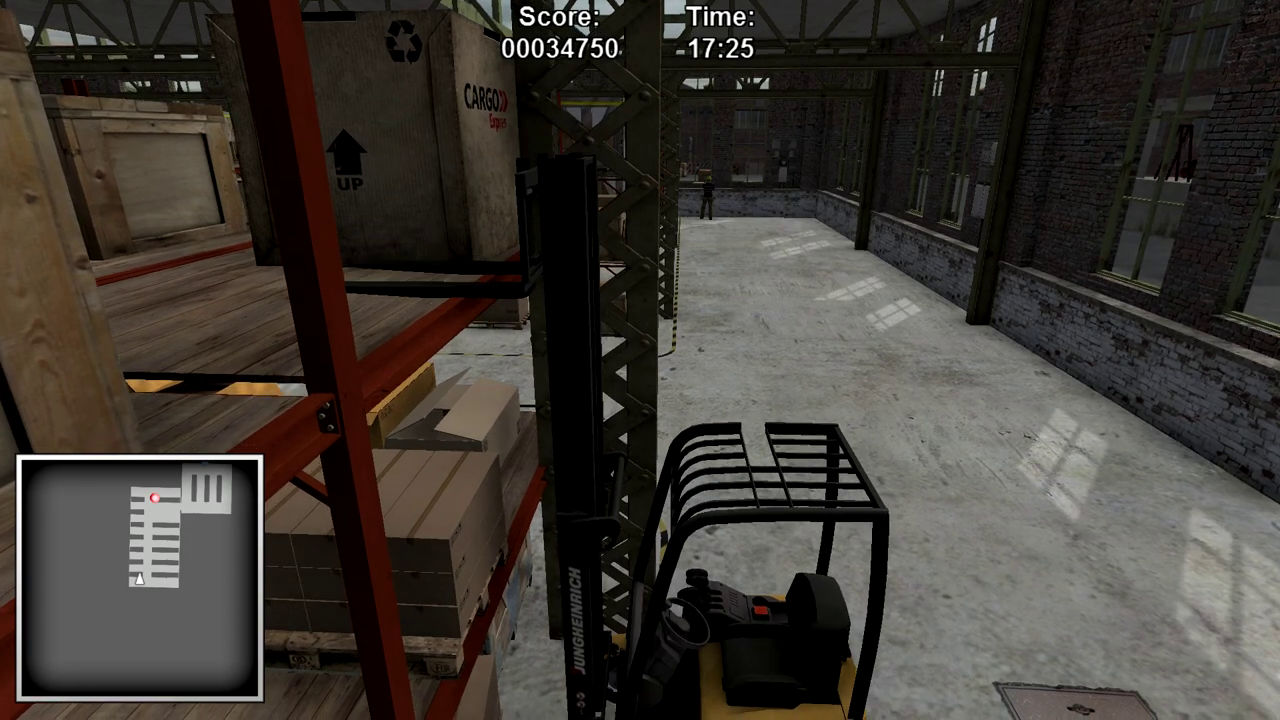
key("Left")
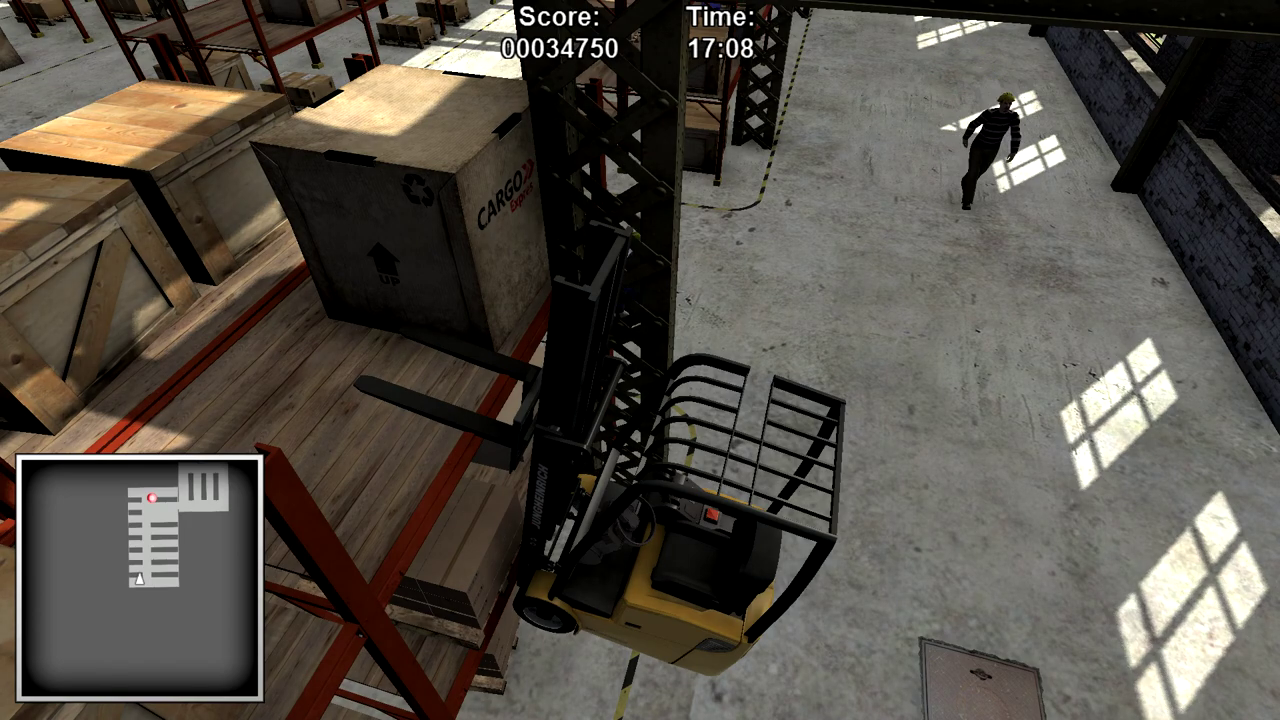
key("Left")
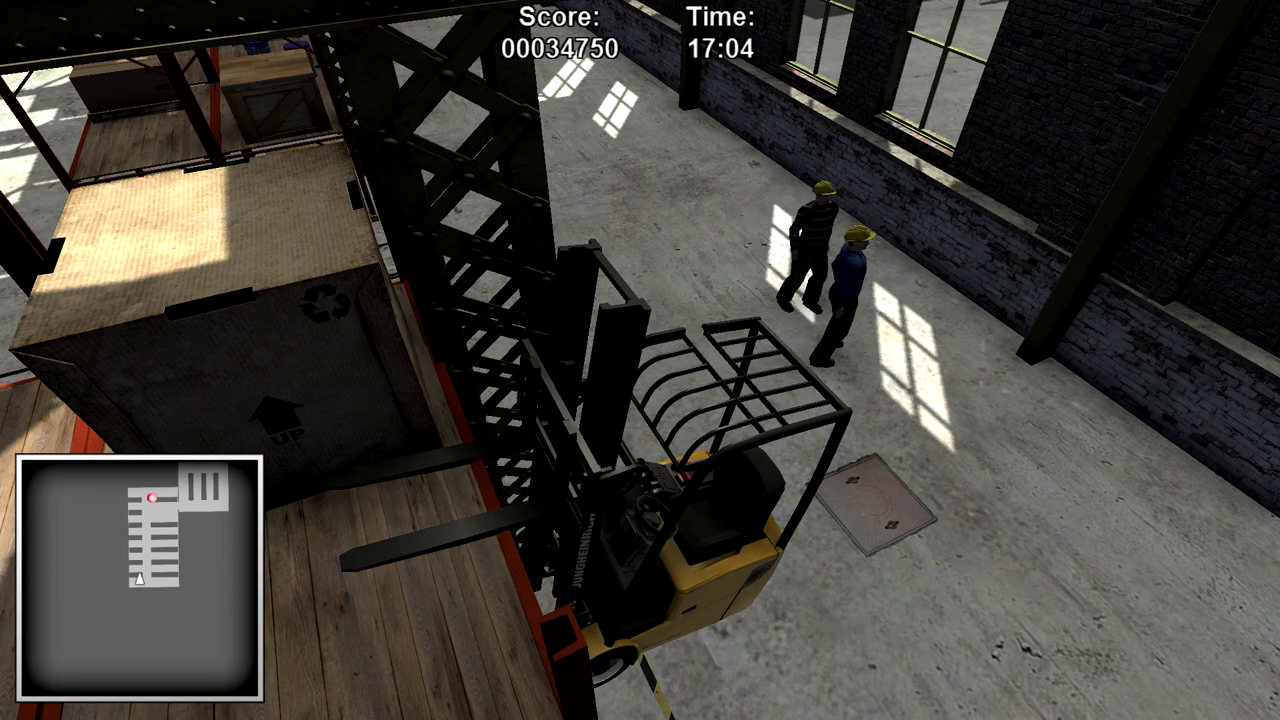
key("Down")
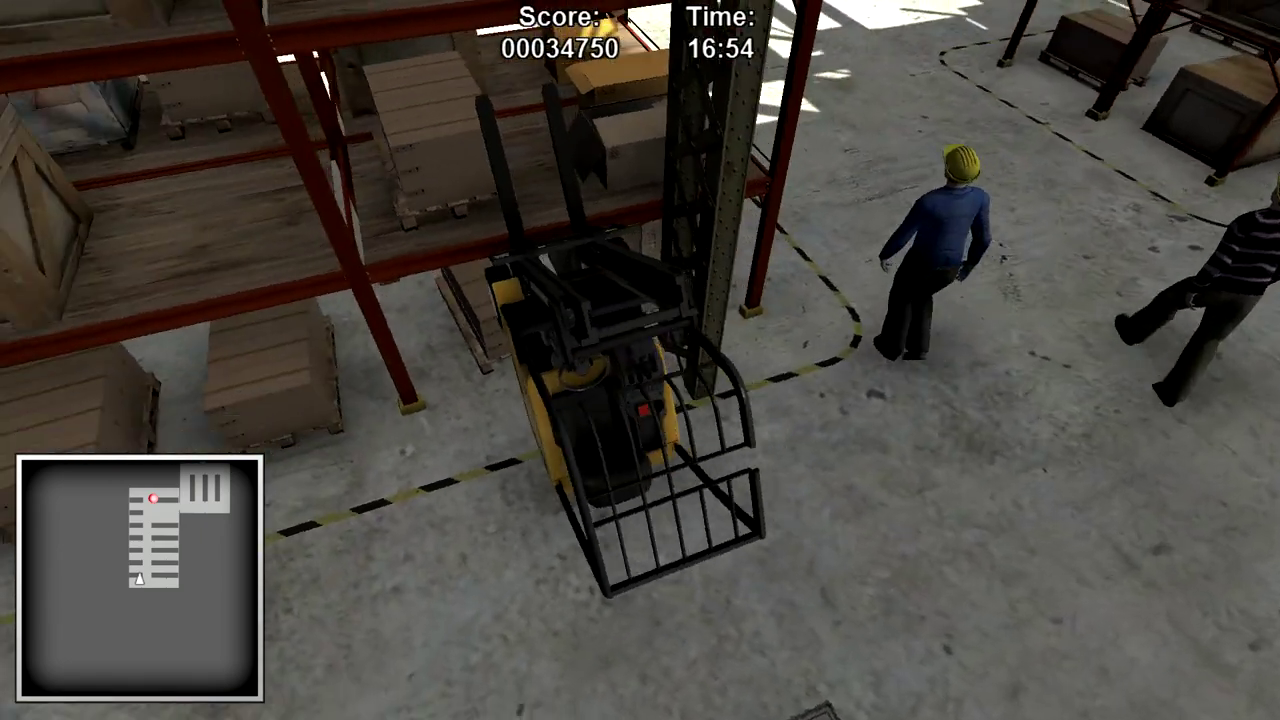
Edge forward, then reverse and turn to pull away from the shelf.
key("Up")
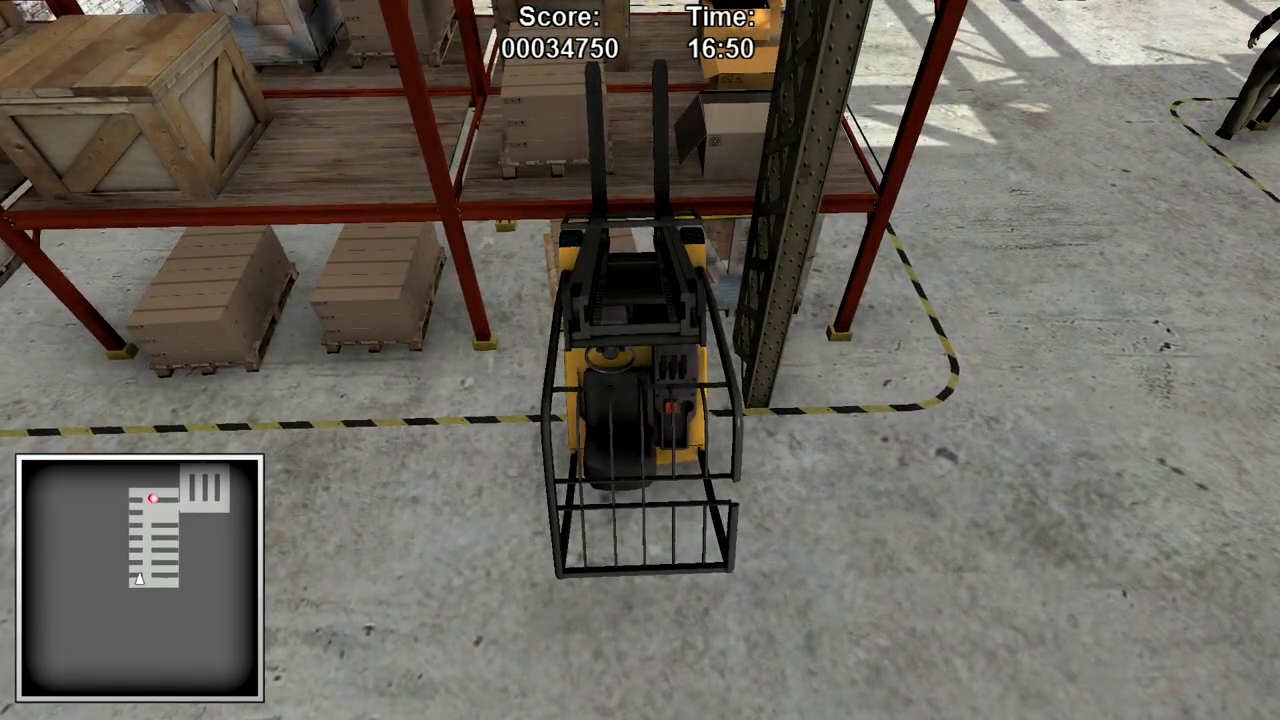
key("Down")
key("Left")
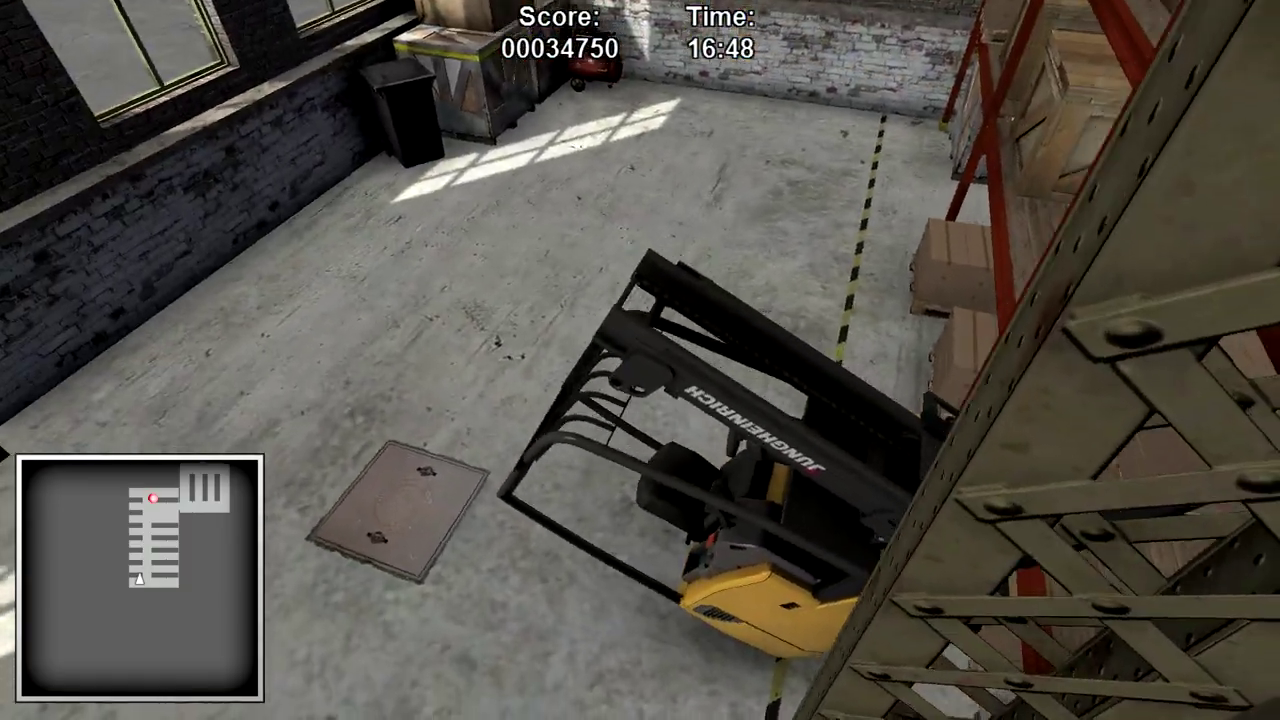
key("Left")
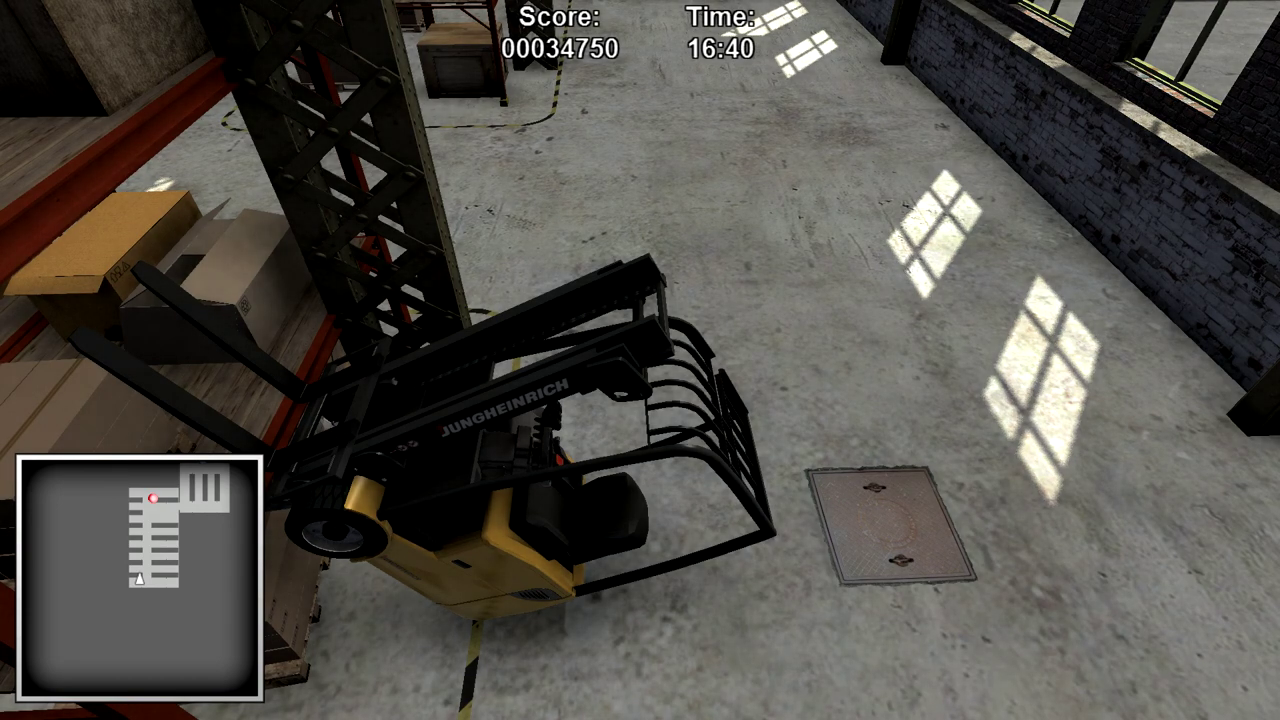
Keep steering left to rock the stuck forklift free, then pause at 16:27.
key("Left")
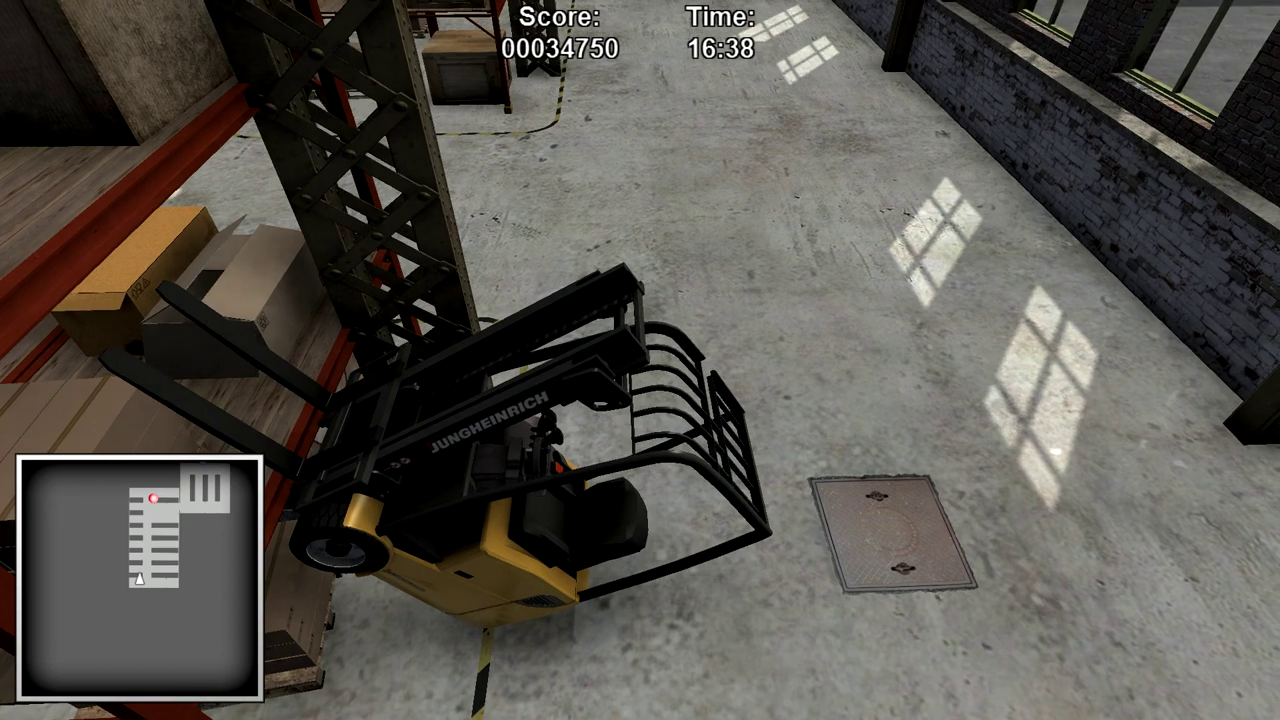
key("Left")
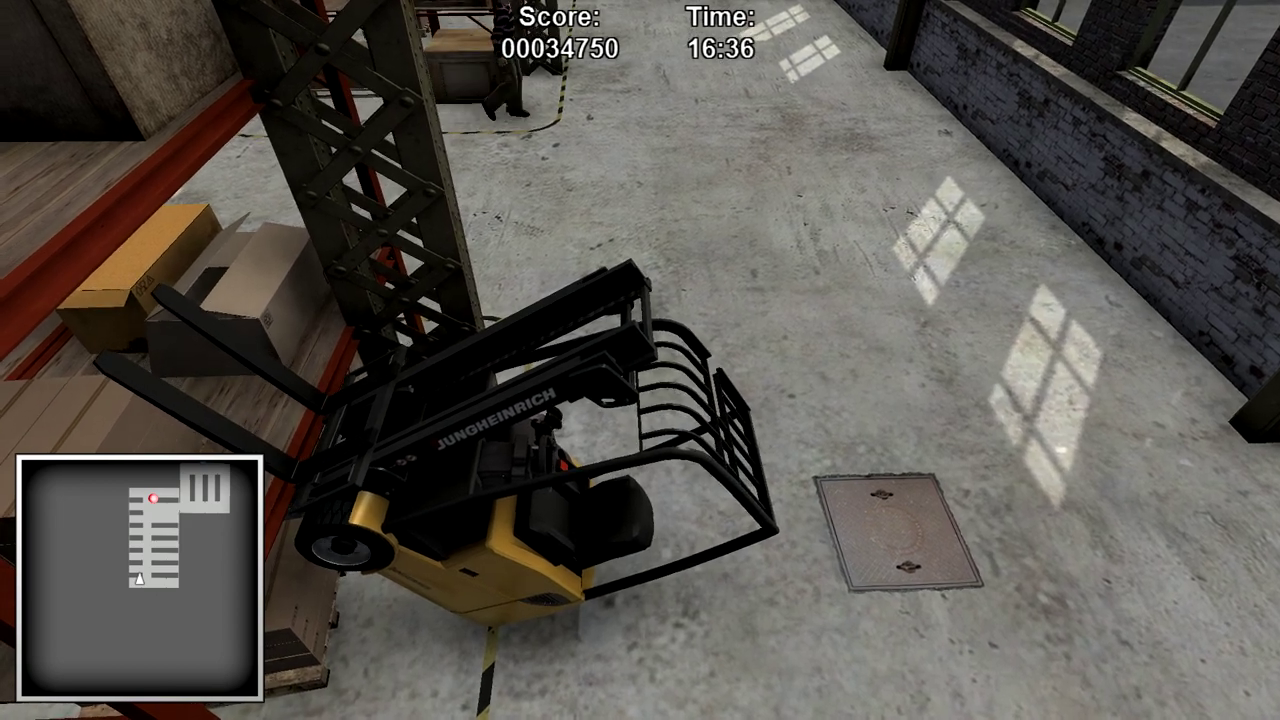
key("Left")
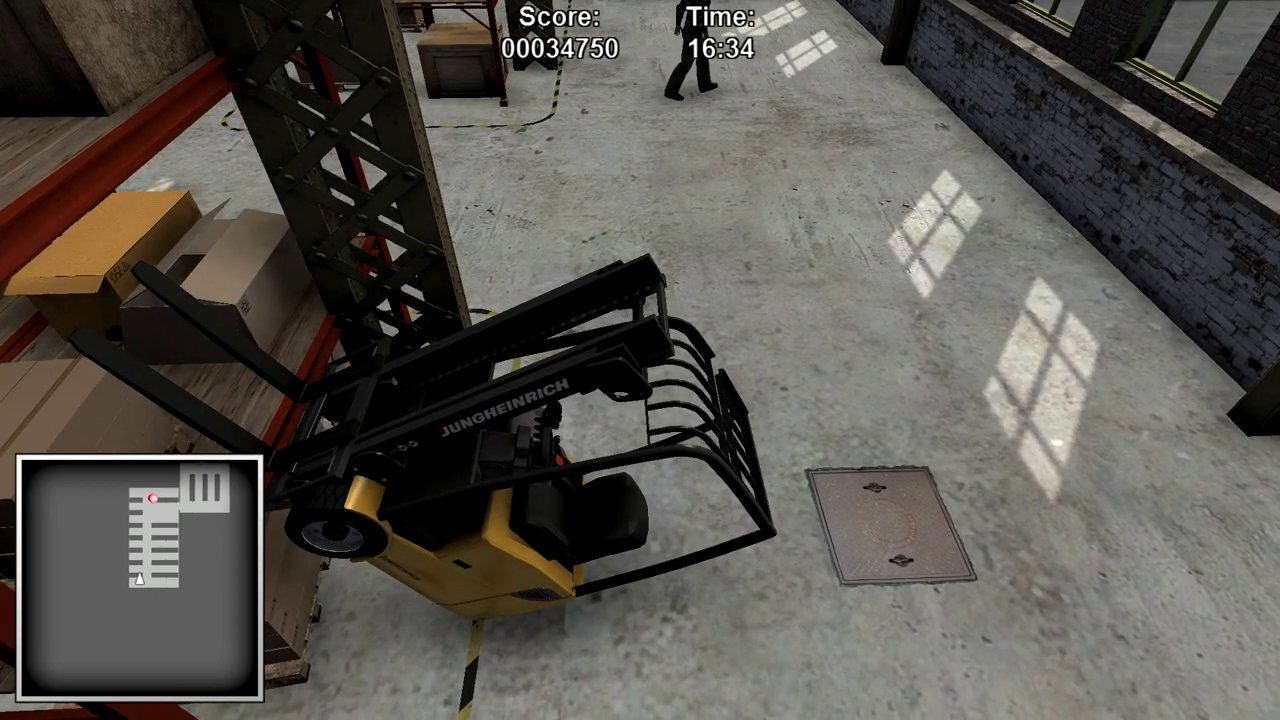
key("Left")
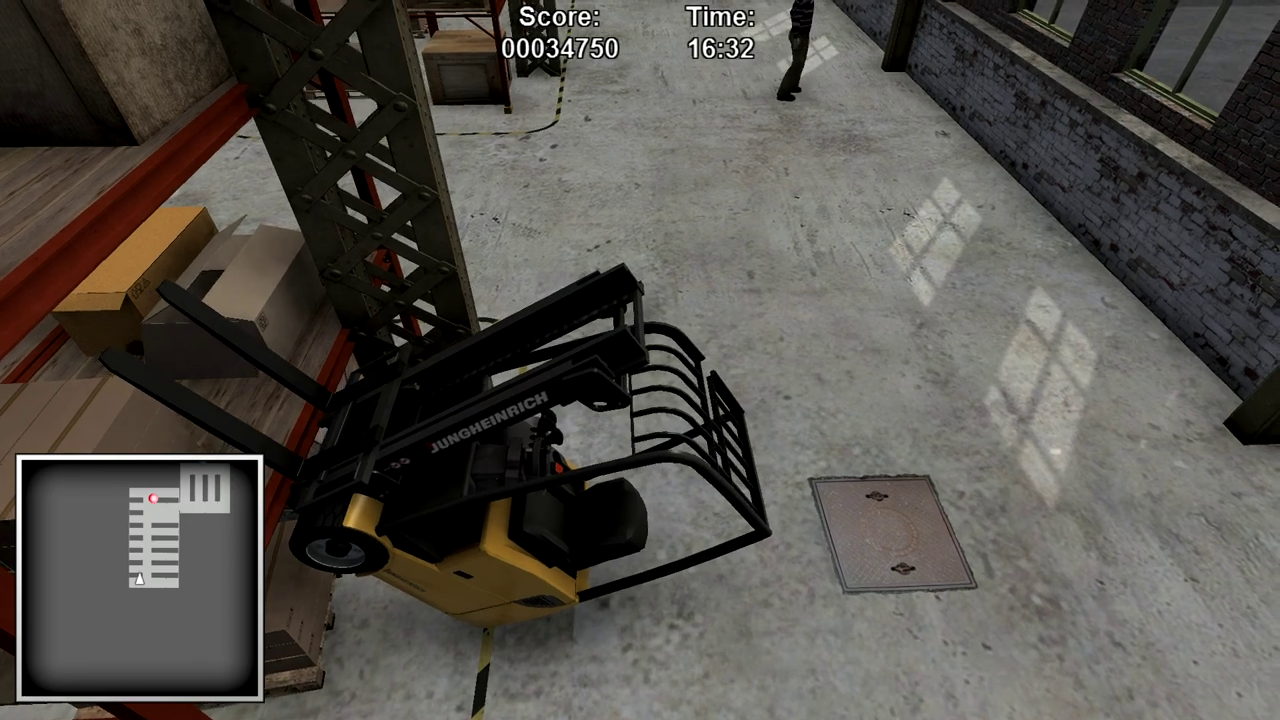
key("Left")
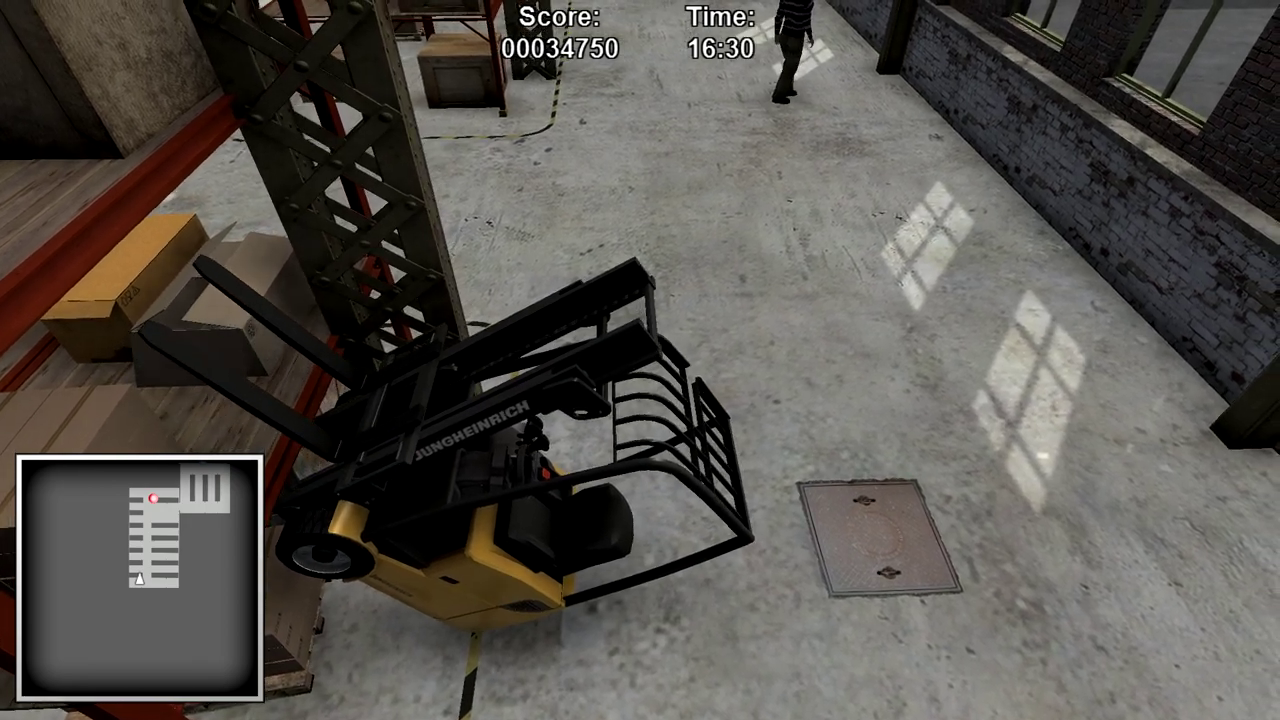
key("Left")
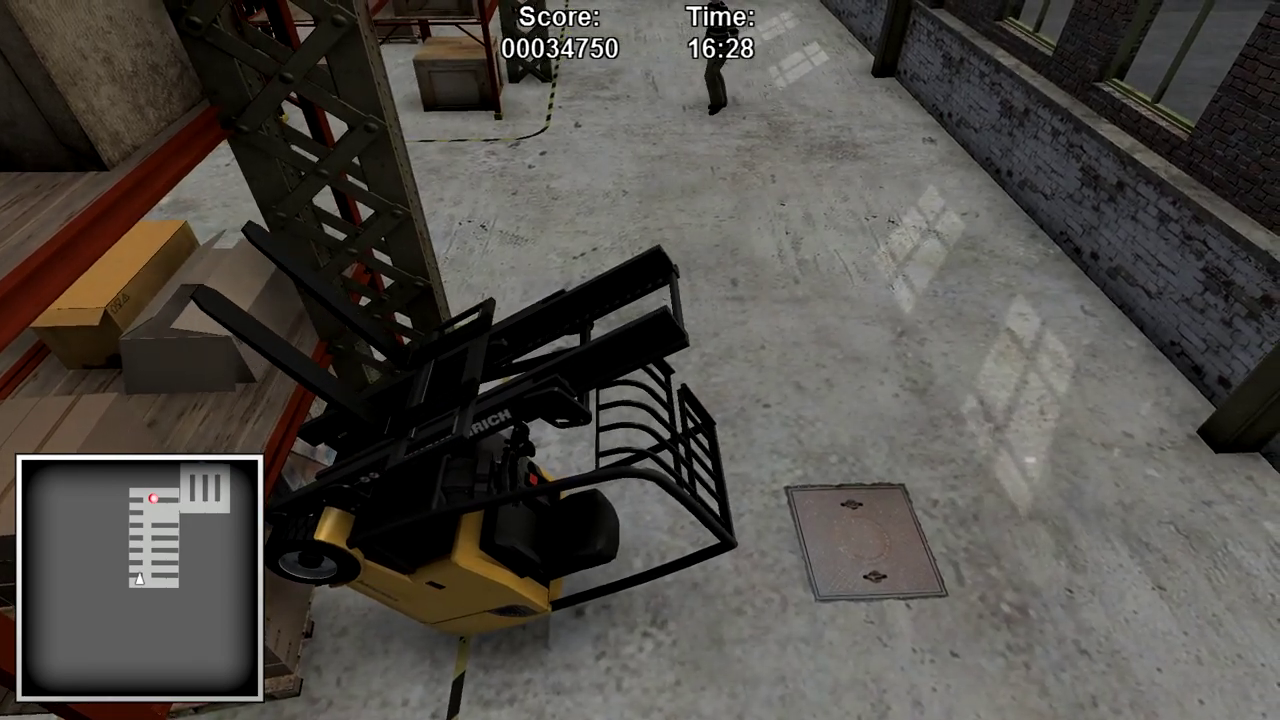
key("Escape")
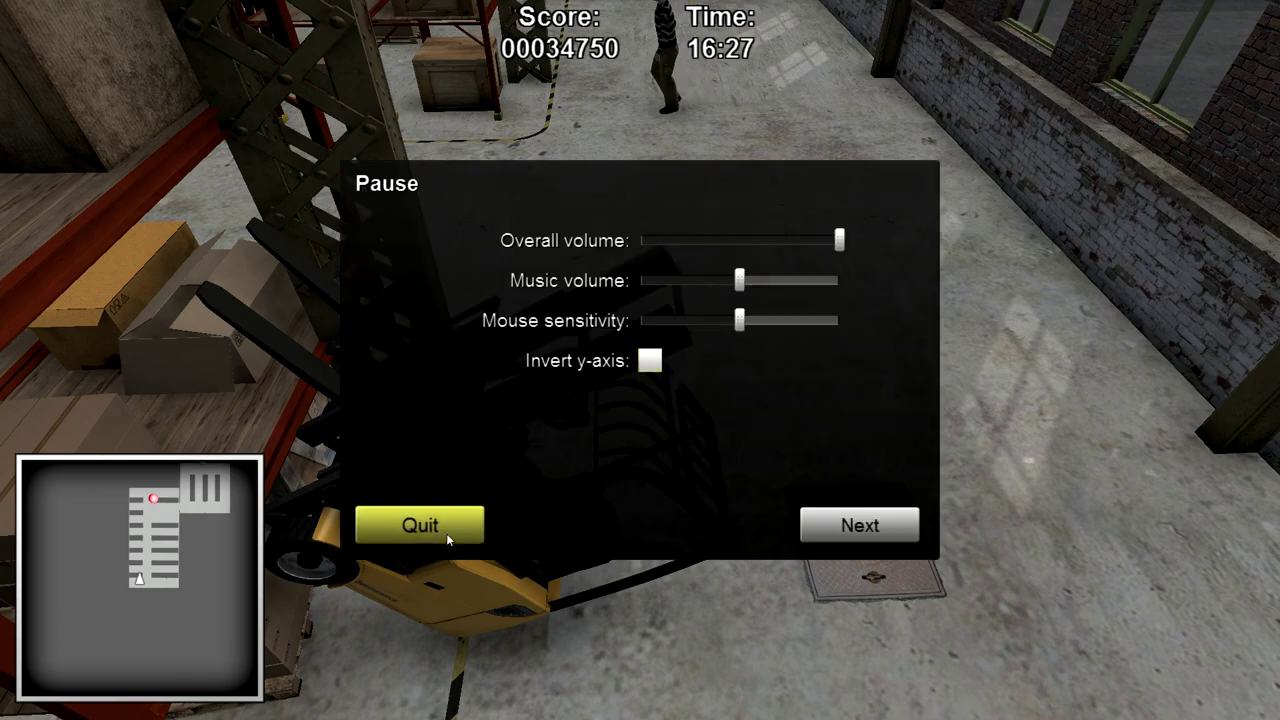
Quit Task 3, preview Production facility, Construction site and locked Port area, then go back.
left_click(450, 528)
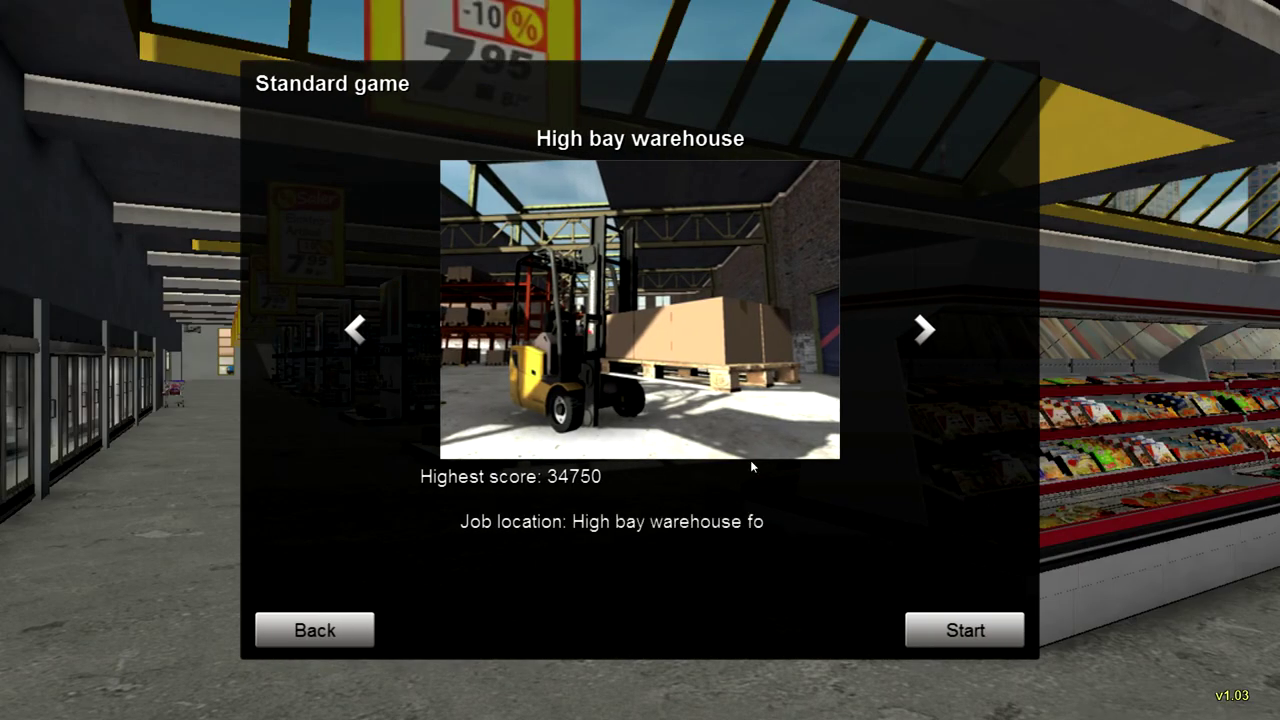
left_click(922, 332)
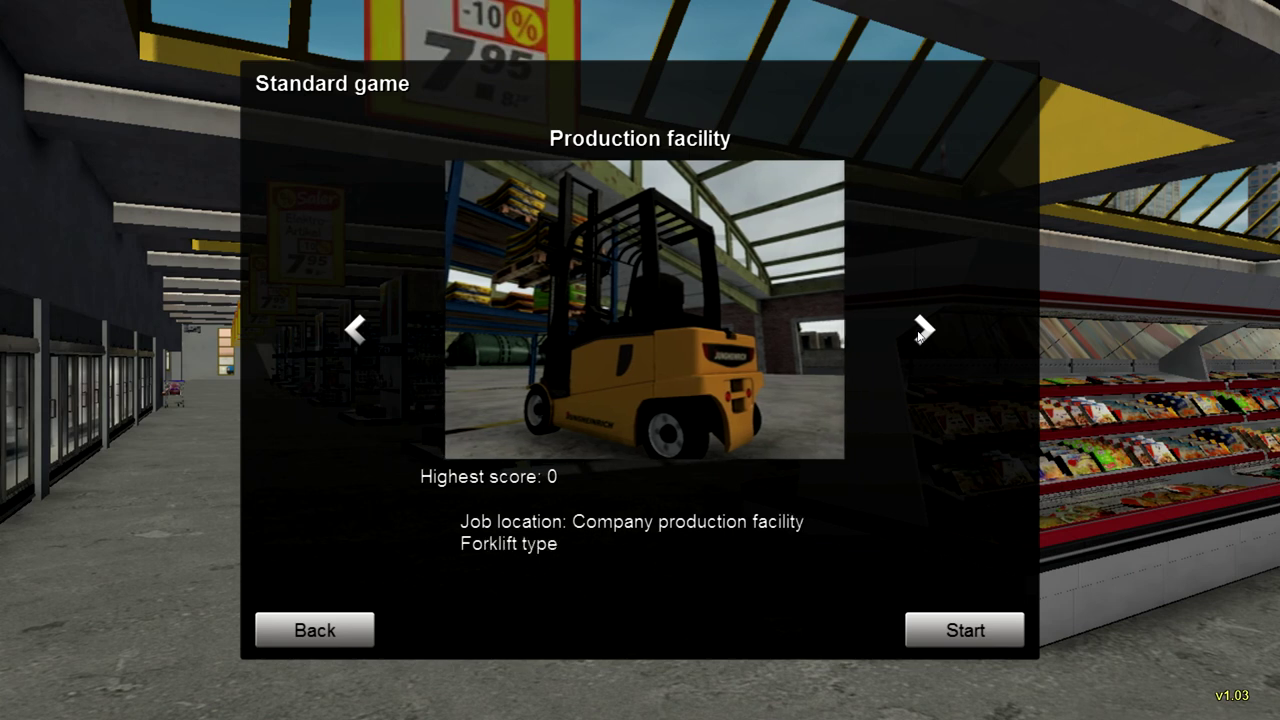
left_click(922, 332)
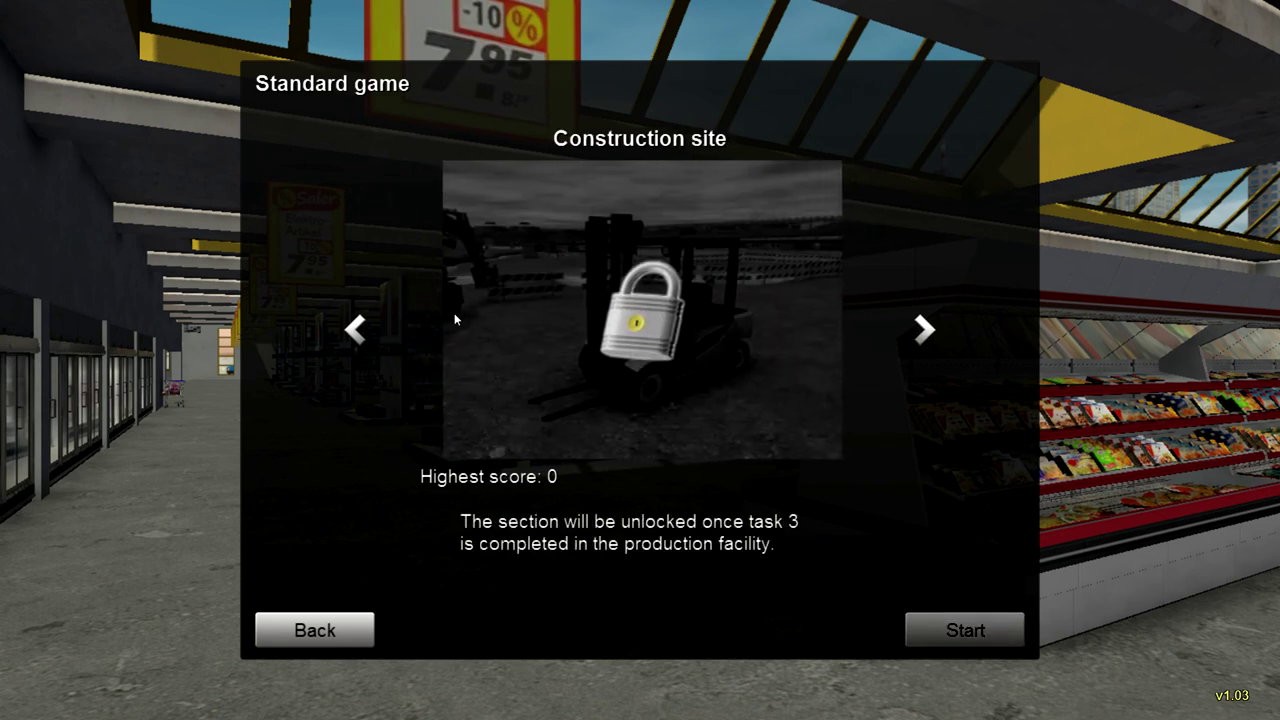
left_click(356, 329)
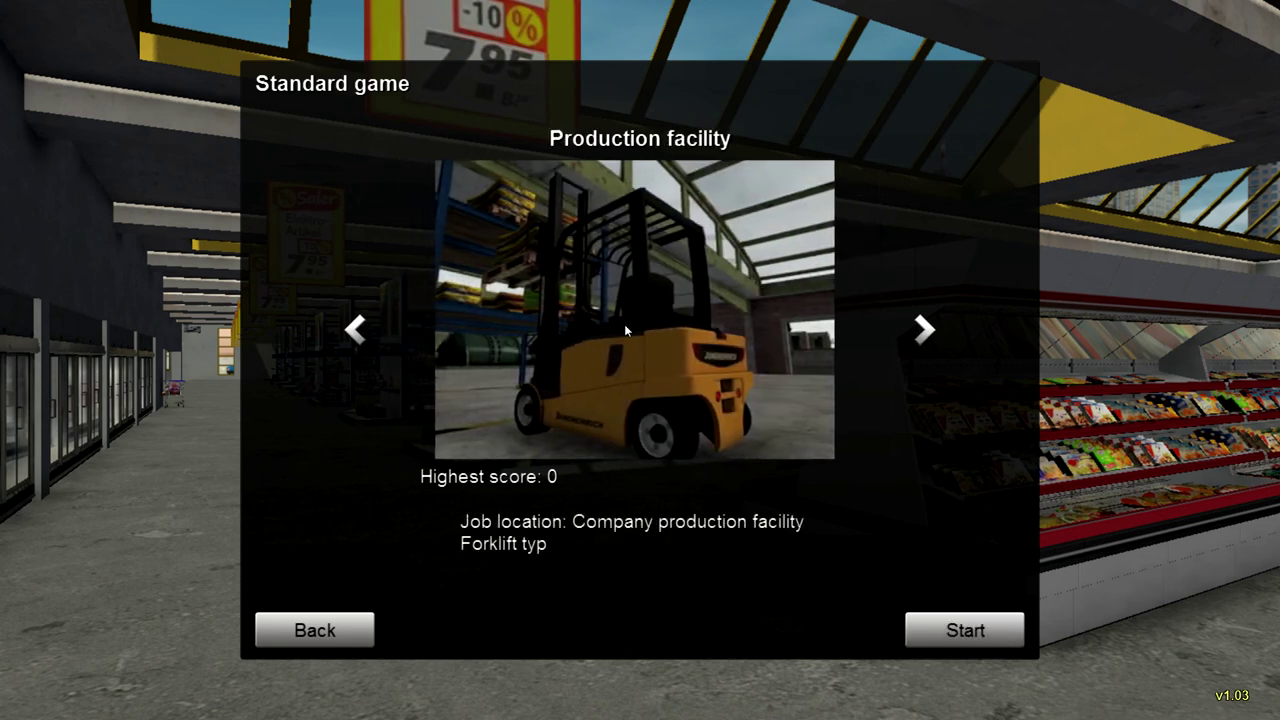
left_click(912, 346)
left_click(913, 346)
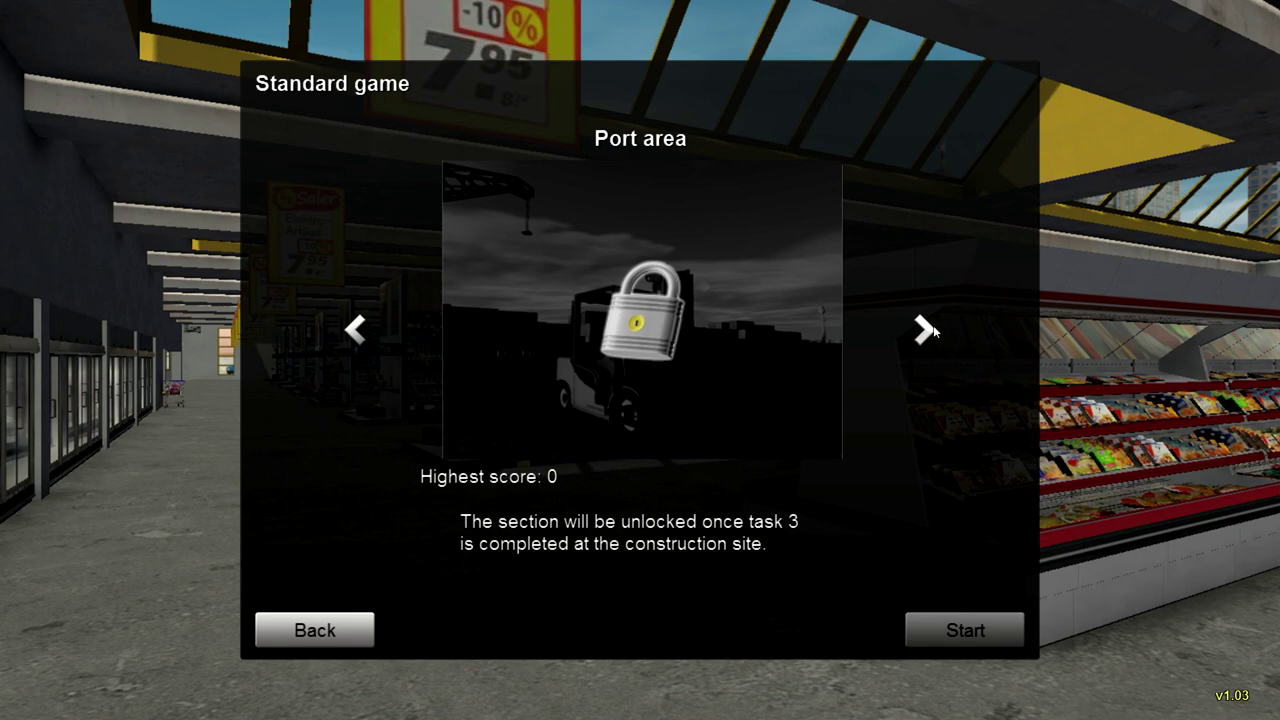
left_click(344, 628)
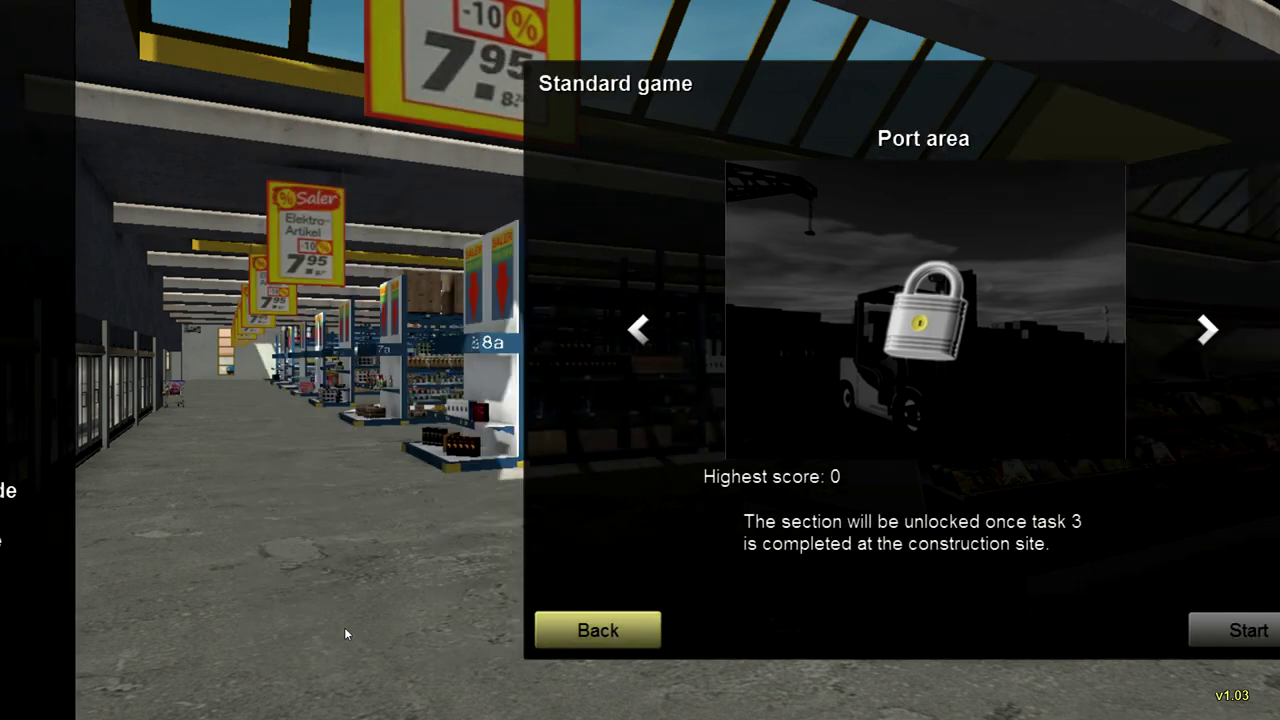